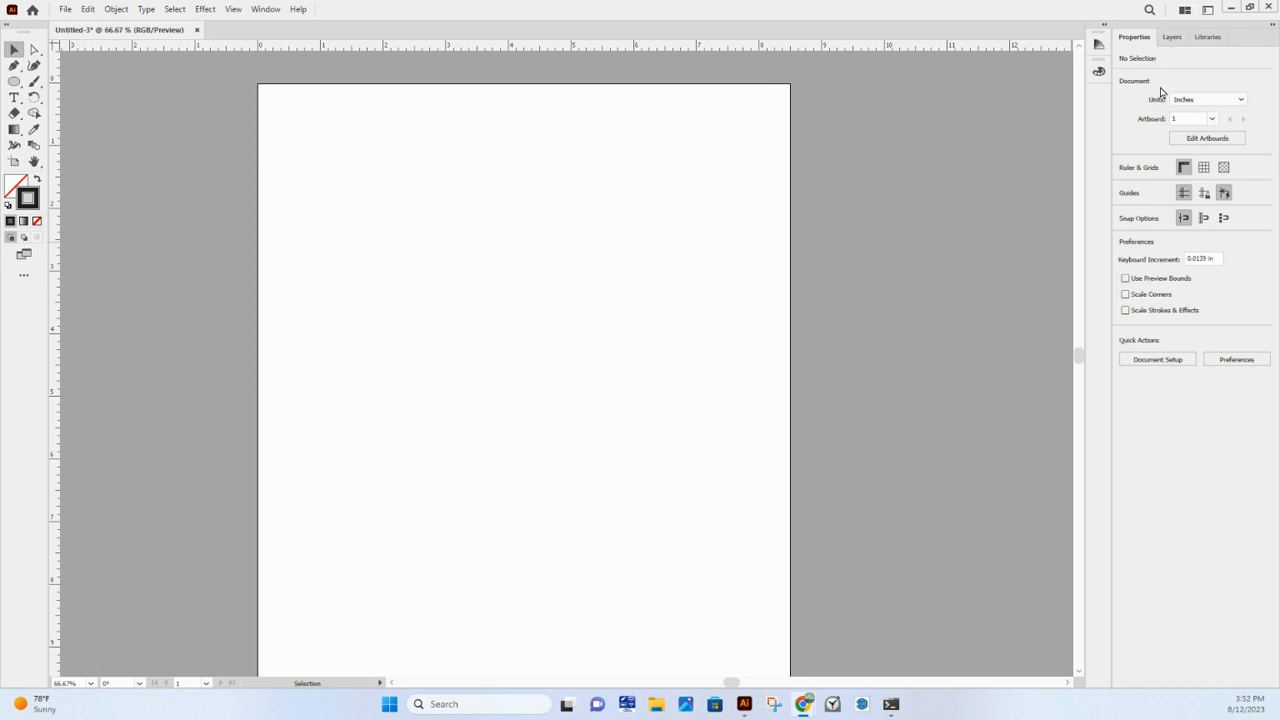
# - Look over the layer list and the document properties, and expand and collapse the Color and Color Guide panels
pyautogui.click(1171, 40)
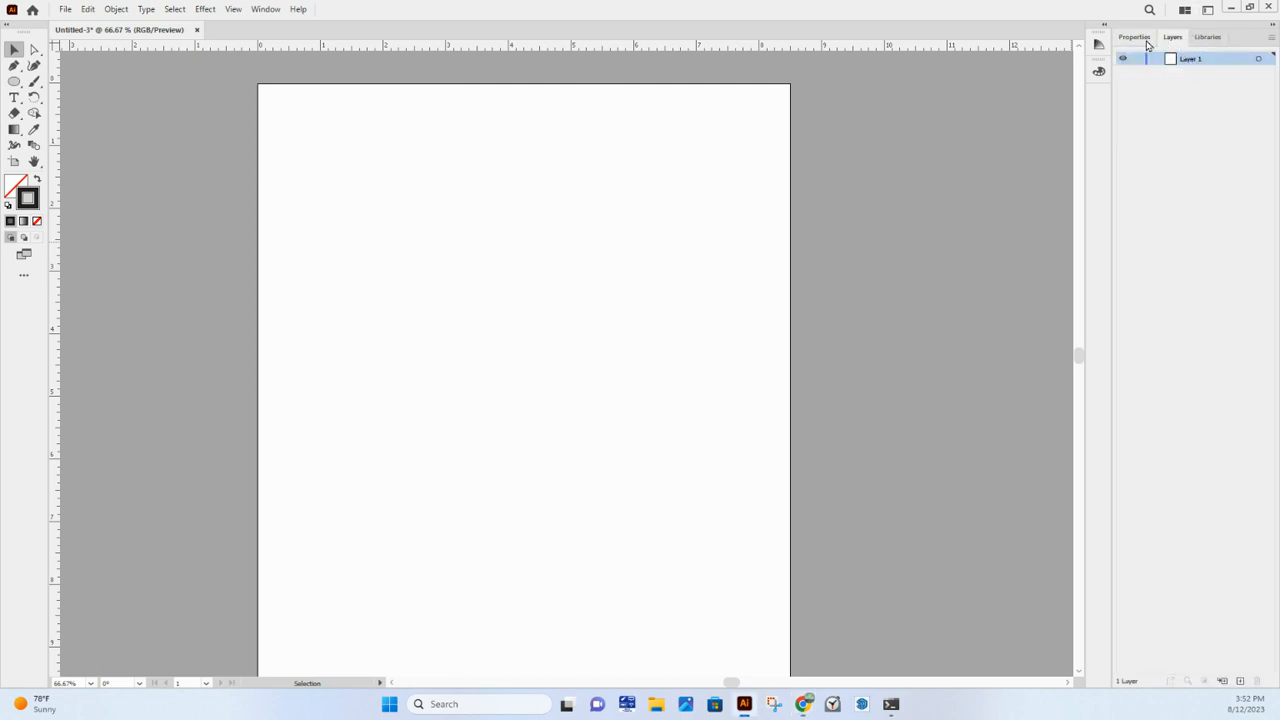
pyautogui.click(1145, 40)
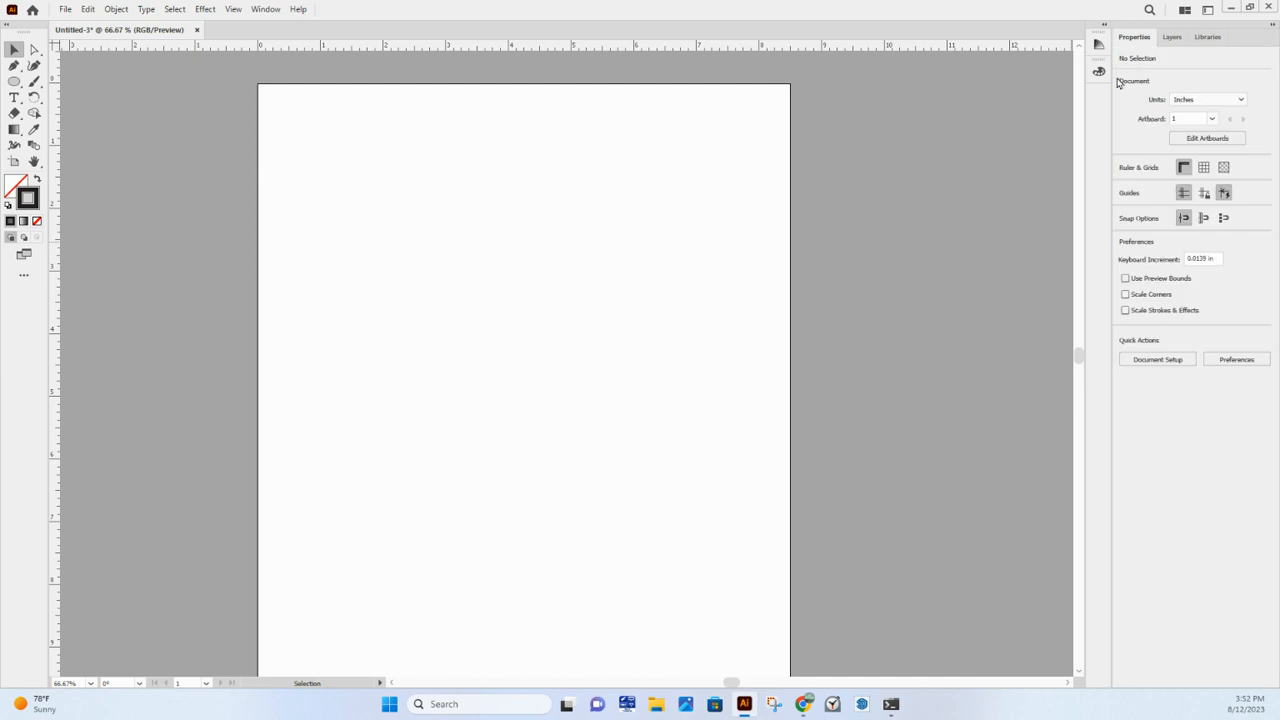
pyautogui.click(1105, 26)
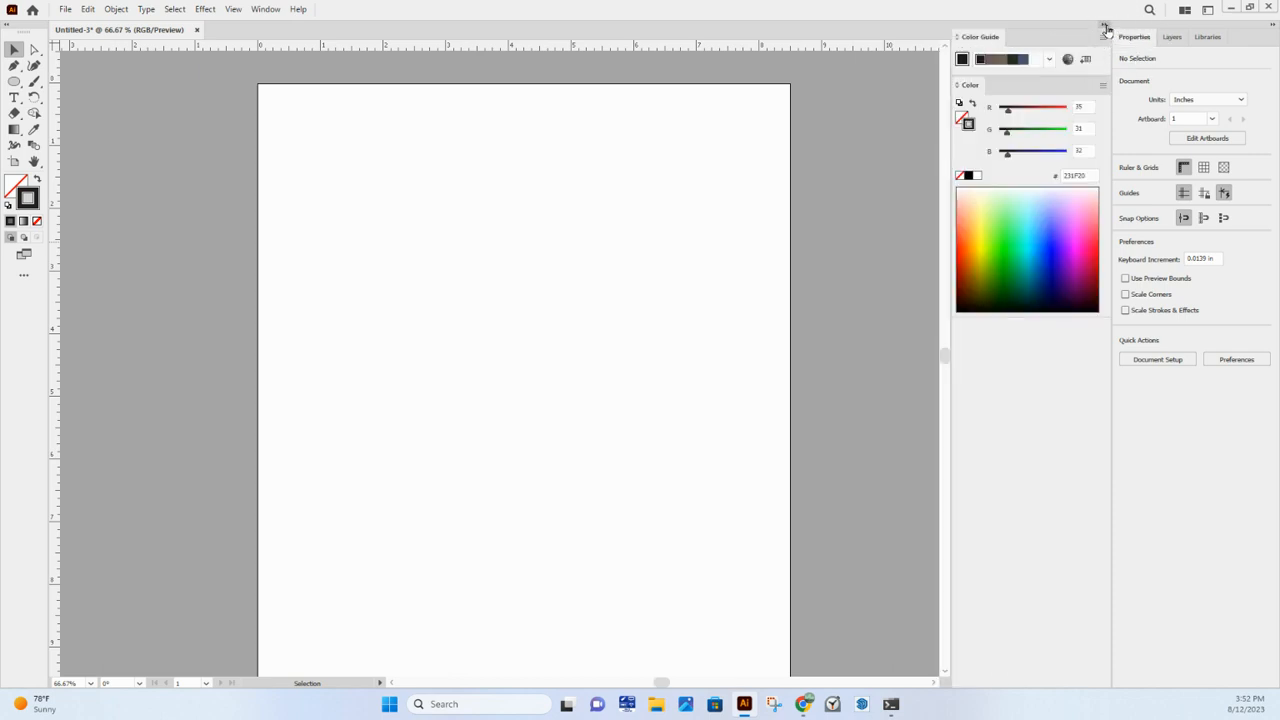
pyautogui.click(1106, 27)
pyautogui.click(1106, 27)
pyautogui.click(1106, 27)
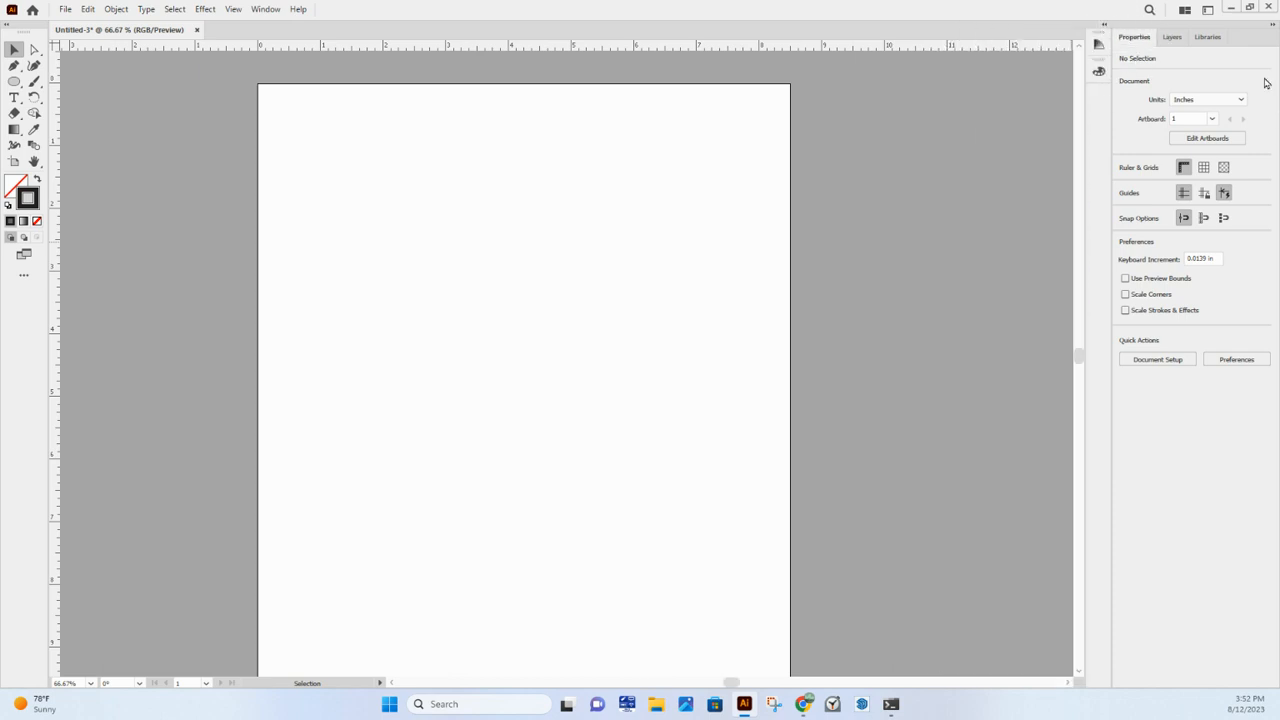
# - Bring up the Brushes panel, move it off the artboard, and close it
pyautogui.click(267, 10)
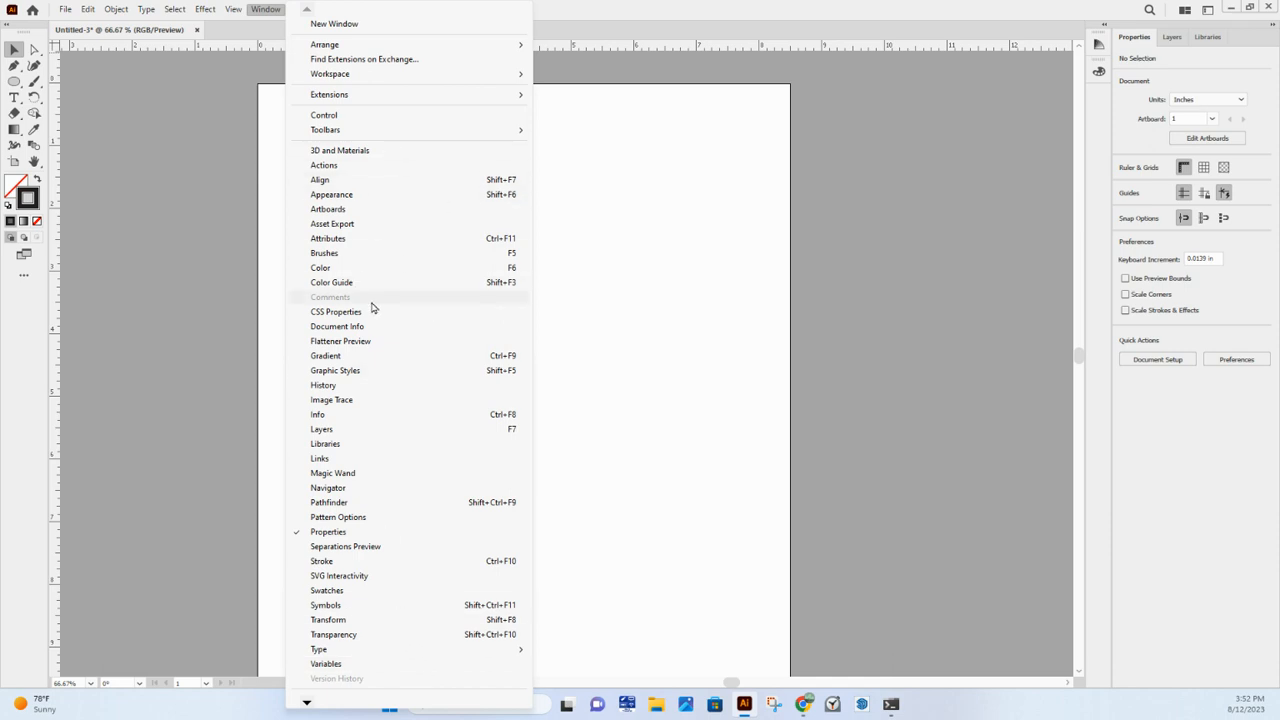
pyautogui.moveTo(378, 80)
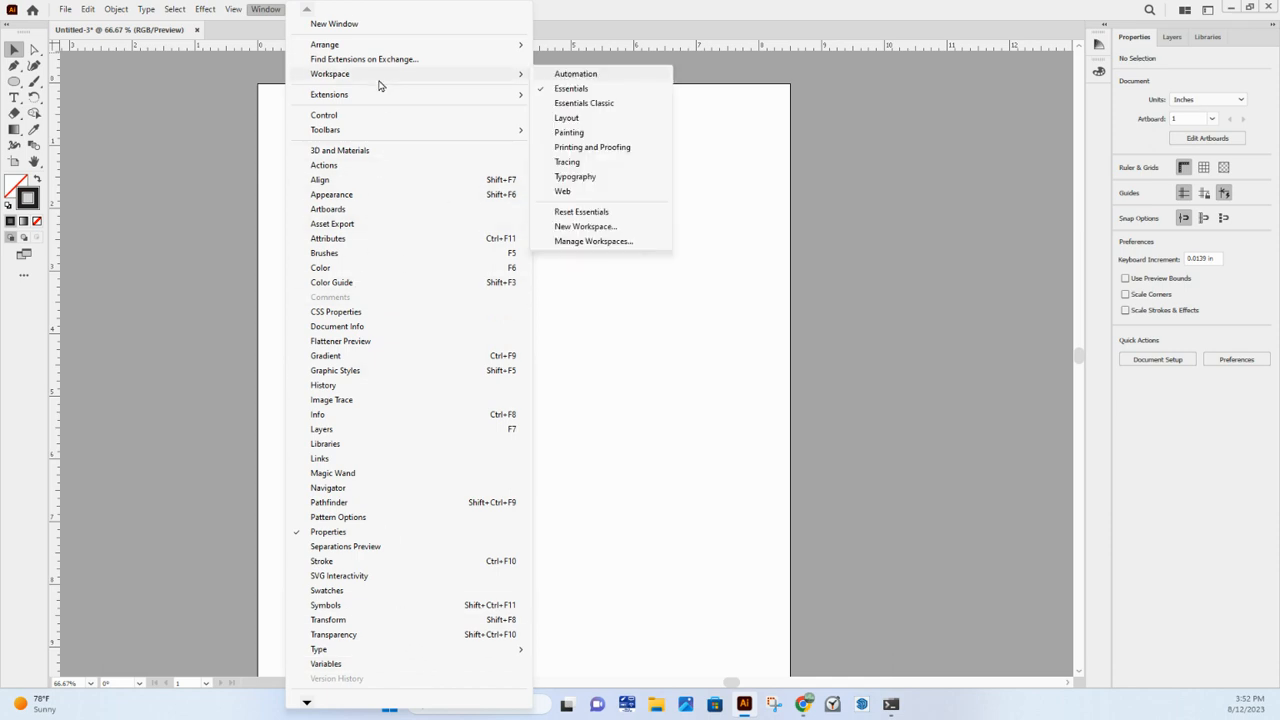
pyautogui.click(349, 259)
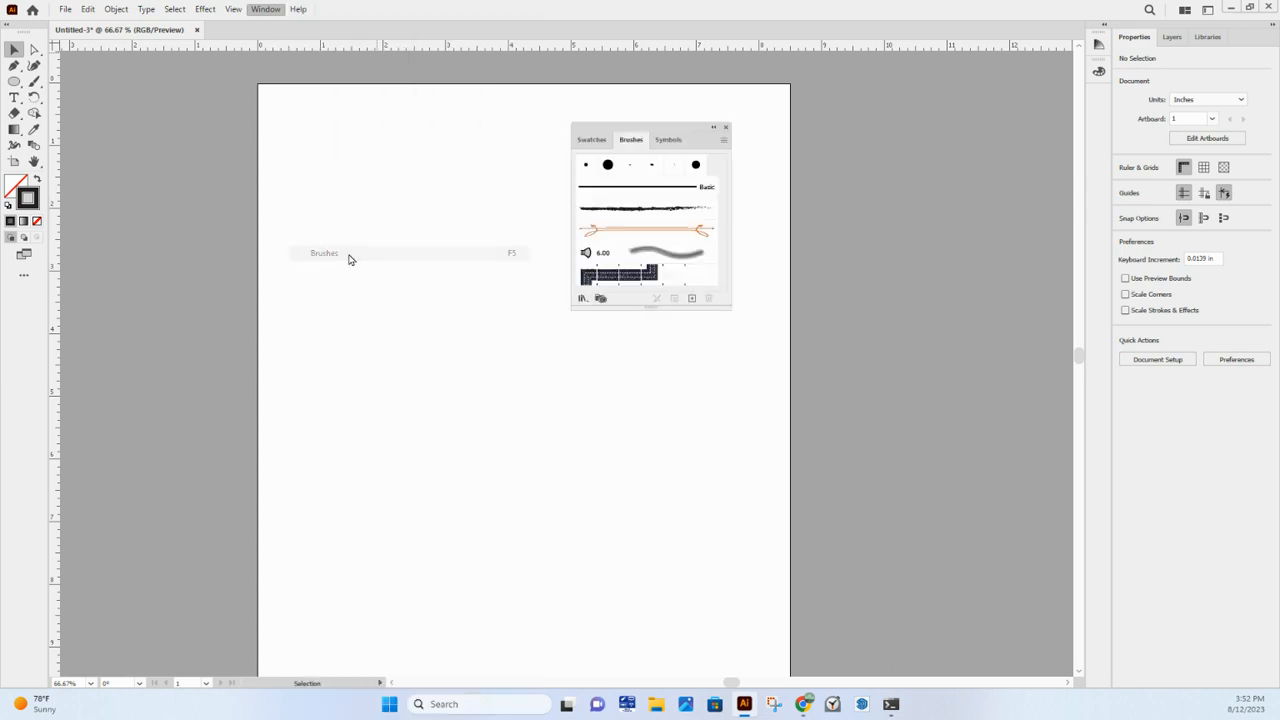
pyautogui.moveTo(696, 132)
pyautogui.mouseDown()
pyautogui.moveTo(922, 175)
pyautogui.moveTo(1074, 159)
pyautogui.moveTo(1147, 101)
pyautogui.moveTo(1104, 93)
pyautogui.moveTo(969, 117)
pyautogui.mouseUp()
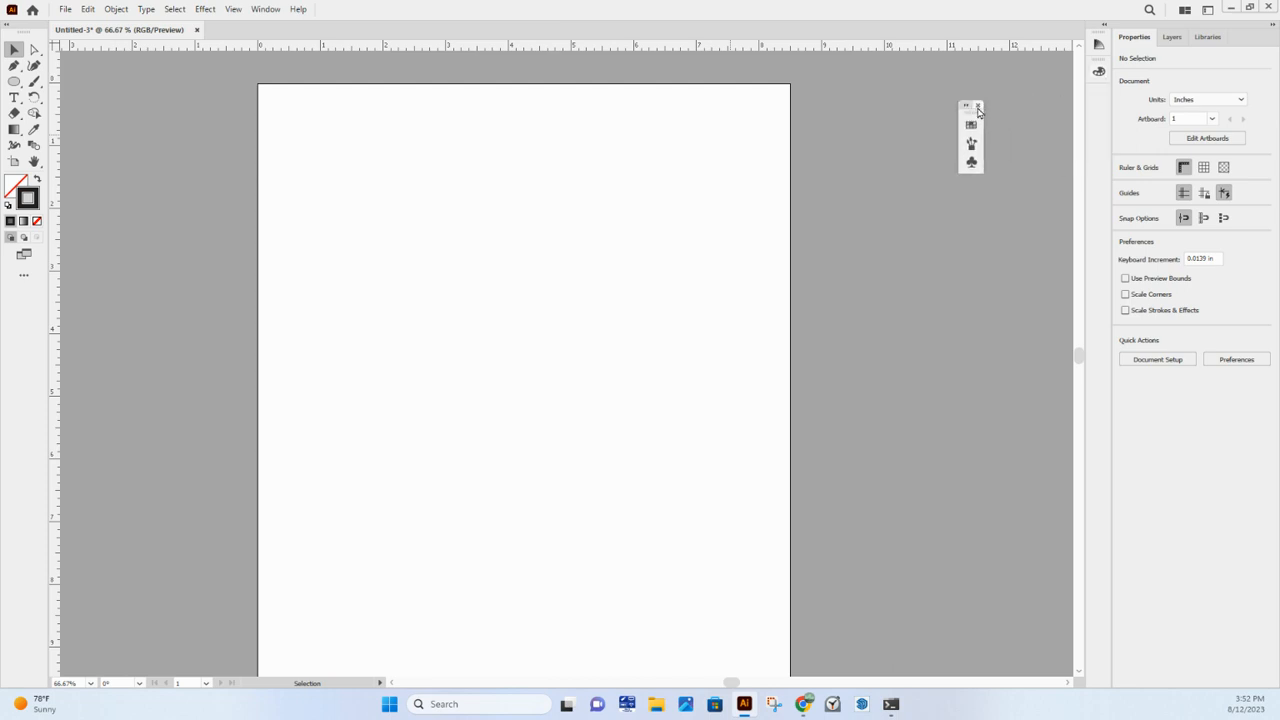
pyautogui.click(978, 106)
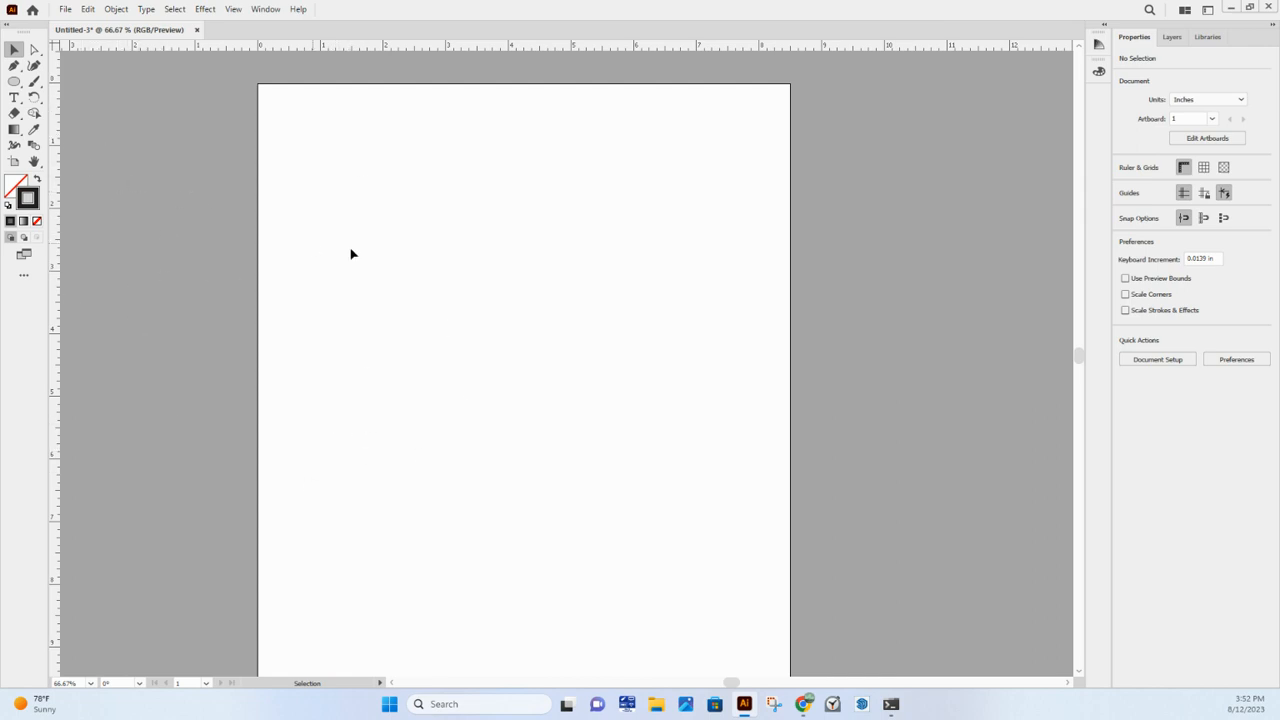
pyautogui.press('a')
pyautogui.press('v')
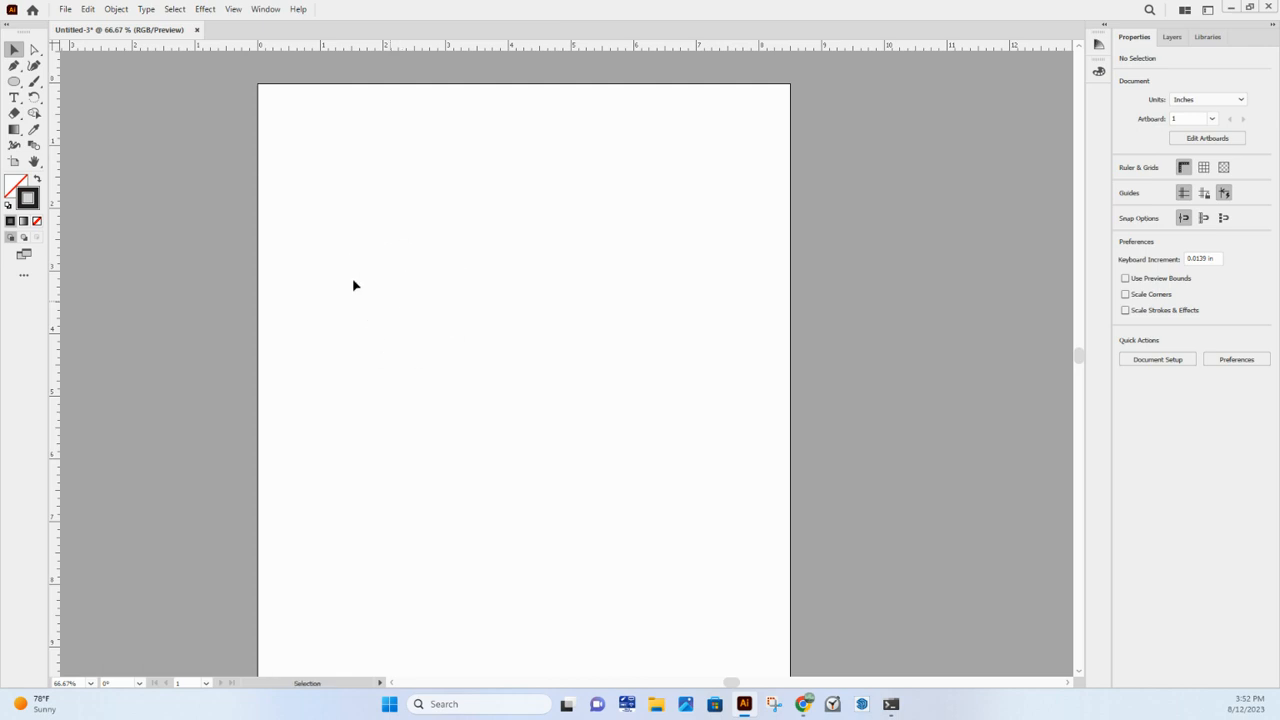
pyautogui.click(35, 50)
pyautogui.click(14, 49)
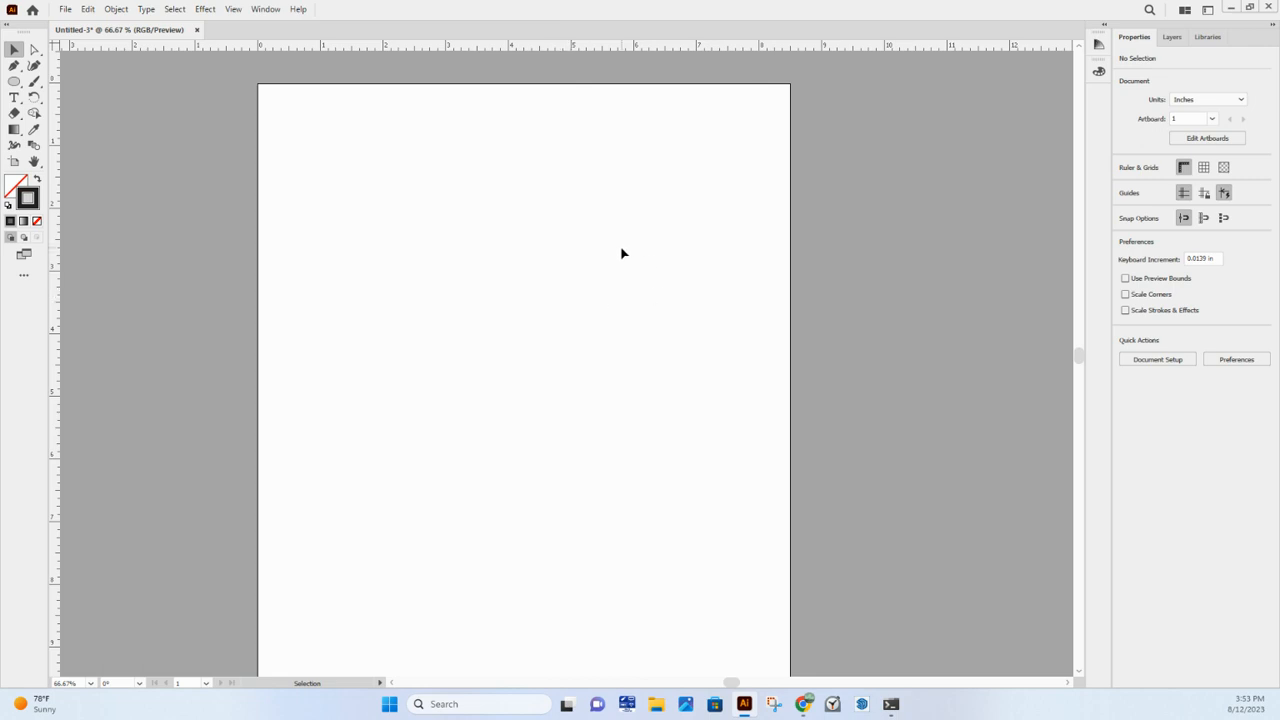
# - Draw a rectangle about 3.69 in wide and 1.71 in high near the artboard's upper left with the Rectangle tool
pyautogui.click(14, 86)
pyautogui.click(14, 87)
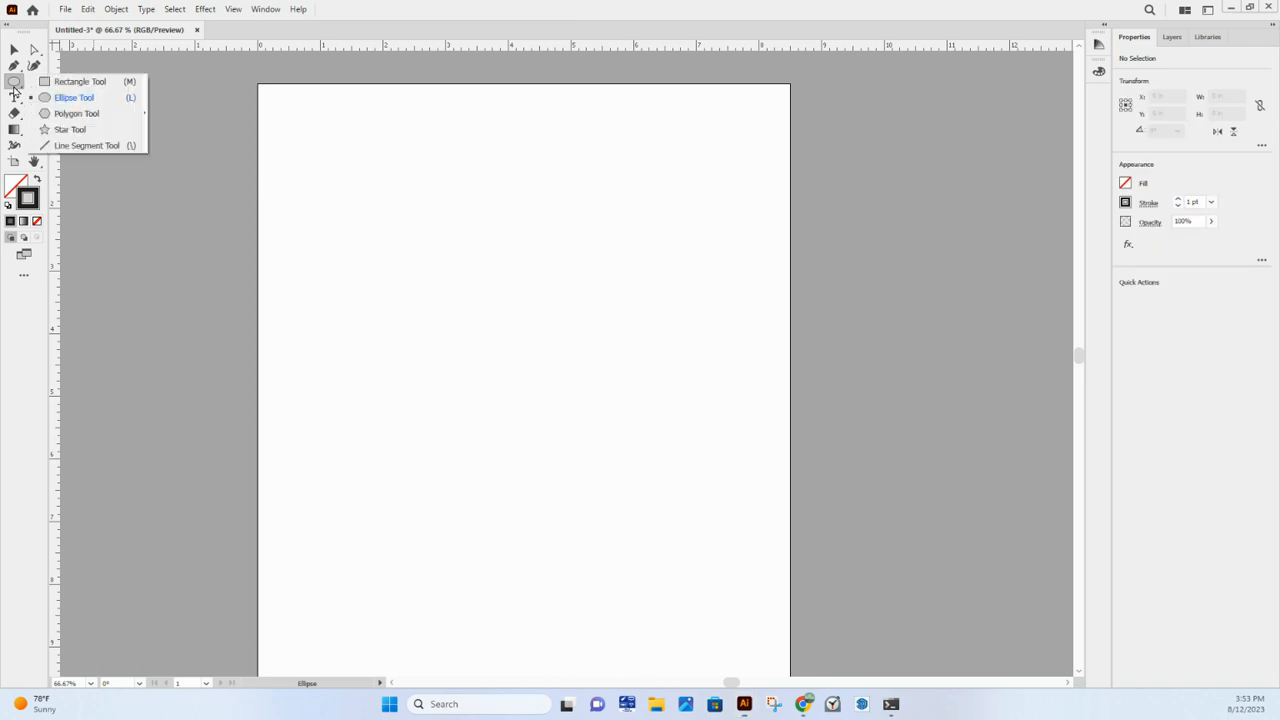
pyautogui.click(121, 85)
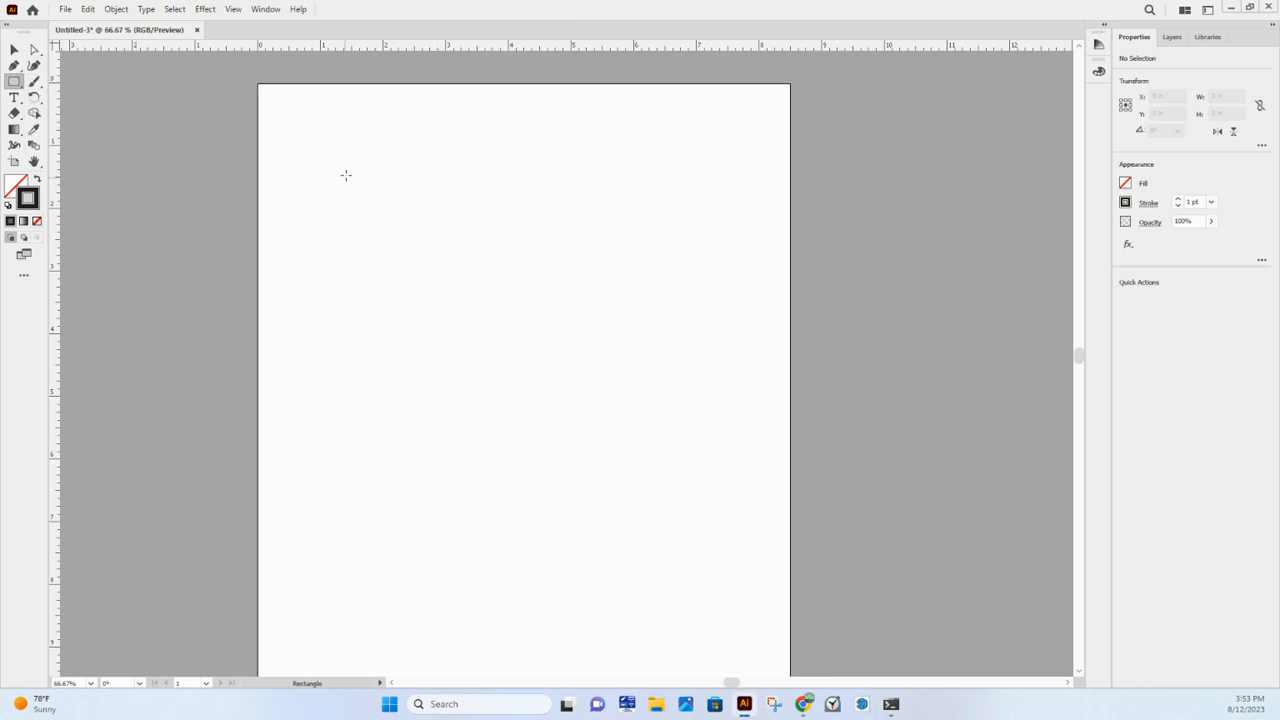
pyautogui.moveTo(322, 144); pyautogui.dragTo(555, 250)
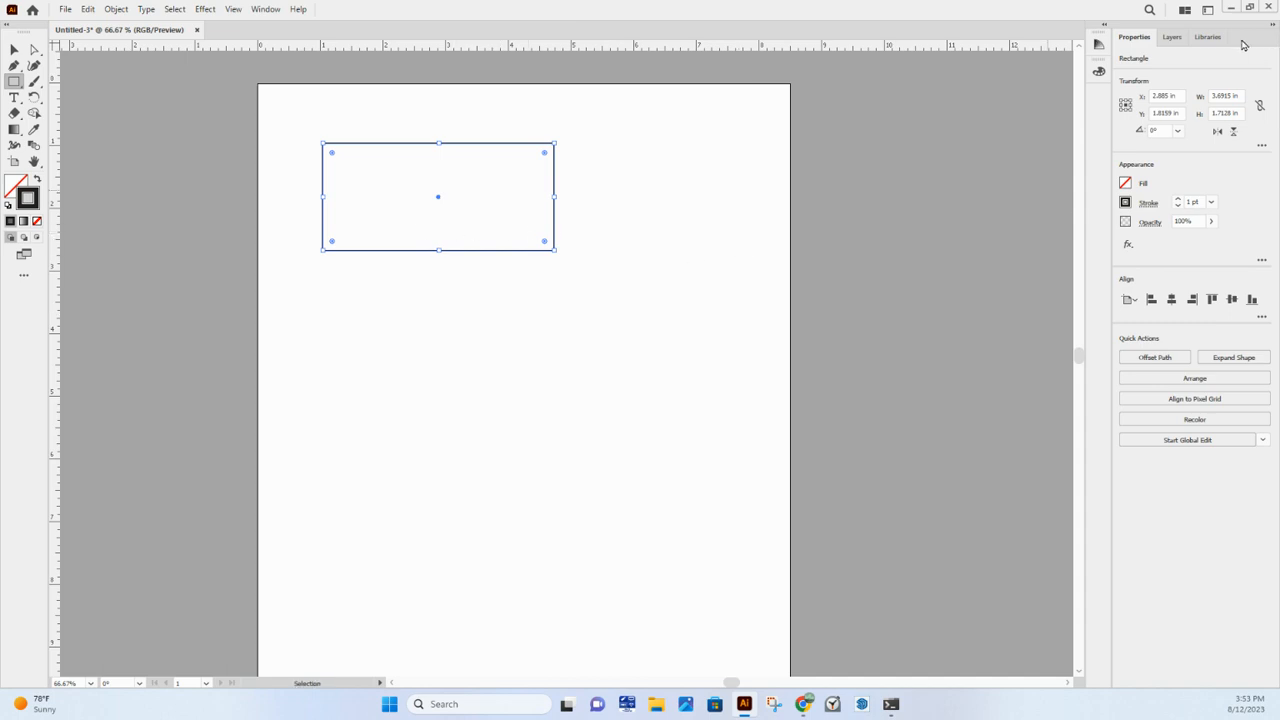
# - Set the rectangle's width and height to 2 in each
pyautogui.press('ctrl')
pyautogui.press('ctrl')
pyautogui.press('ctrl')
pyautogui.click(1222, 96)
pyautogui.write('2')
pyautogui.click(1239, 110)
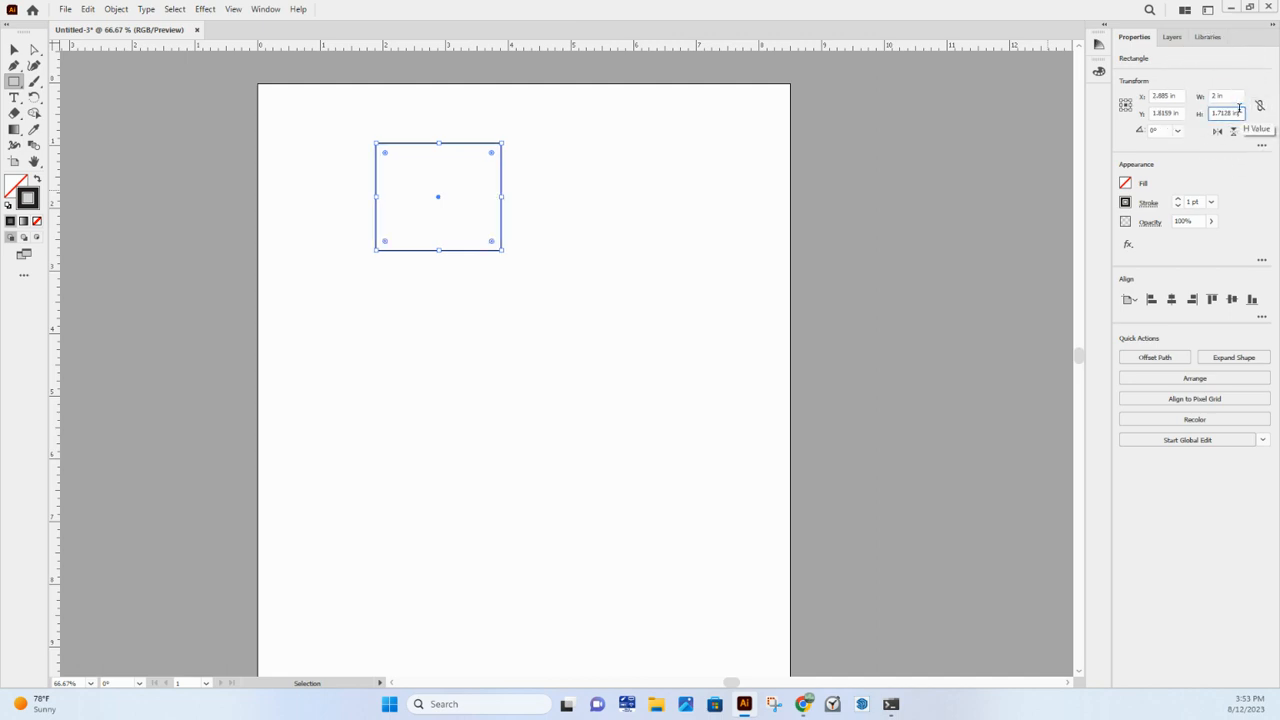
pyautogui.tripleClick(1239, 109)
pyautogui.write('3')
pyautogui.press('Return')
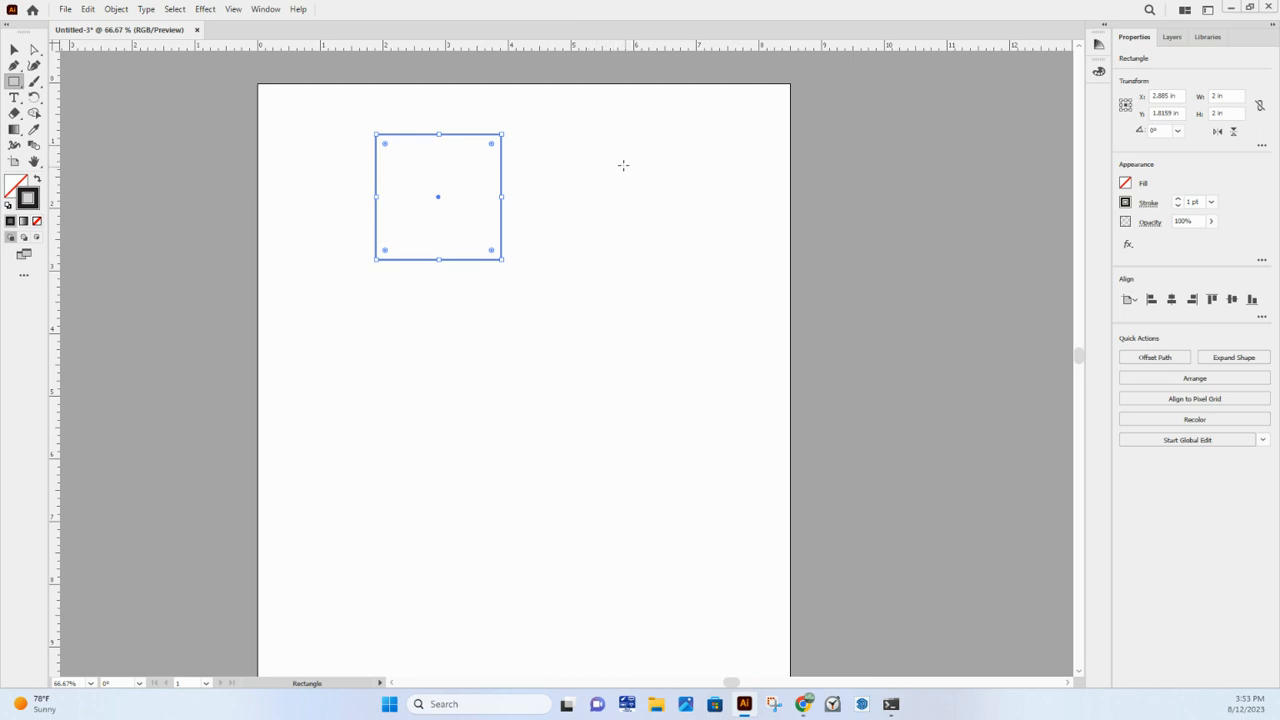
# - Create a second rectangle with exact dimensions, 2 in wide and 2 in high, to the right of the first square
pyautogui.click(622, 164)
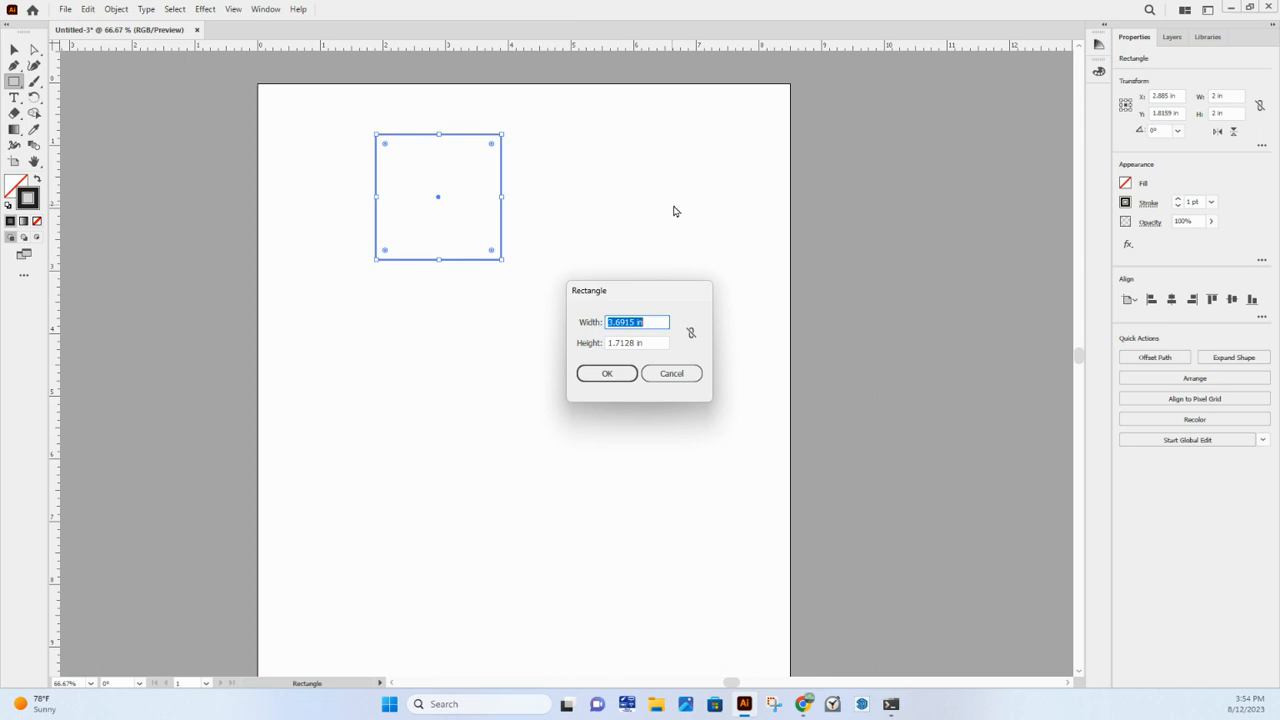
pyautogui.write('2')
pyautogui.press('Tab')
pyautogui.write('2')
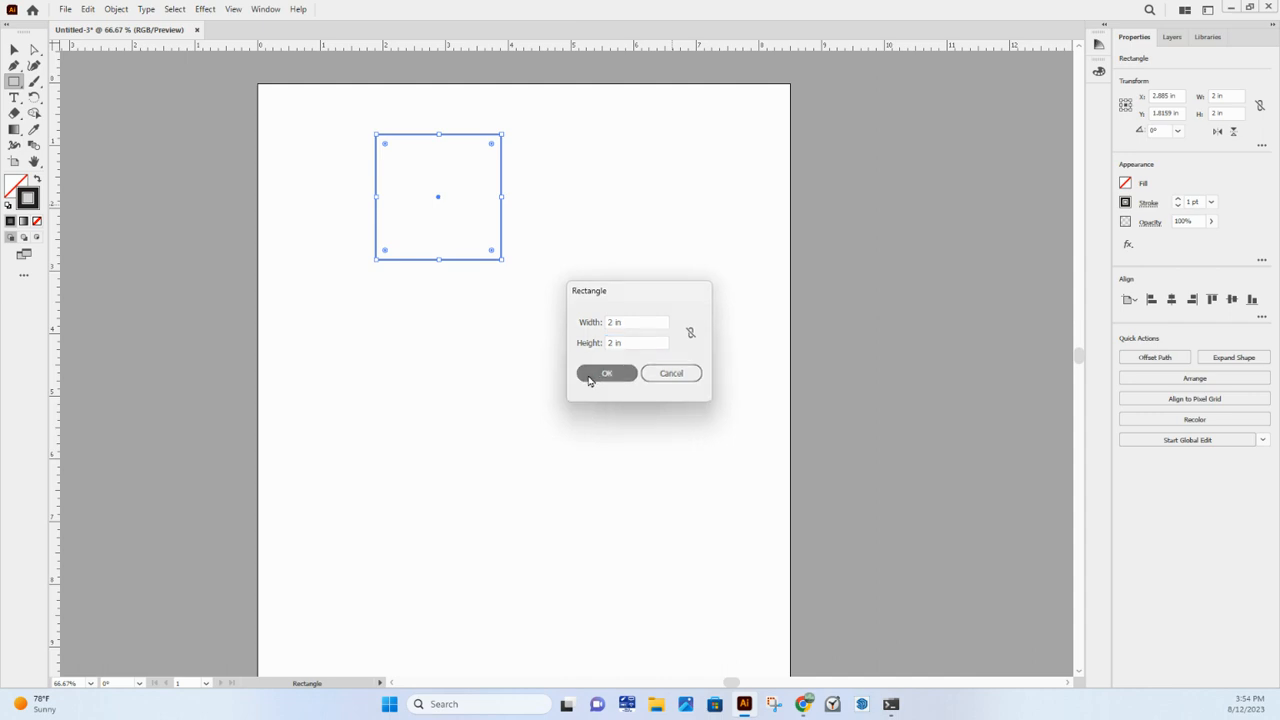
pyautogui.click(590, 376)
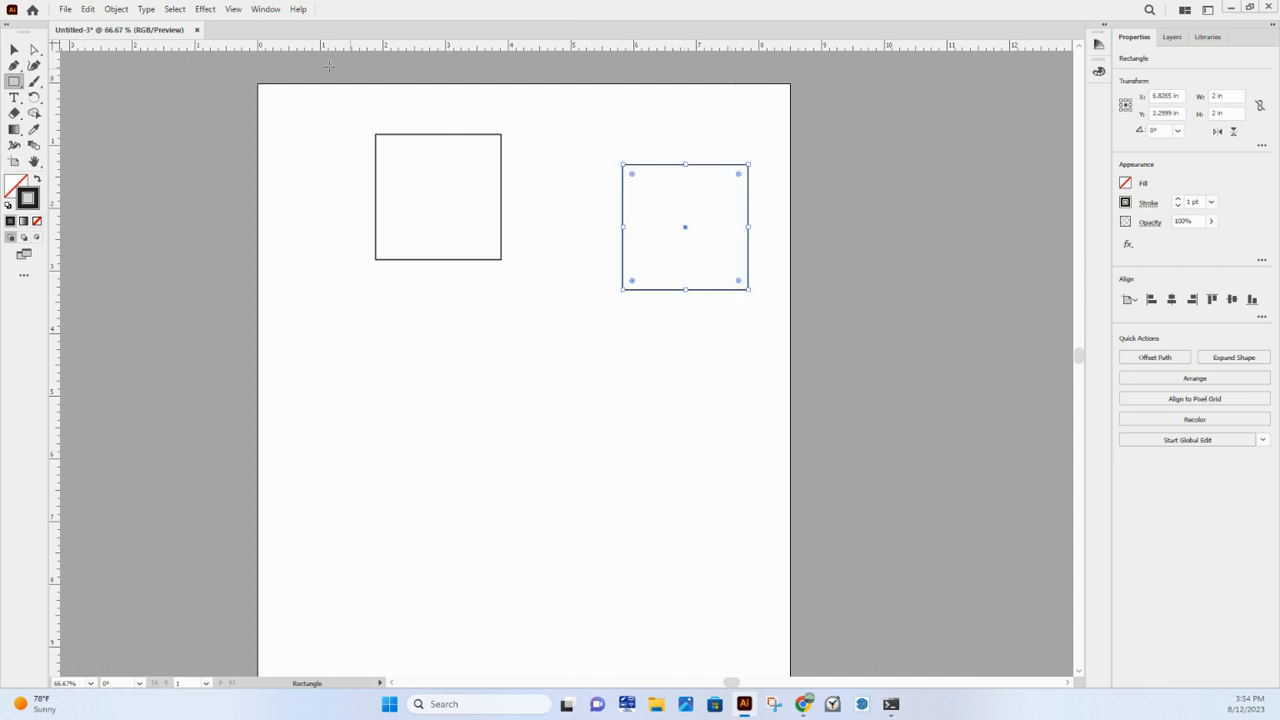
# - Draw several small freehand rectangles on the empty lower part of the artboard and undo them
pyautogui.moveTo(497, 461); pyautogui.dragTo(405, 453)
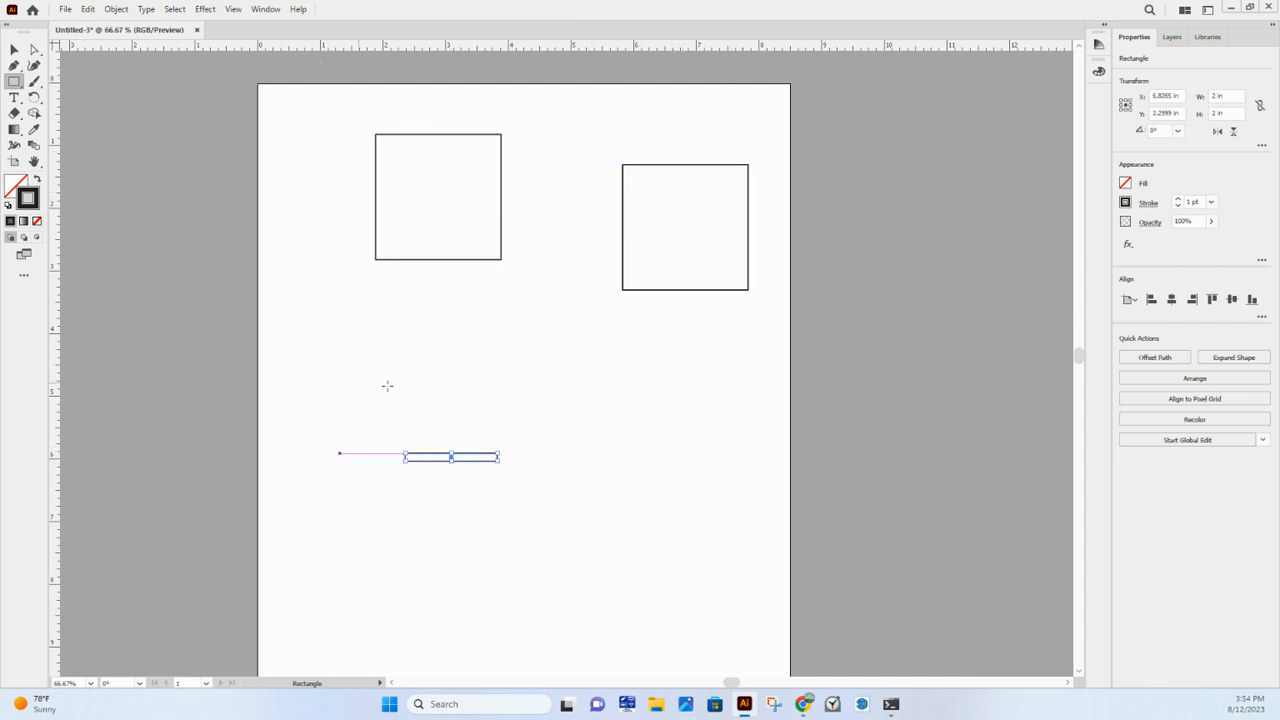
pyautogui.moveTo(370, 383); pyautogui.dragTo(507, 412)
pyautogui.moveTo(652, 498); pyautogui.dragTo(658, 511)
pyautogui.moveTo(590, 597); pyautogui.dragTo(530, 597)
pyautogui.hotkey('ctrl', 'z')
pyautogui.hotkey('ctrl', 'z')
pyautogui.hotkey('ctrl', 'z')
pyautogui.hotkey('ctrl', 'z')
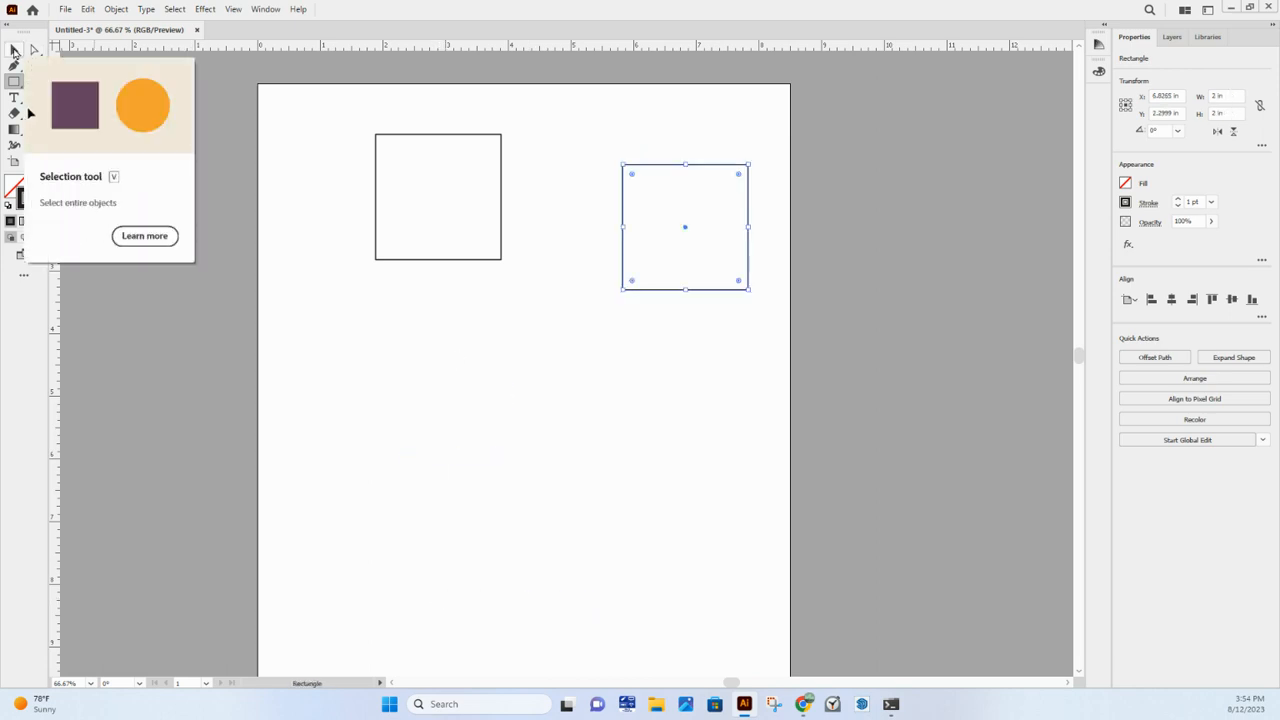
# - Move the two squares with the Selection tool so they sit apart near the artboard's top, the left one centred at about X 1.69, Y 2.10 in
pyautogui.click(14, 50)
pyautogui.click(560, 158)
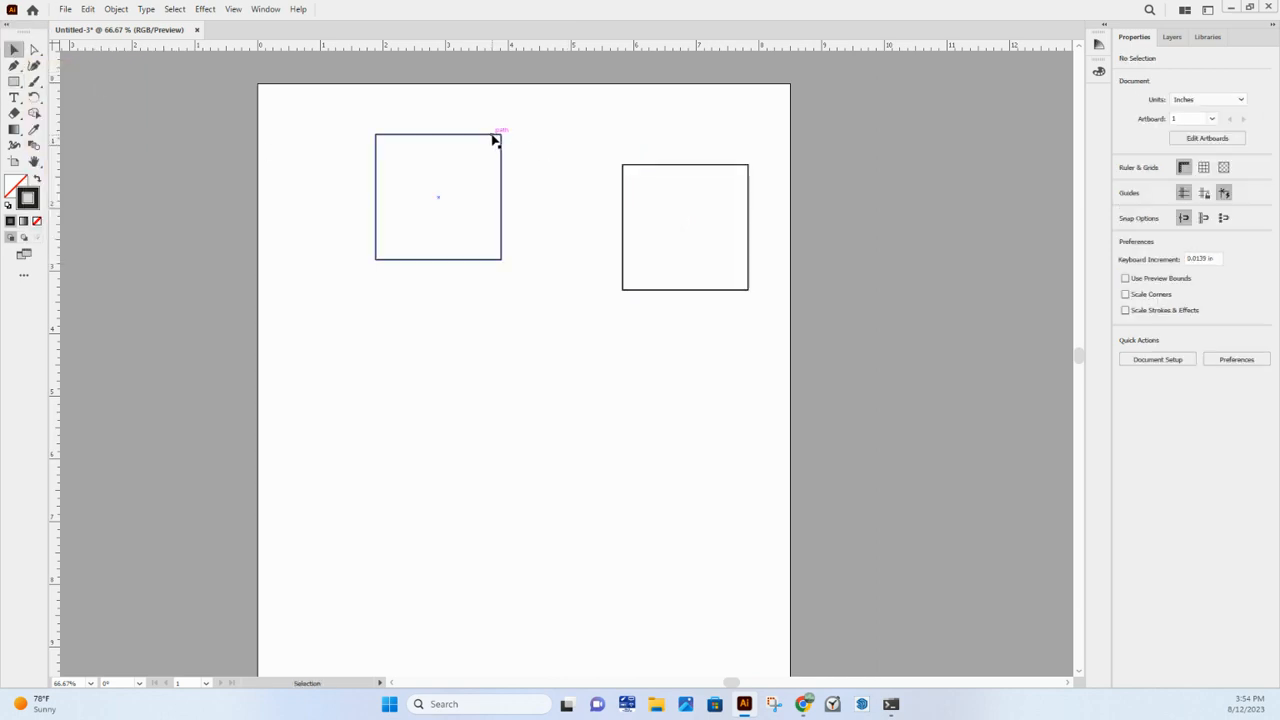
pyautogui.moveTo(494, 137); pyautogui.dragTo(404, 135)
pyautogui.moveTo(691, 166); pyautogui.dragTo(508, 314)
pyautogui.moveTo(618, 243); pyautogui.dragTo(690, 362)
pyautogui.moveTo(443, 352); pyautogui.dragTo(393, 216)
pyautogui.moveTo(668, 237); pyautogui.dragTo(556, 131)
pyautogui.moveTo(434, 218); pyautogui.dragTo(428, 280)
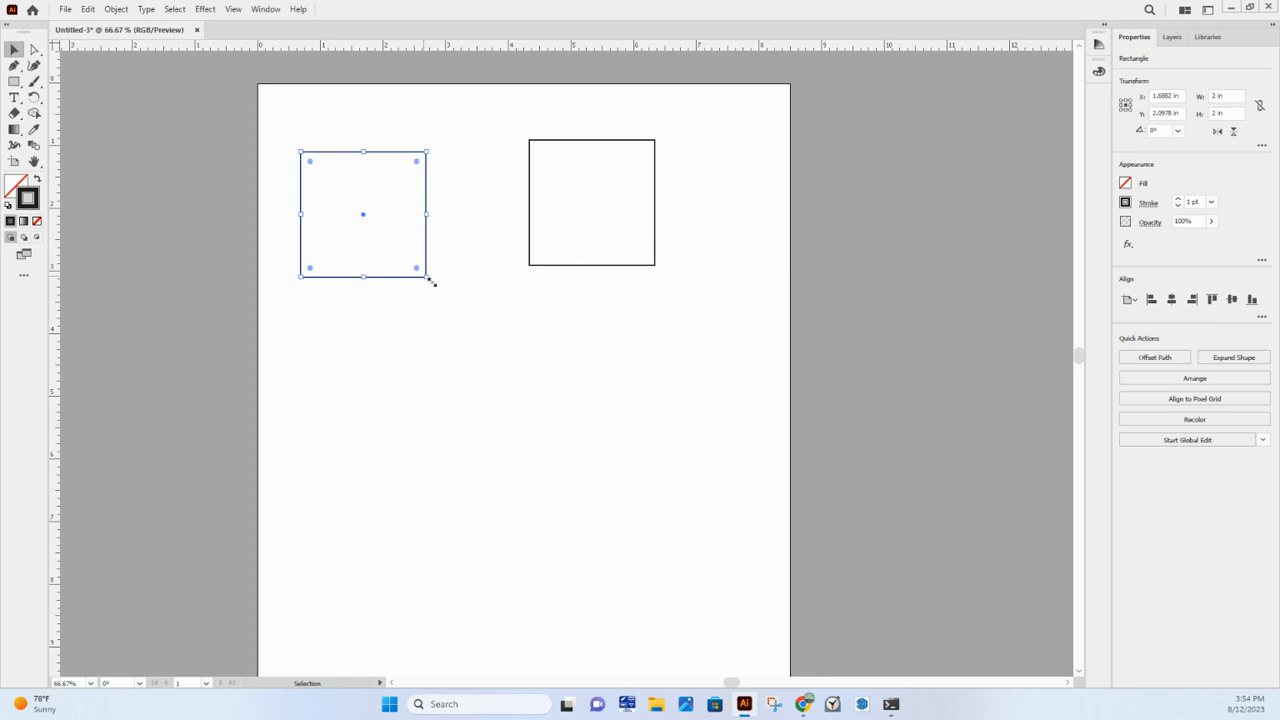
# - Rotate the left square 45° clockwise and reshape it into a narrower tilted rectangle with bounds of about 2.23 by 2.23 in
pyautogui.moveTo(431, 282); pyautogui.dragTo(365, 347)
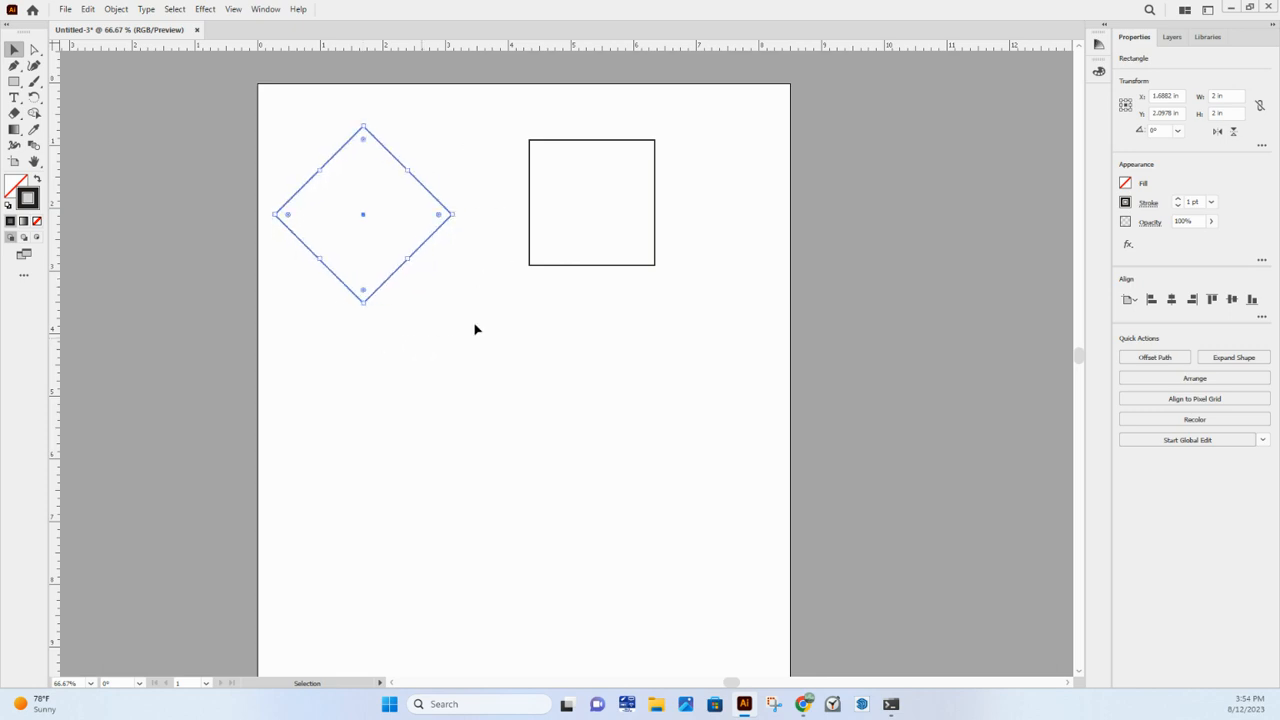
pyautogui.moveTo(450, 213)
pyautogui.mouseDown()
pyautogui.moveTo(608, 234)
pyautogui.moveTo(354, 214)
pyautogui.moveTo(443, 217)
pyautogui.mouseUp()
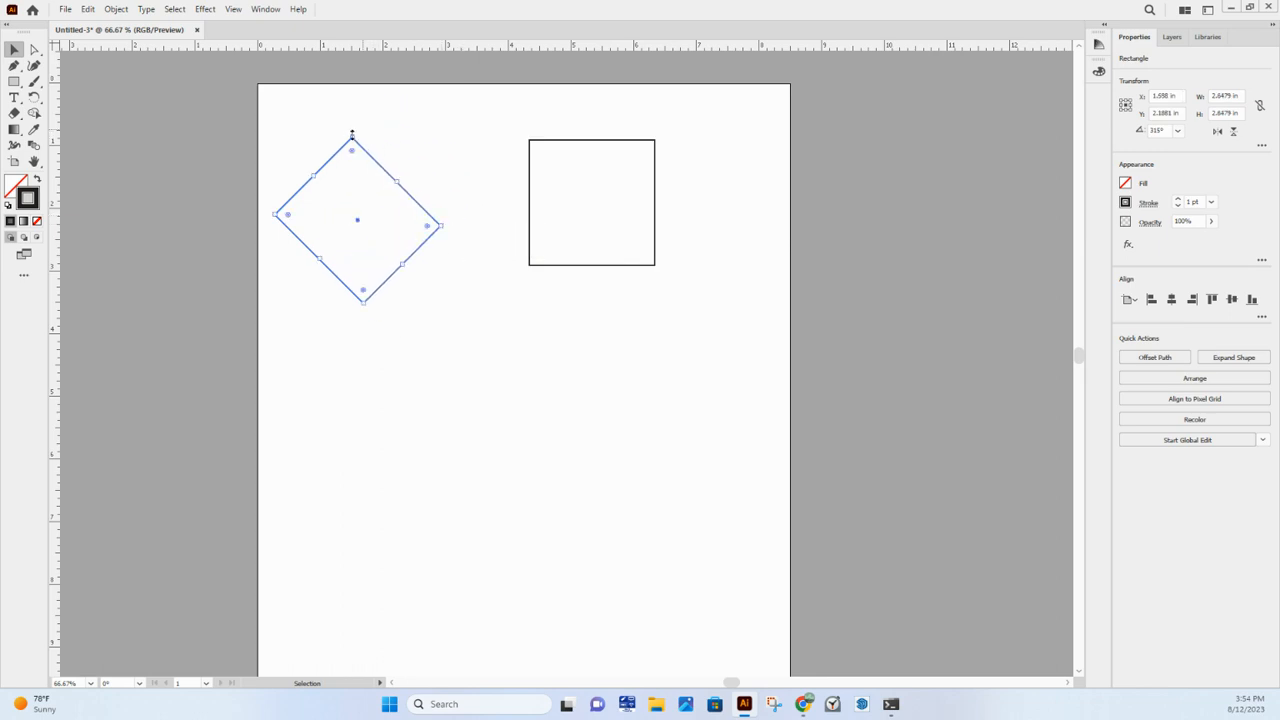
pyautogui.moveTo(354, 134)
pyautogui.mouseDown()
pyautogui.moveTo(360, 194)
pyautogui.moveTo(349, 114)
pyautogui.mouseUp()
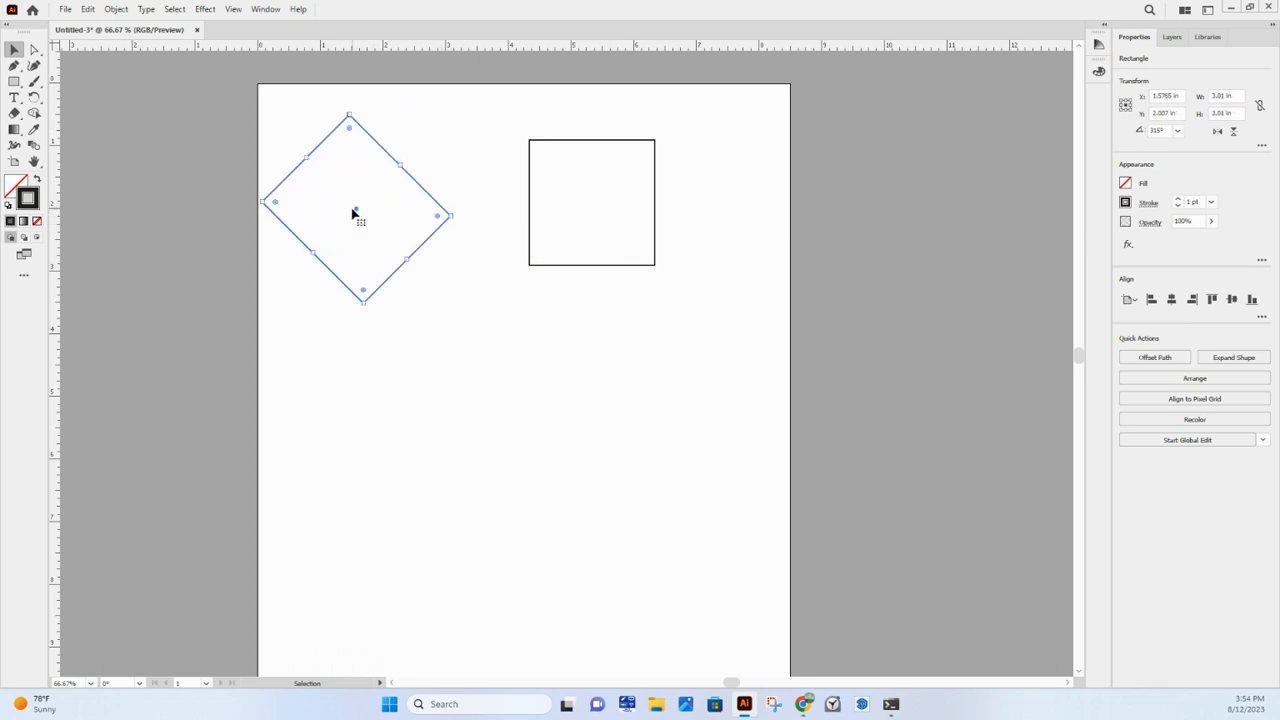
pyautogui.moveTo(404, 163)
pyautogui.mouseDown()
pyautogui.moveTo(386, 191)
pyautogui.moveTo(403, 163)
pyautogui.mouseUp()
pyautogui.moveTo(313, 256); pyautogui.dragTo(396, 108)
pyautogui.moveTo(440, 171); pyautogui.dragTo(423, 204)
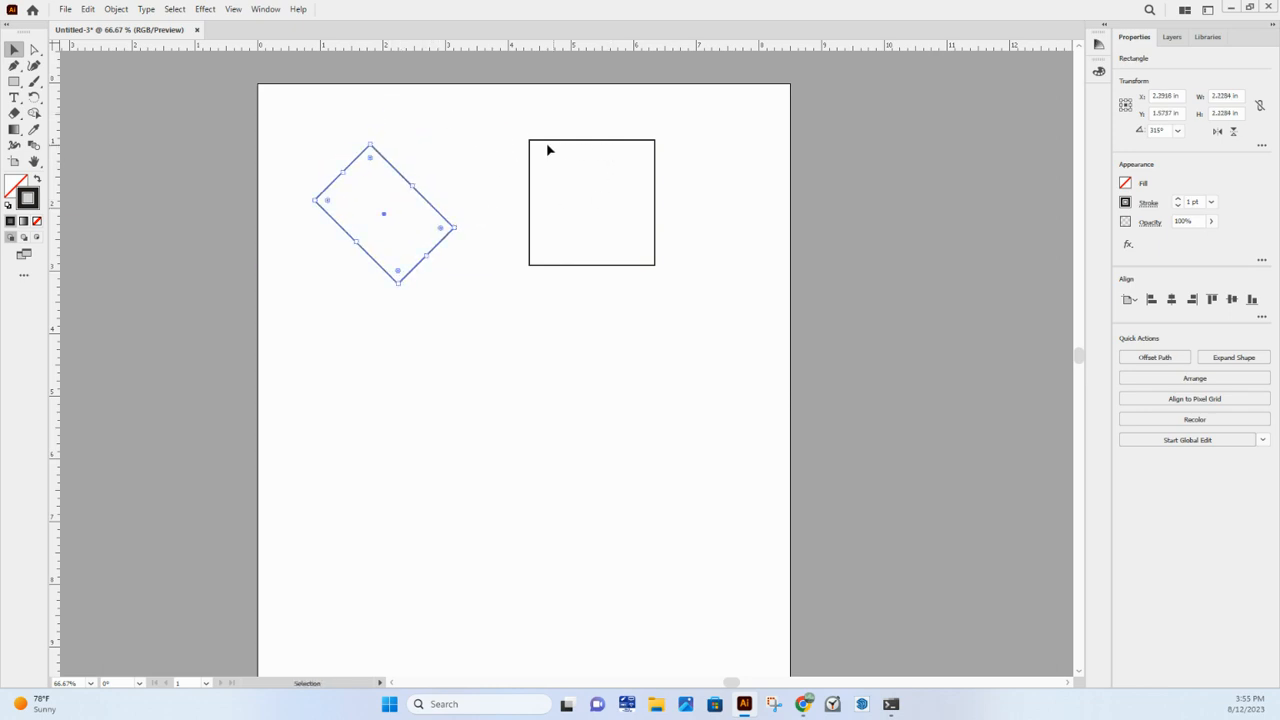
# - Enlarge the right square slightly from its upper-left corner and deselect it
pyautogui.click(530, 141)
pyautogui.moveTo(530, 141)
pyautogui.mouseDown()
pyautogui.moveTo(583, 197)
pyautogui.moveTo(540, 303)
pyautogui.moveTo(518, 129)
pyautogui.mouseUp()
pyautogui.click(646, 317)
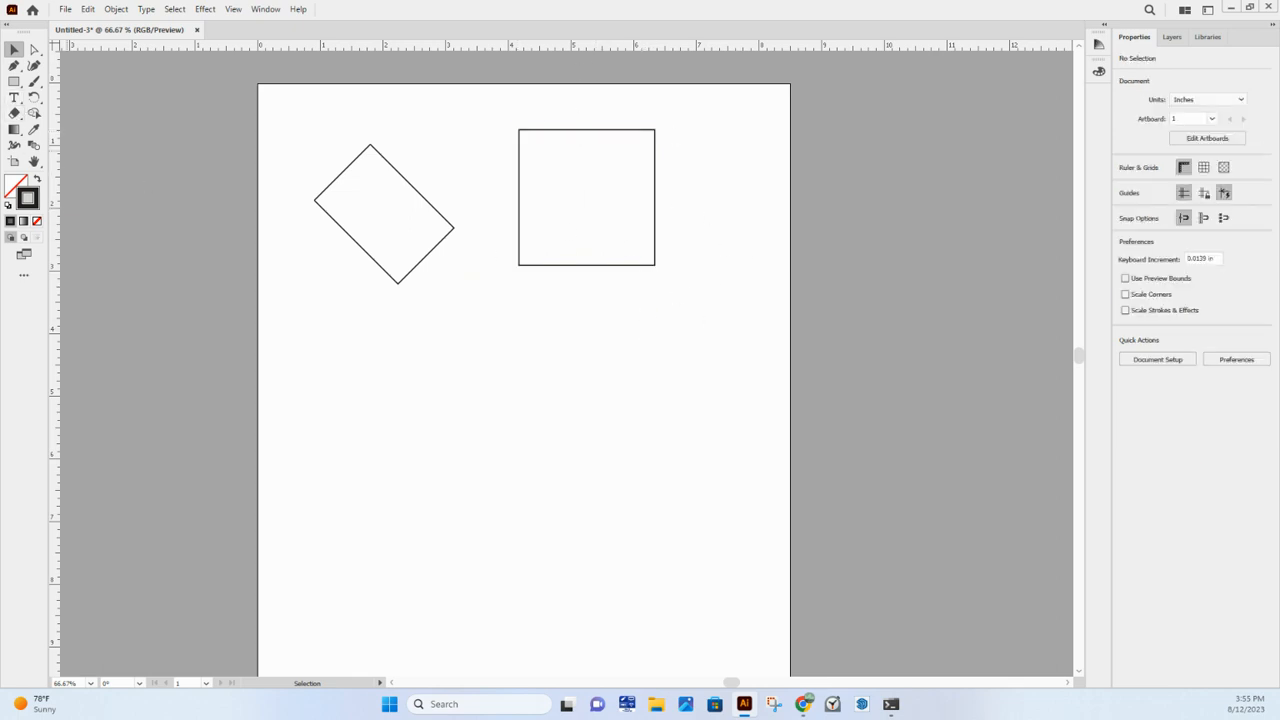
# - Draw an ellipse about 1.65 in wide and 1.57 in high below the tilted rectangle with the Ellipse tool
pyautogui.rightClick(13, 84)
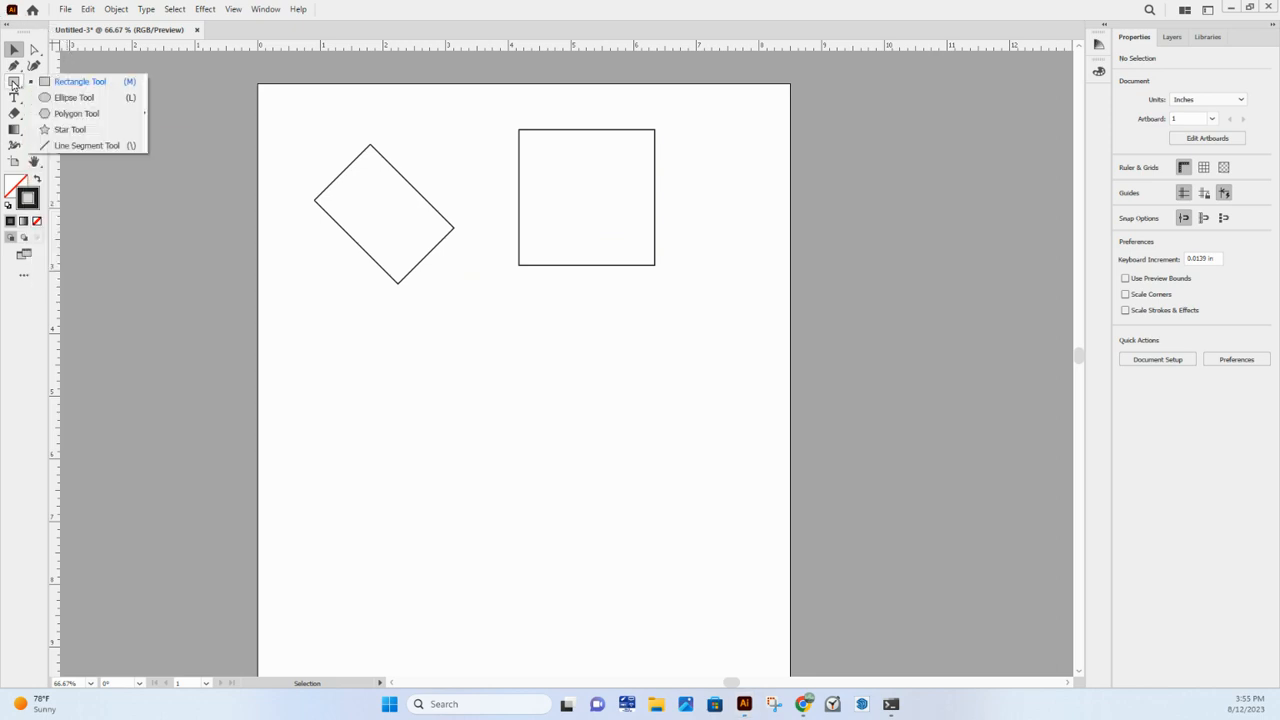
pyautogui.click(74, 98)
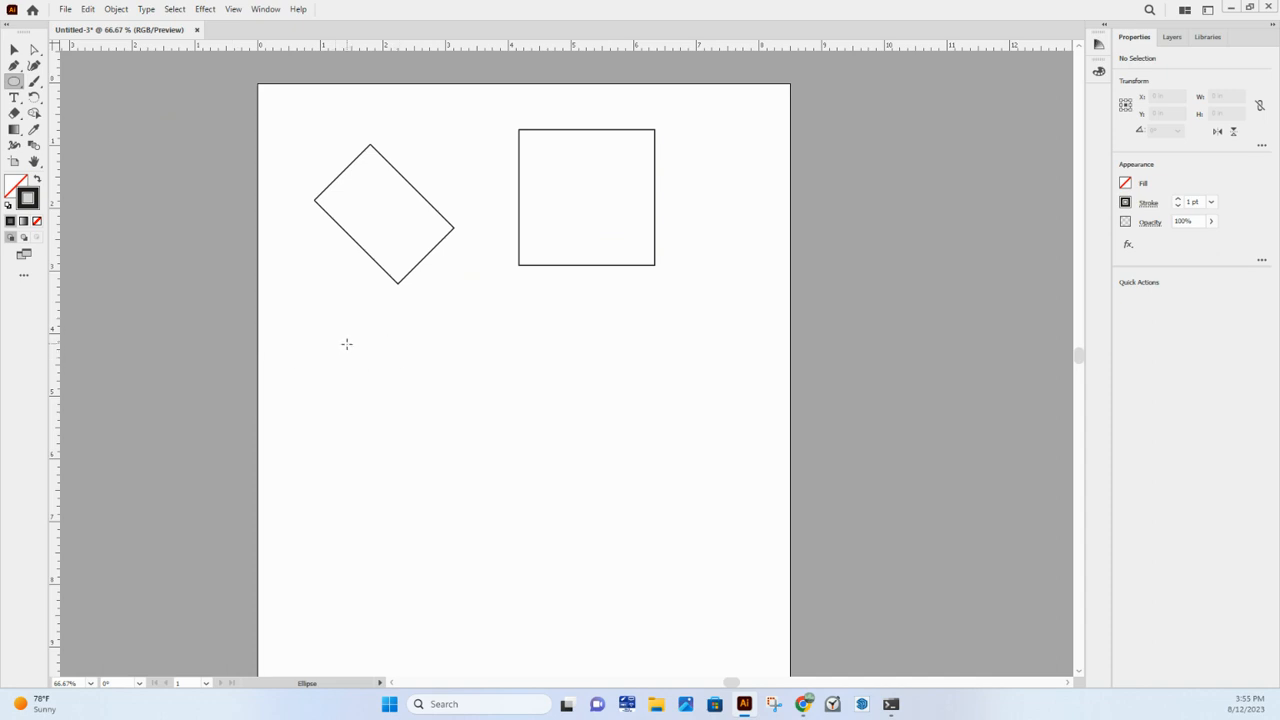
pyautogui.moveTo(346, 343); pyautogui.dragTo(444, 423)
pyautogui.moveTo(449, 428); pyautogui.dragTo(450, 442)
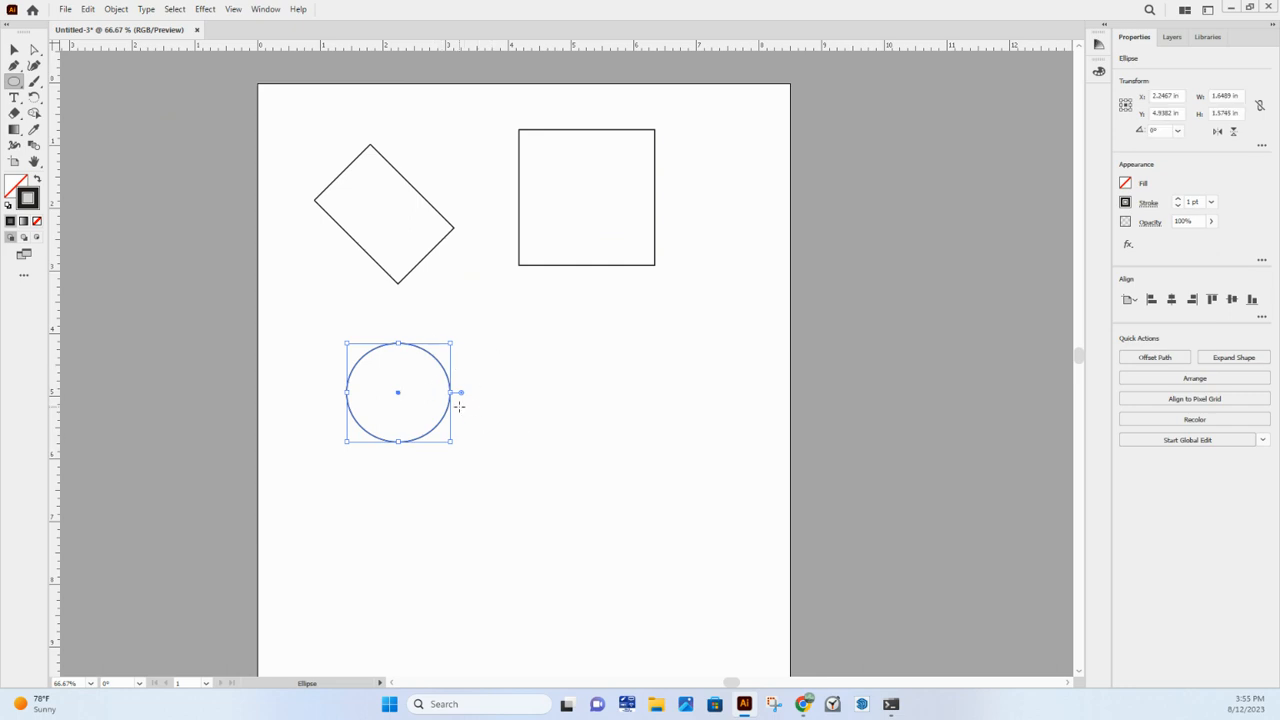
# - Make the ellipse a circle by setting its width and height to 2 in each
pyautogui.click(1230, 95)
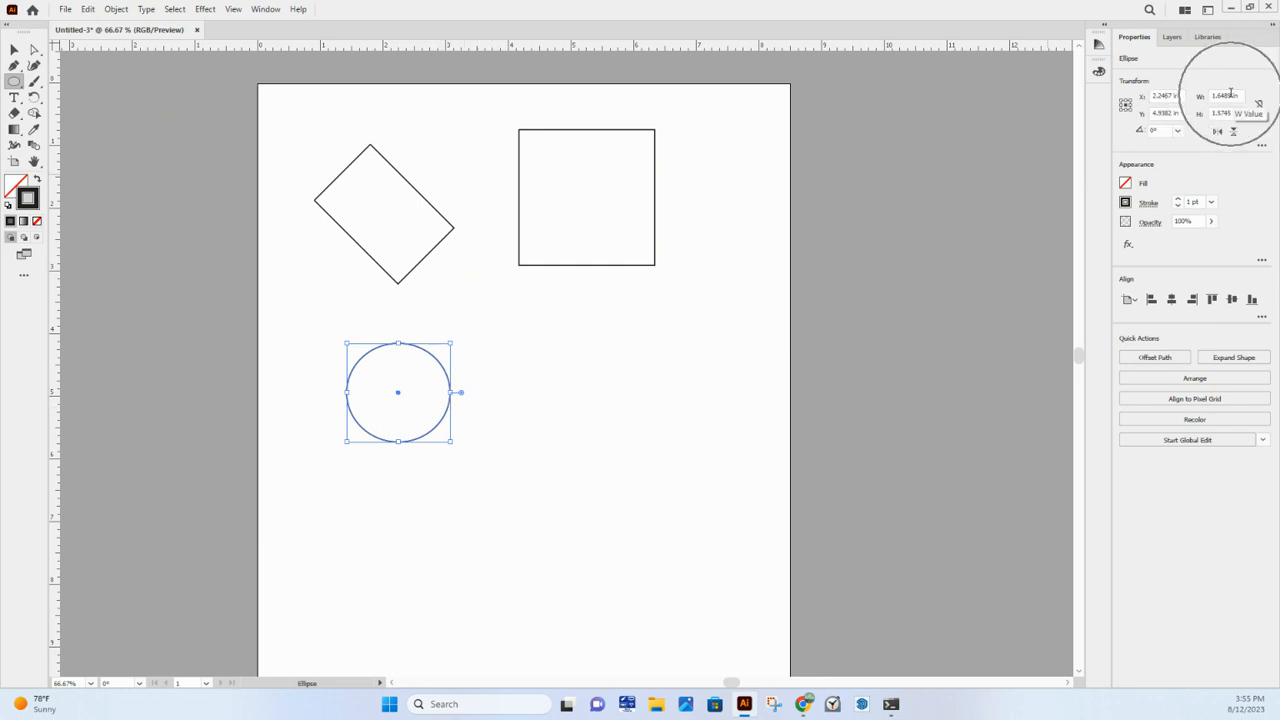
pyautogui.doubleClick(1230, 95)
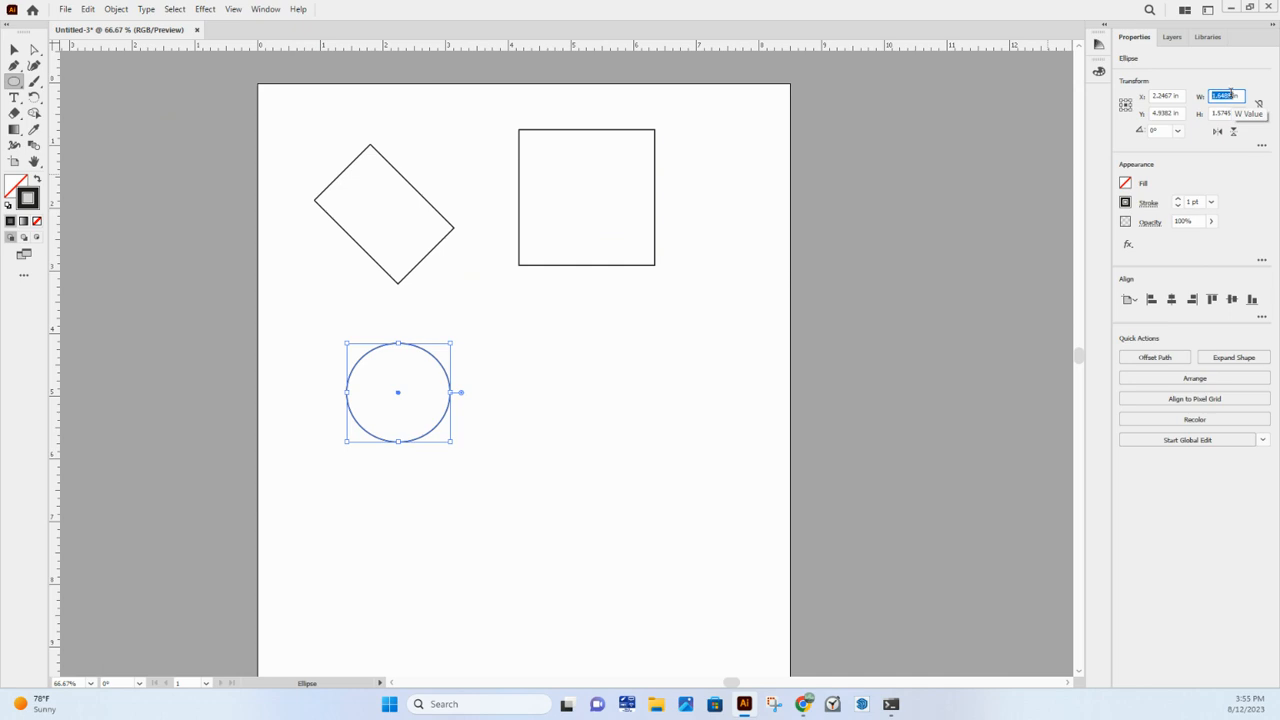
pyautogui.write('2')
pyautogui.doubleClick(1230, 113)
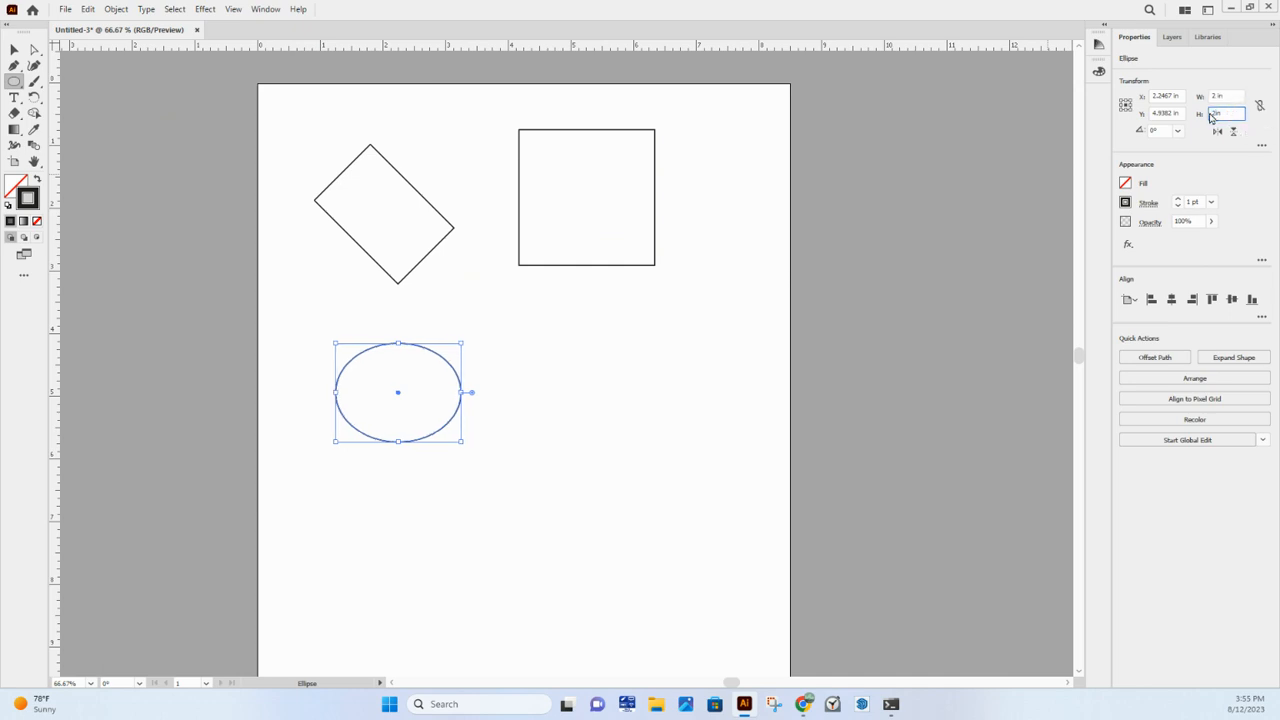
pyautogui.write('2in')
pyautogui.press('Return')
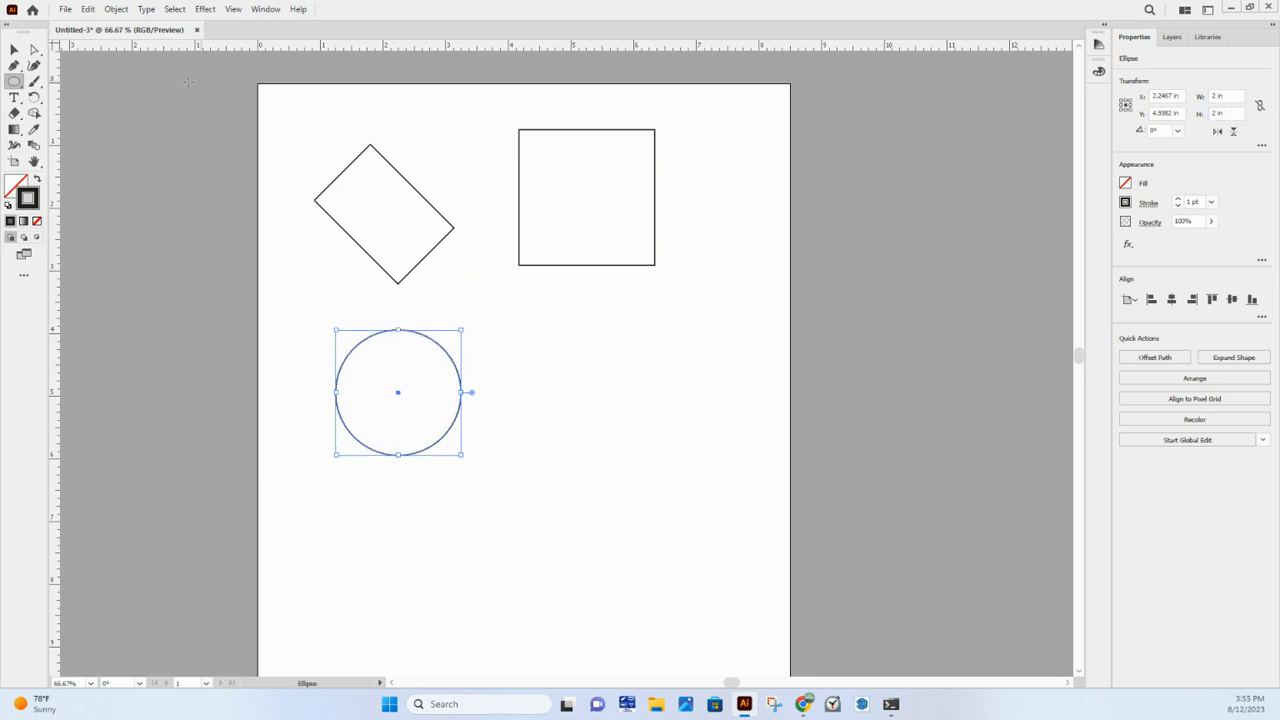
# - Move the circle slightly down and to the left with the Selection tool and deselect it
pyautogui.click(16, 50)
pyautogui.moveTo(446, 354); pyautogui.dragTo(418, 363)
pyautogui.click(493, 355)
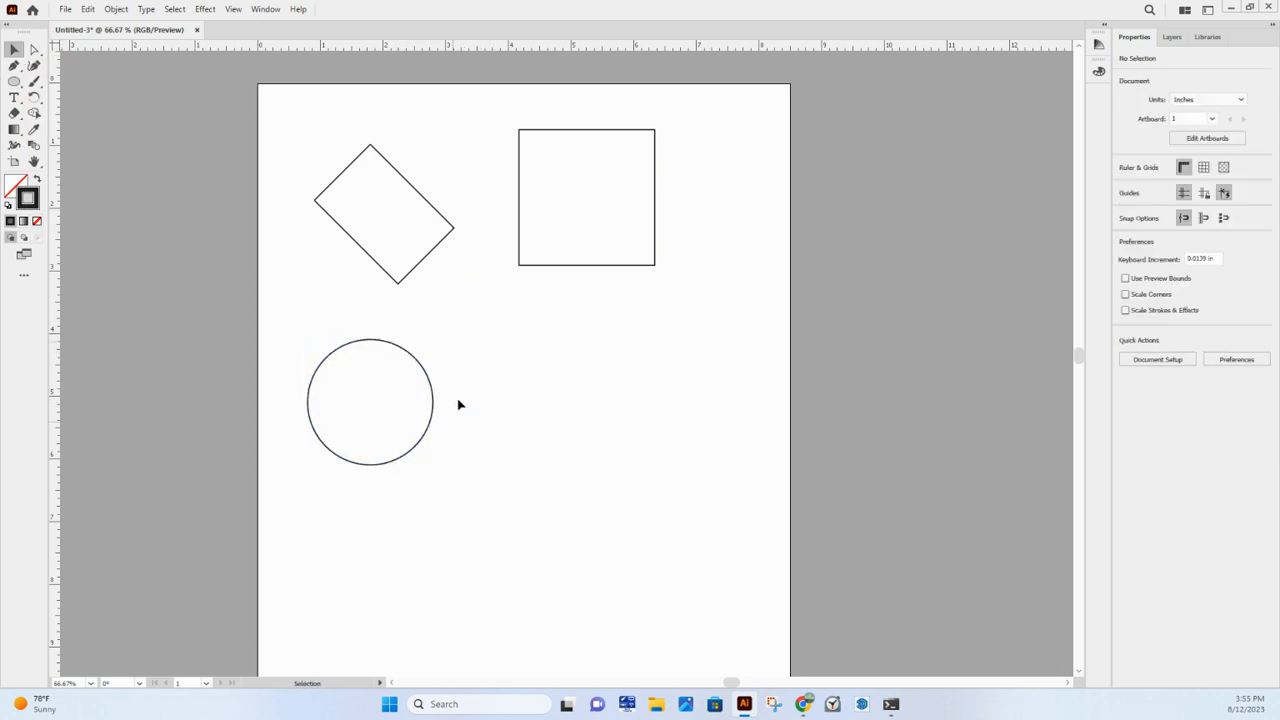
# - Create a second circle with the Ellipse tool at an exact width and height of 2 in, on the artboard's right side
pyautogui.click(14, 82)
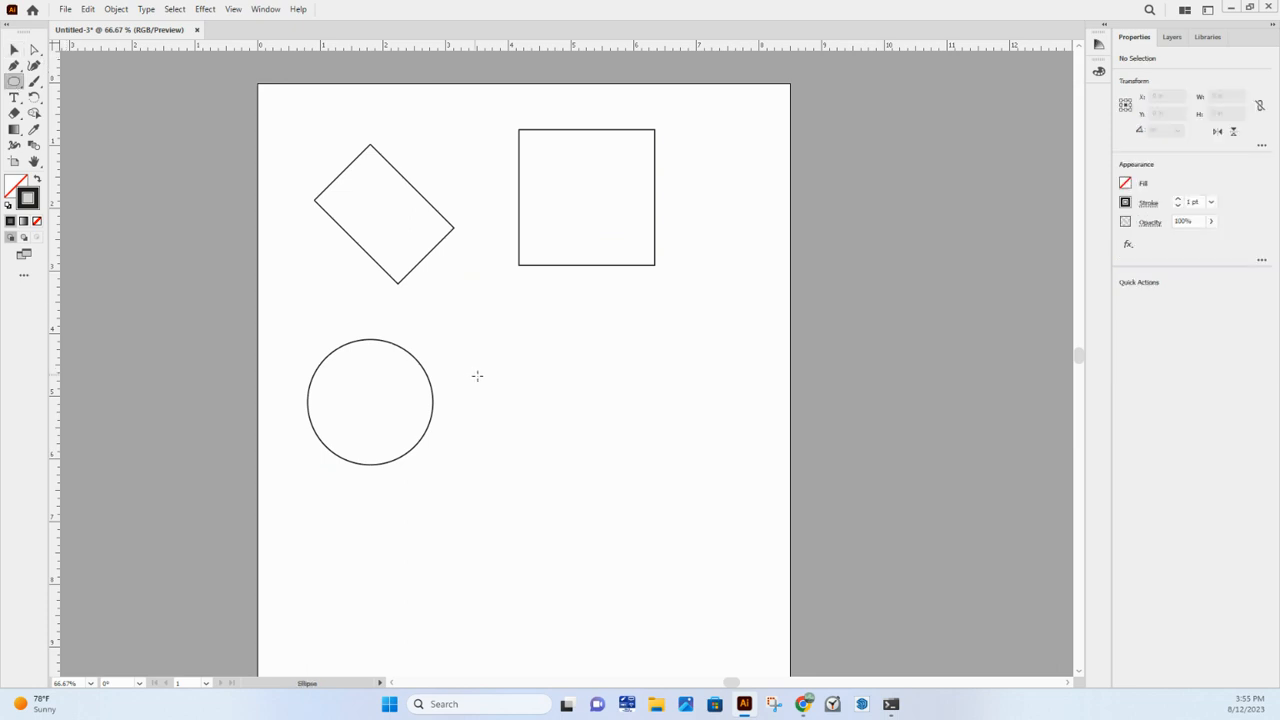
pyautogui.click(562, 386)
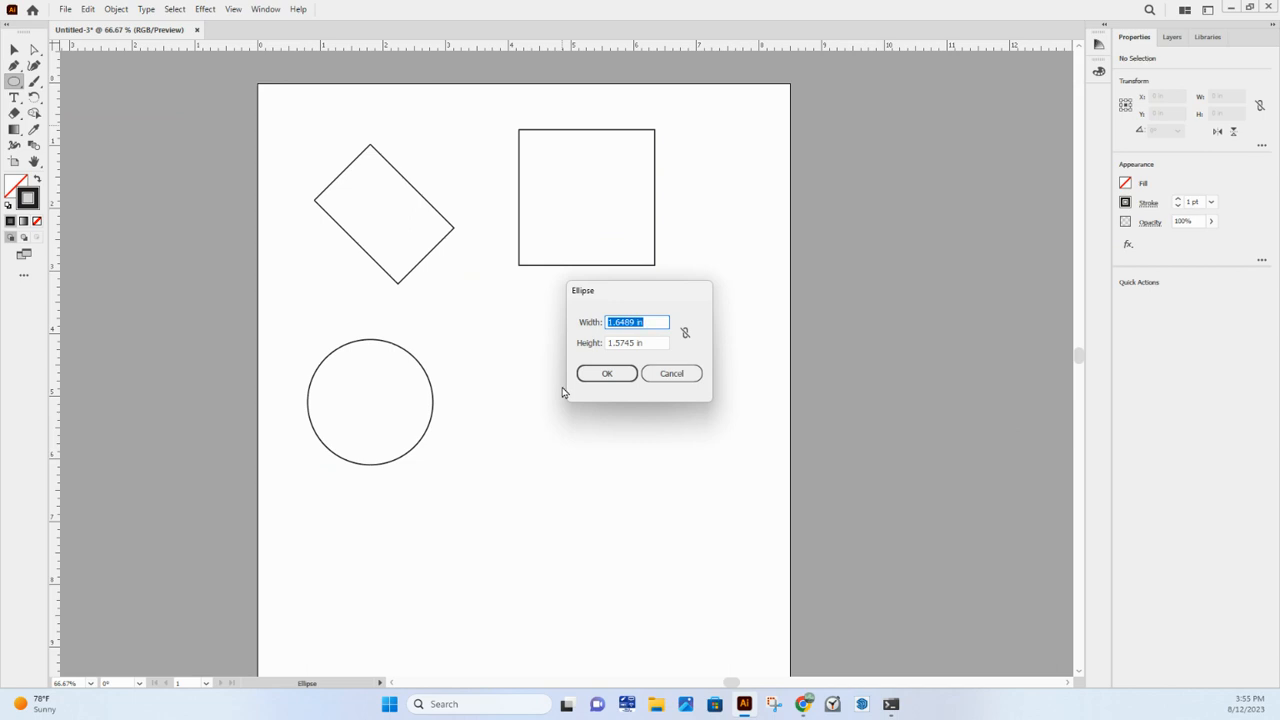
pyautogui.write('2')
pyautogui.press('Return')
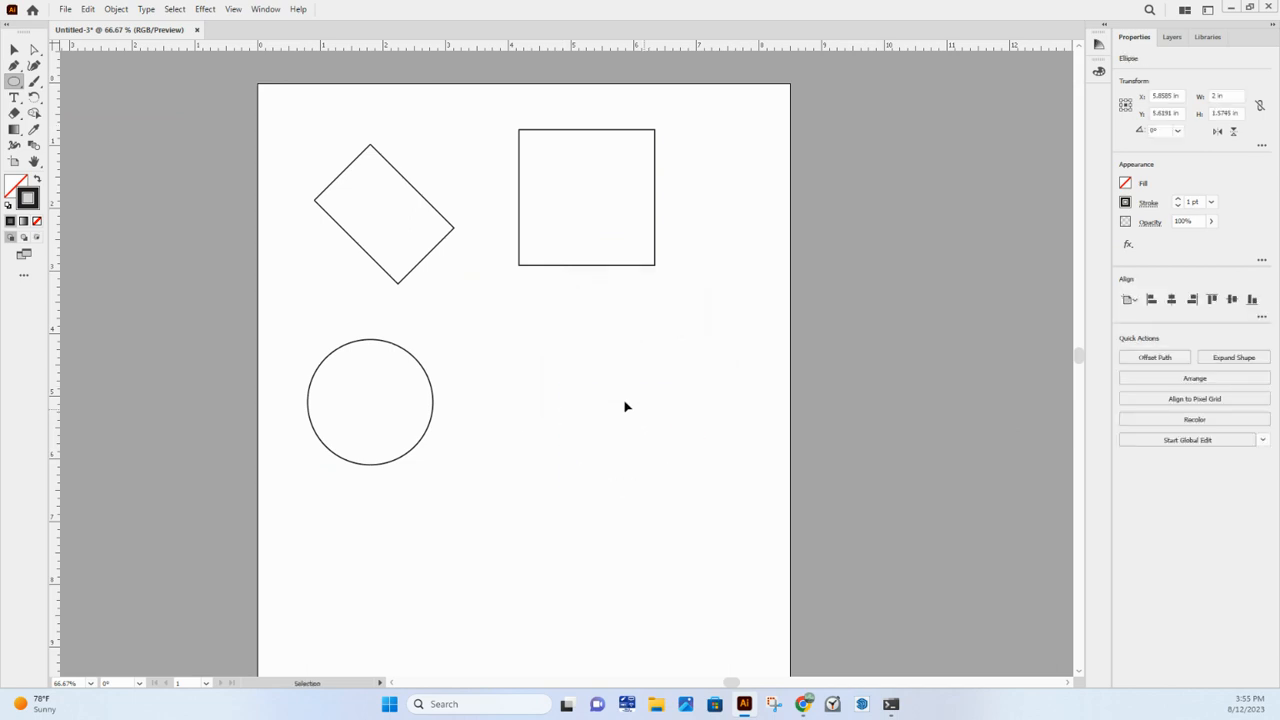
pyautogui.click(604, 402)
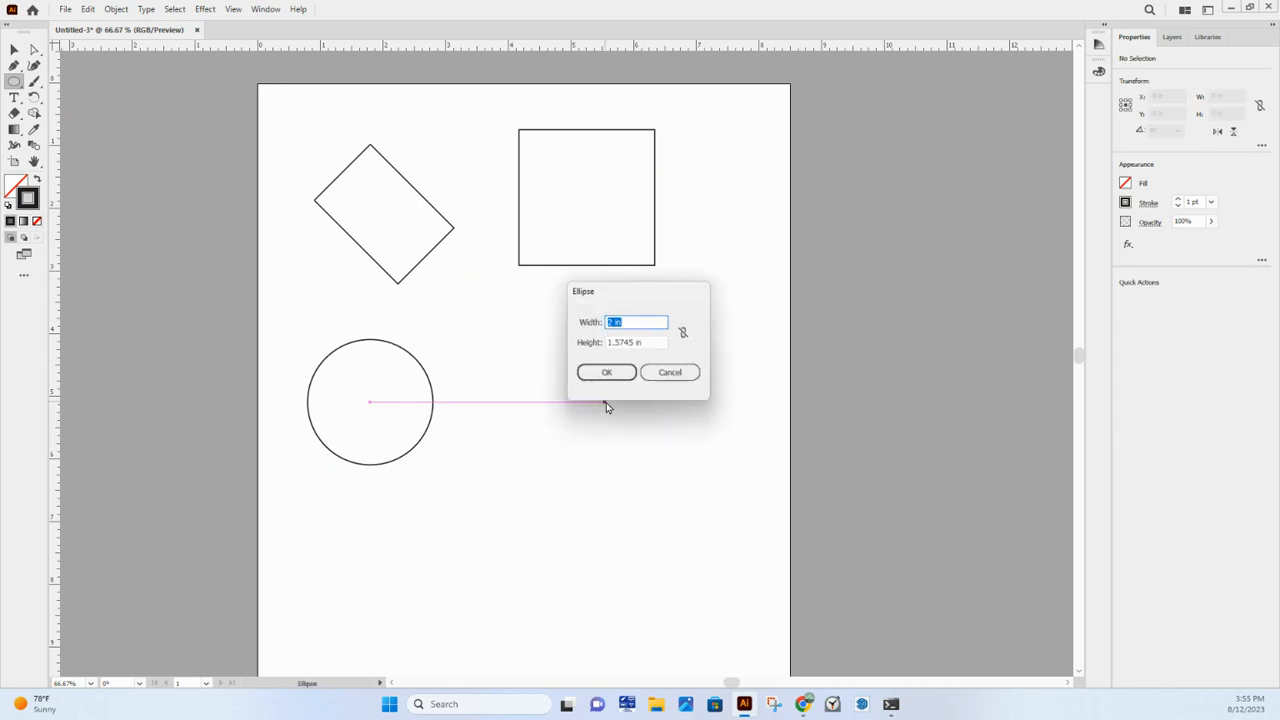
pyautogui.click(652, 341)
pyautogui.write('2')
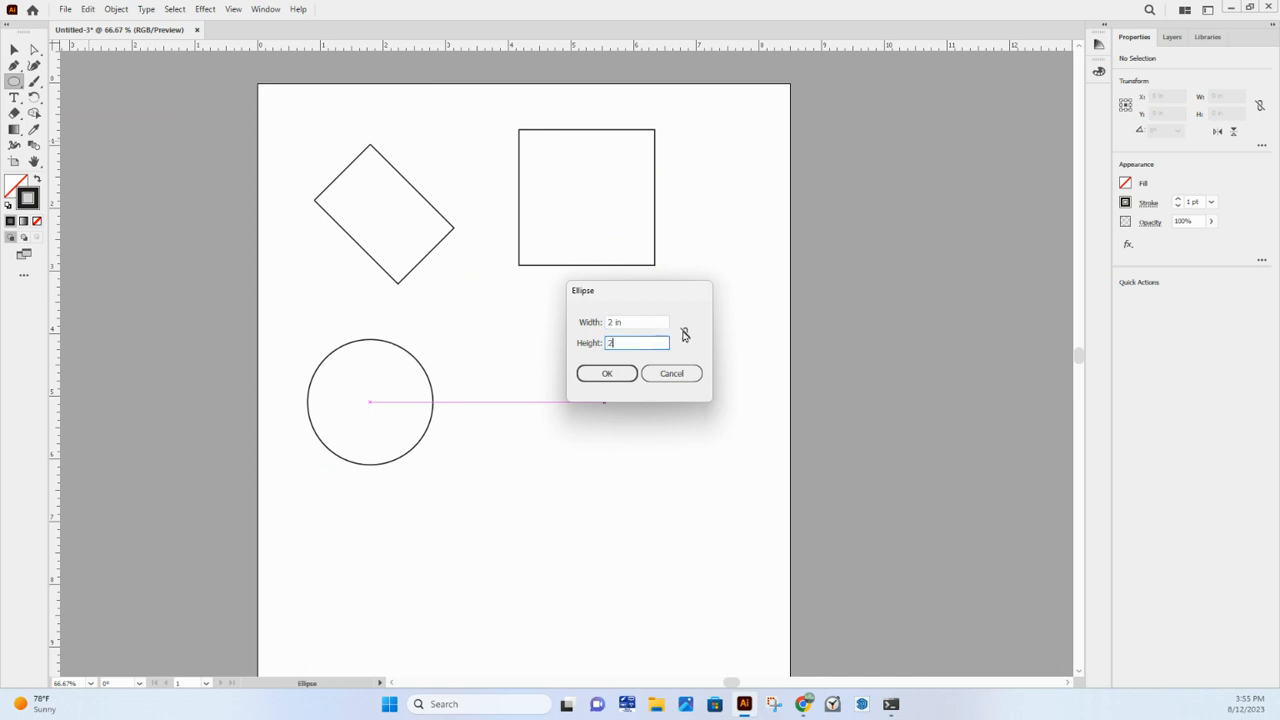
pyautogui.click(607, 373)
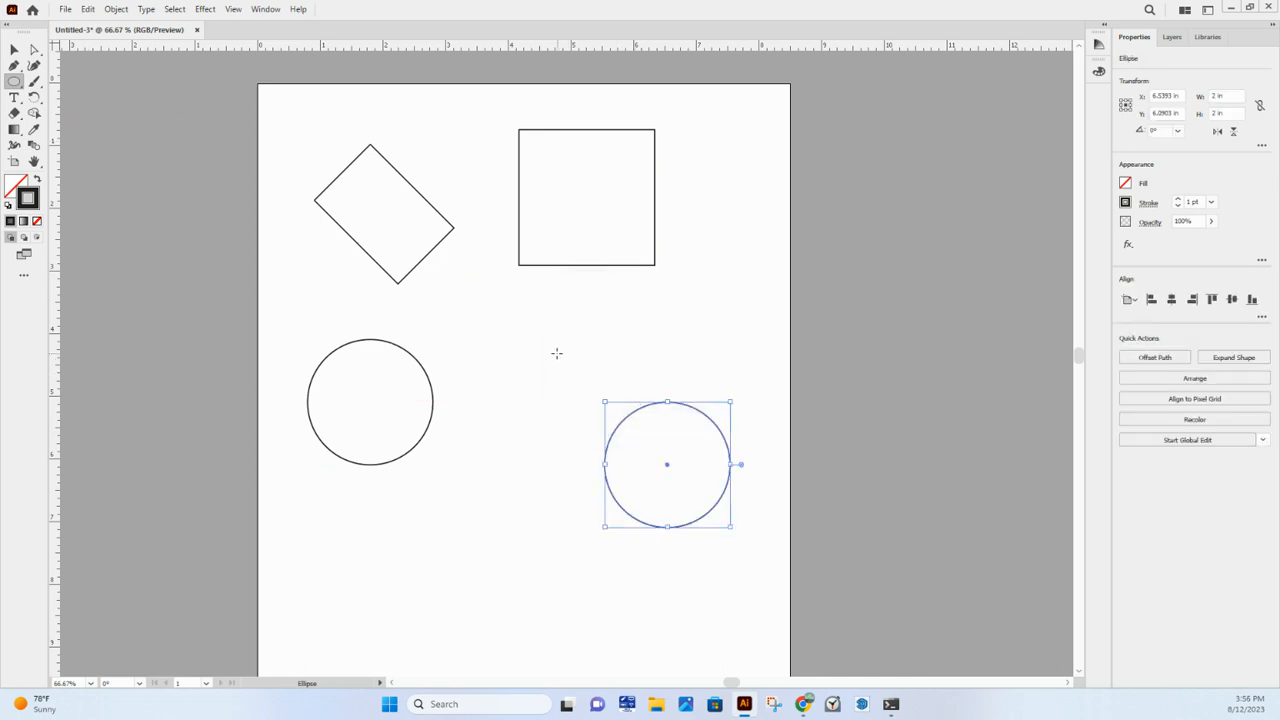
# - Move the second circle up beneath the square and bring the first circle level with it, both centred at about Y 4.57 in
pyautogui.press('ctrl')
pyautogui.click(15, 50)
pyautogui.click(16, 51)
pyautogui.moveTo(646, 406); pyautogui.dragTo(553, 339)
pyautogui.moveTo(634, 381); pyautogui.dragTo(693, 321)
pyautogui.moveTo(406, 354); pyautogui.dragTo(433, 323)
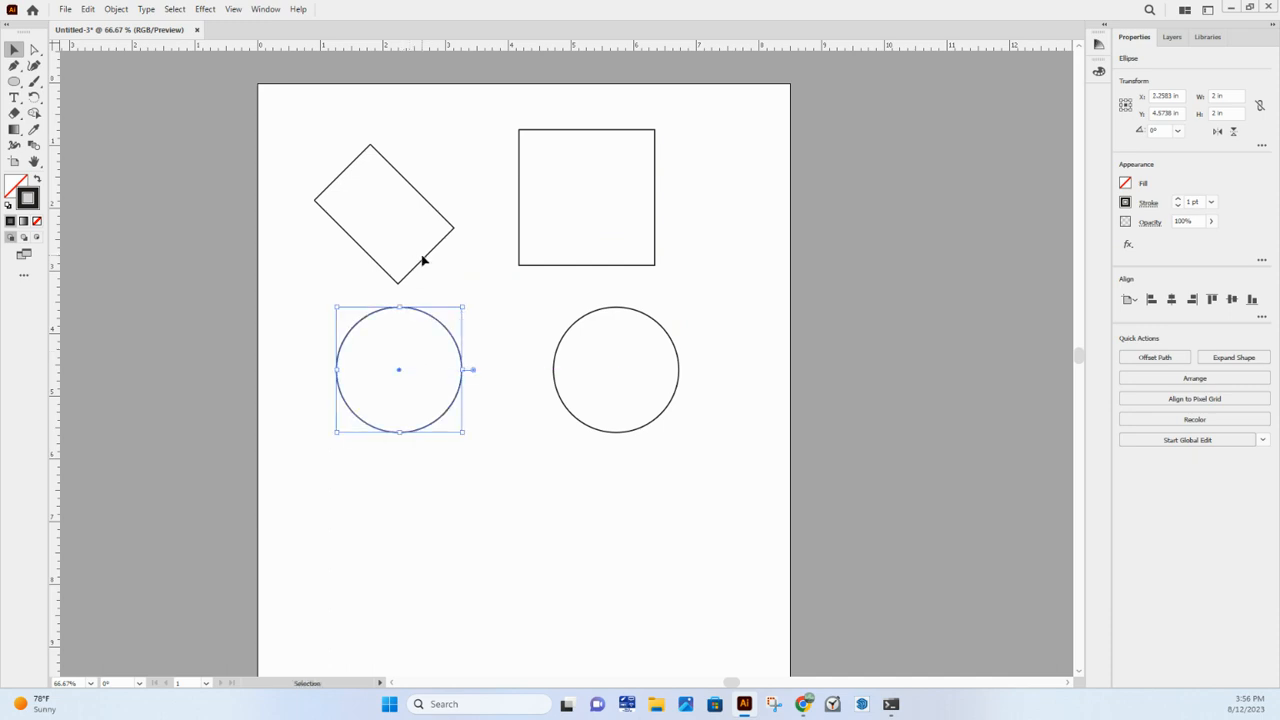
# - Move the tilted rectangle slightly up and right and the square to about X 5.38 in, Y 1.72 in, leaving nothing selected
pyautogui.click(423, 260)
pyautogui.moveTo(449, 235); pyautogui.dragTo(458, 217)
pyautogui.click(537, 266)
pyautogui.moveTo(537, 266); pyautogui.dragTo(546, 259)
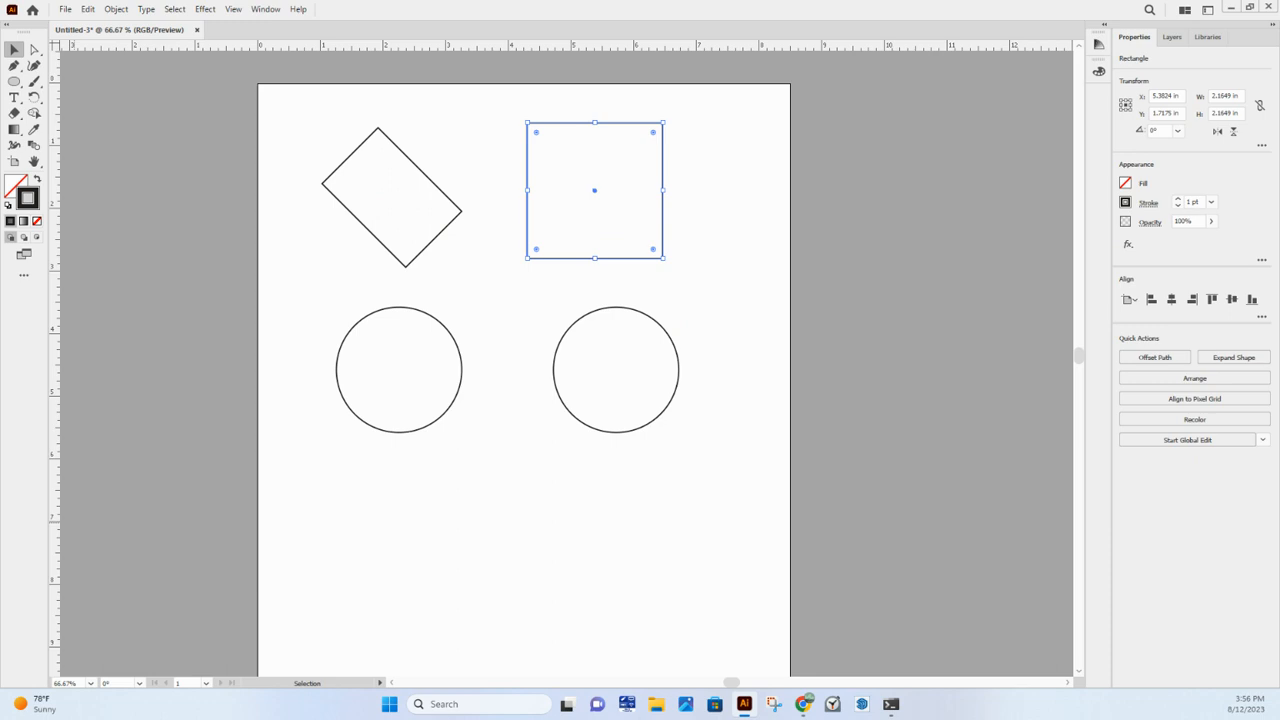
pyautogui.click(142, 287)
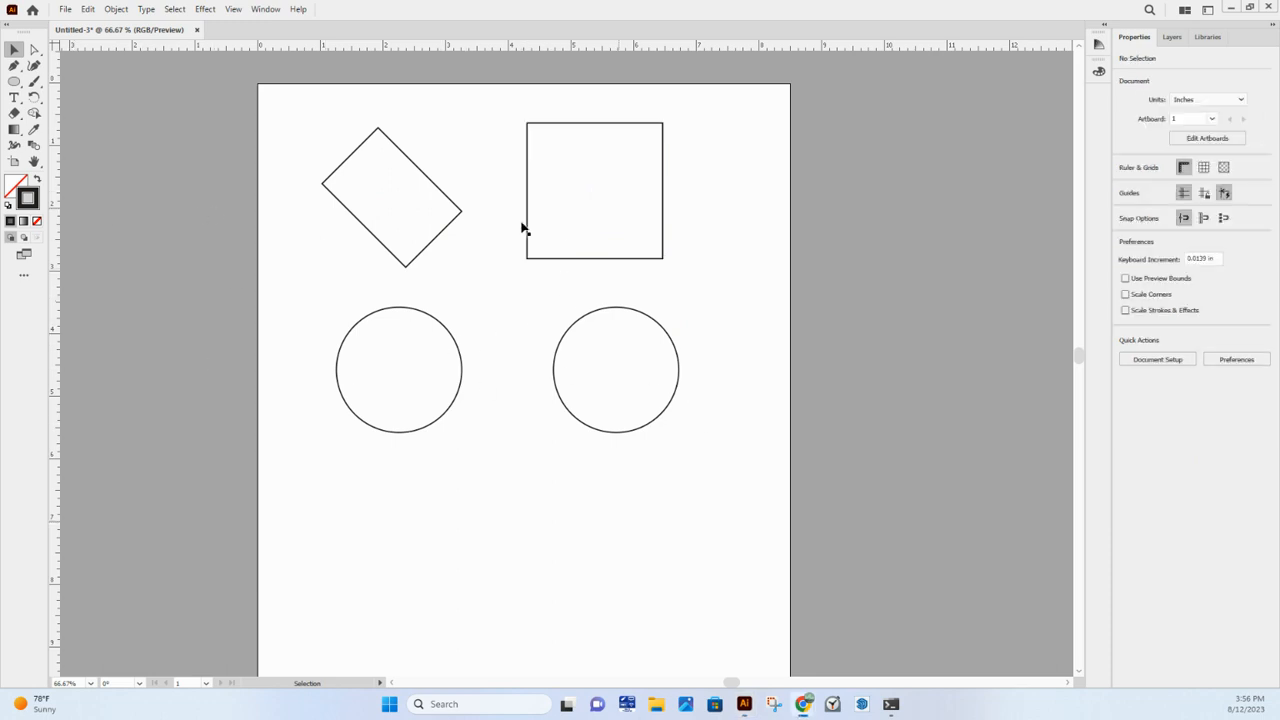
# - Squash the right circle into a flat ellipse about 2.53 in wide and 0.66 in high and deselect it
pyautogui.click(626, 318)
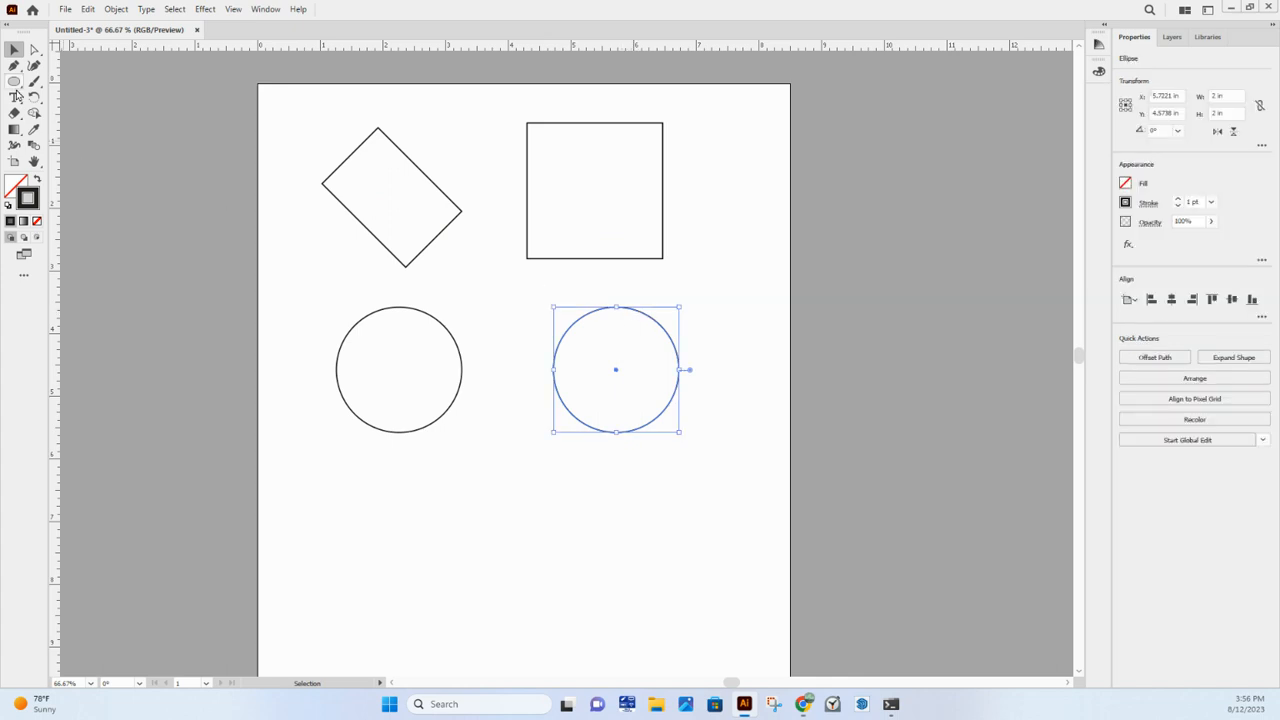
pyautogui.moveTo(616, 307); pyautogui.dragTo(616, 370)
pyautogui.moveTo(679, 401); pyautogui.dragTo(643, 333)
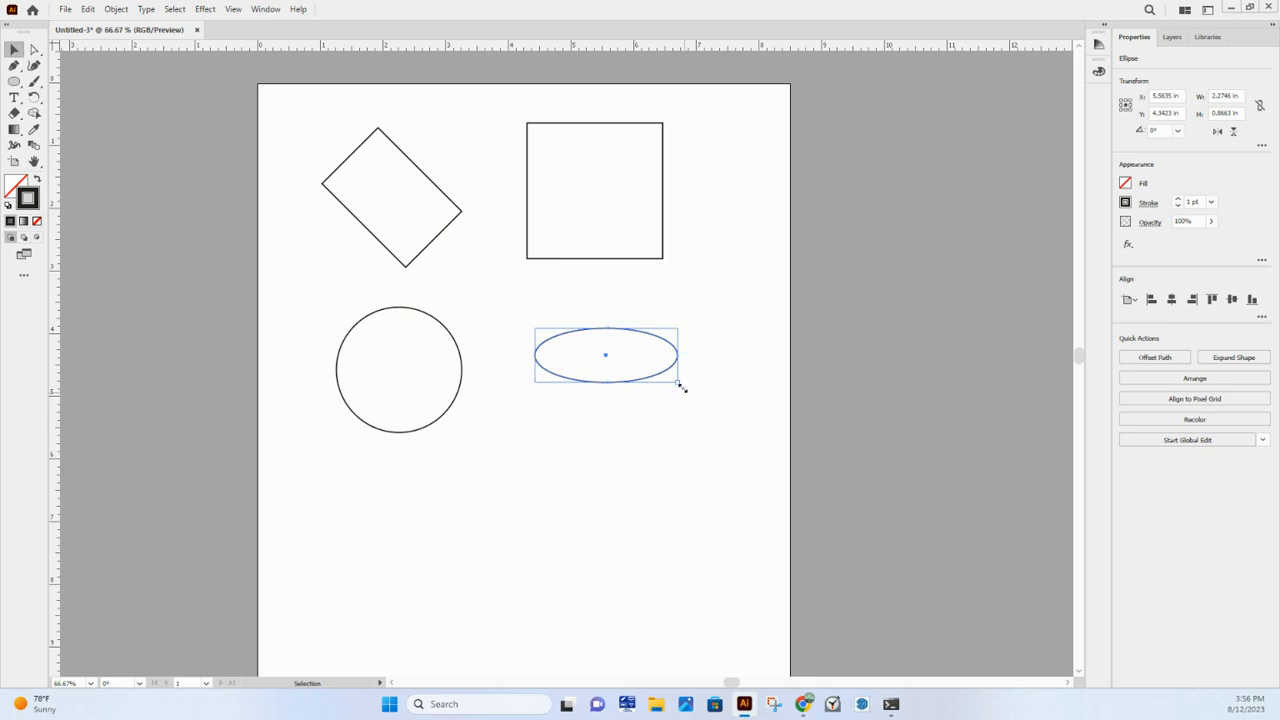
pyautogui.moveTo(680, 386)
pyautogui.mouseDown()
pyautogui.moveTo(911, 563)
pyautogui.moveTo(877, 371)
pyautogui.moveTo(677, 471)
pyautogui.moveTo(669, 375)
pyautogui.moveTo(692, 370)
pyautogui.mouseUp()
pyautogui.click(606, 434)
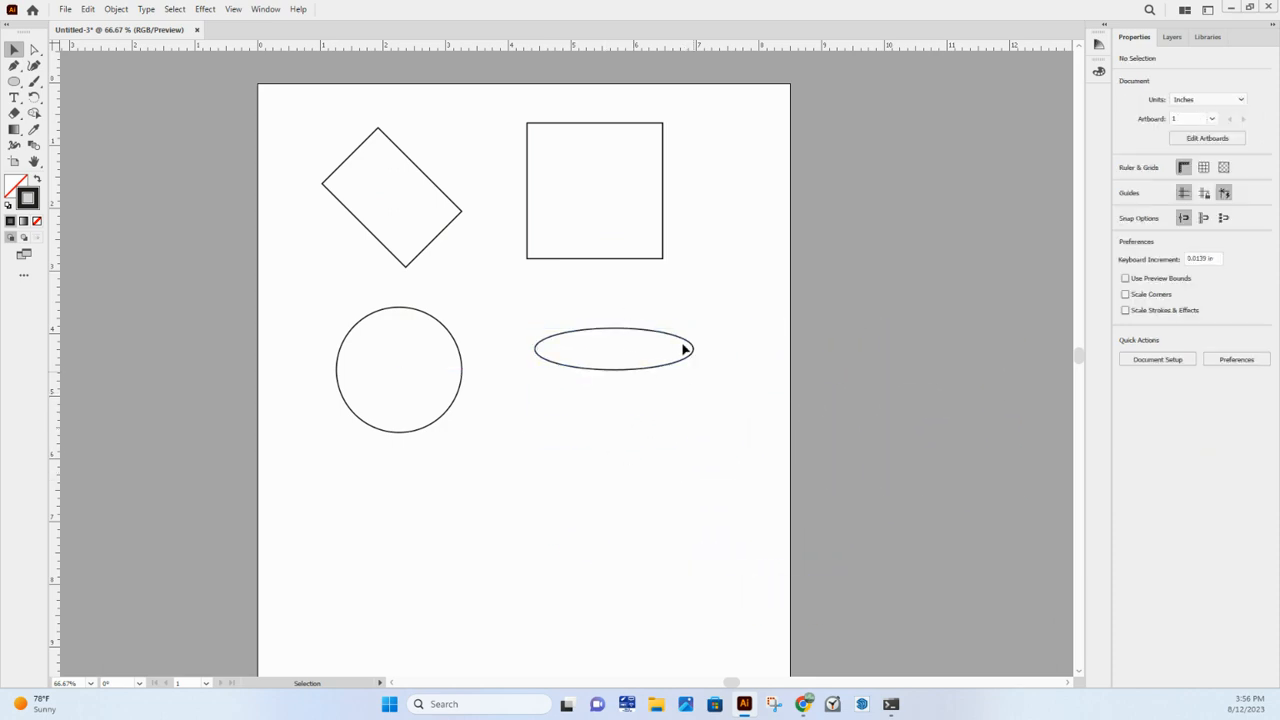
# - Try enlarging the flat ellipse to about 7.89 by 2.07 in and moving it below the circle, and undo both changes
pyautogui.press('a')
pyautogui.click(697, 362)
pyautogui.moveTo(694, 369); pyautogui.dragTo(1030, 460)
pyautogui.moveTo(896, 459); pyautogui.dragTo(634, 566)
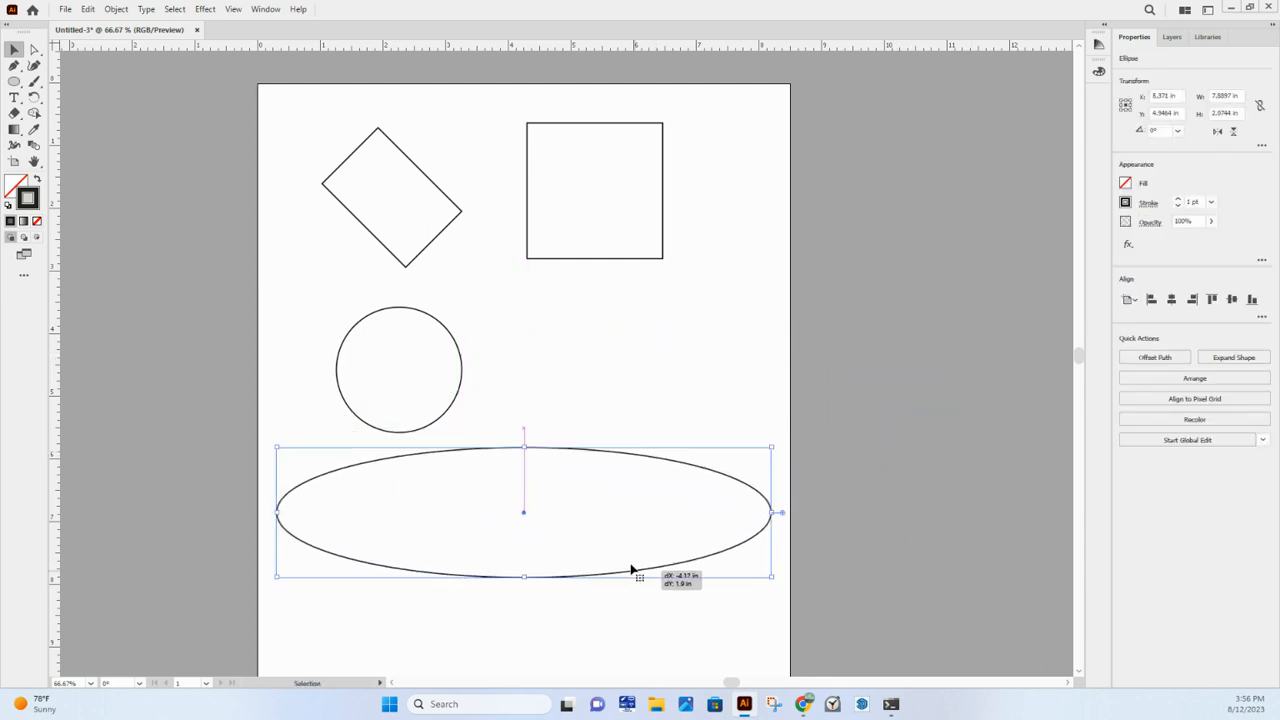
pyautogui.hotkey('ctrl', 'z')
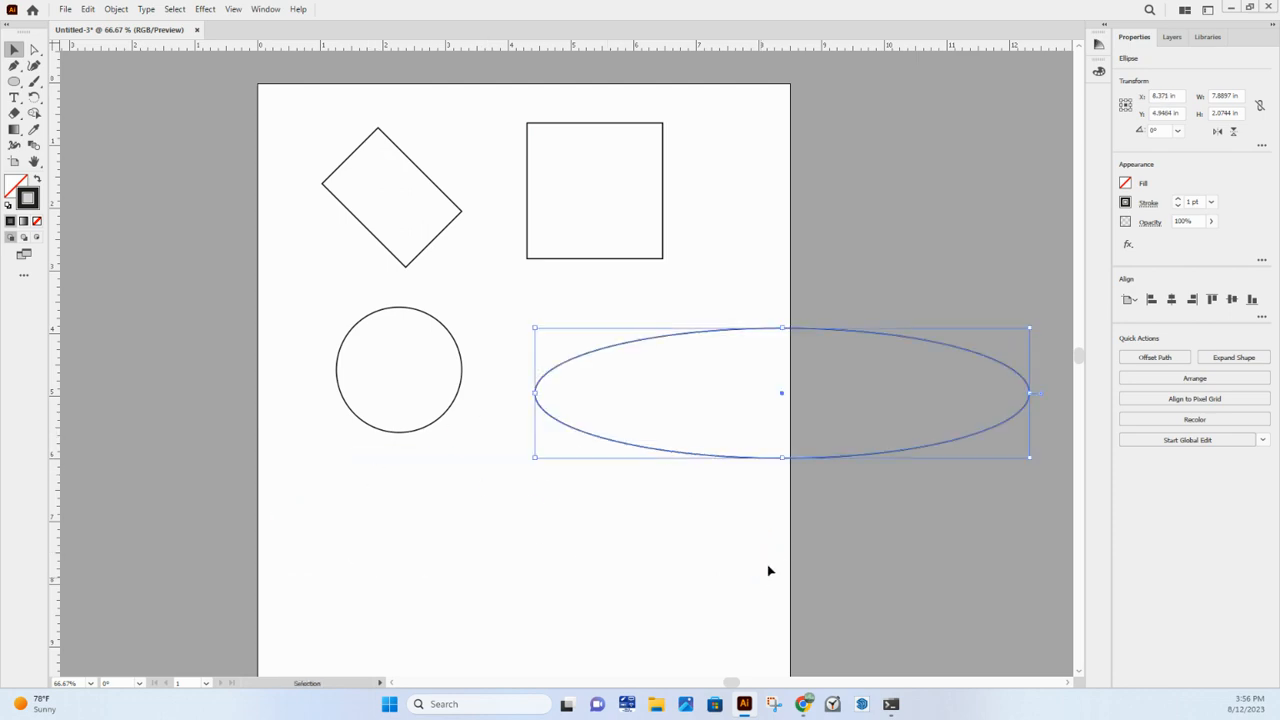
pyautogui.hotkey('ctrl', 'z')
pyautogui.click(419, 228)
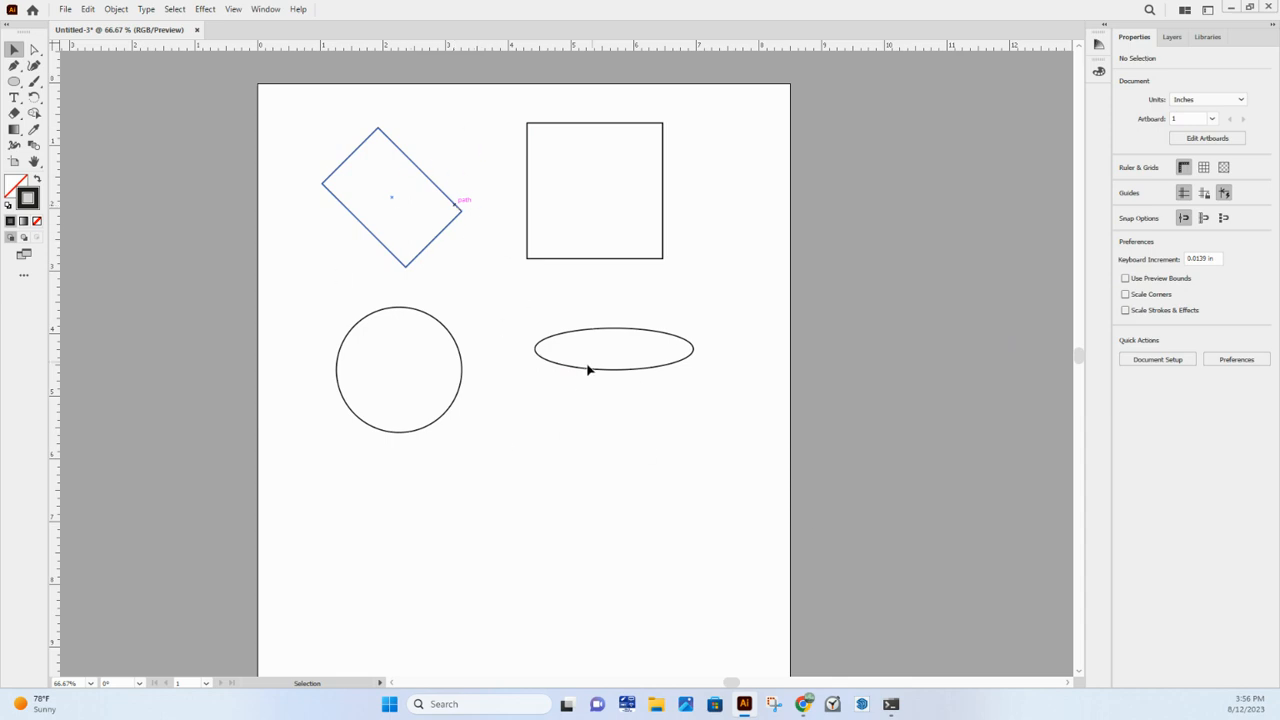
# - Delete the flat ellipse, the circle and the tilted rectangle, keeping only the square
pyautogui.click(651, 371)
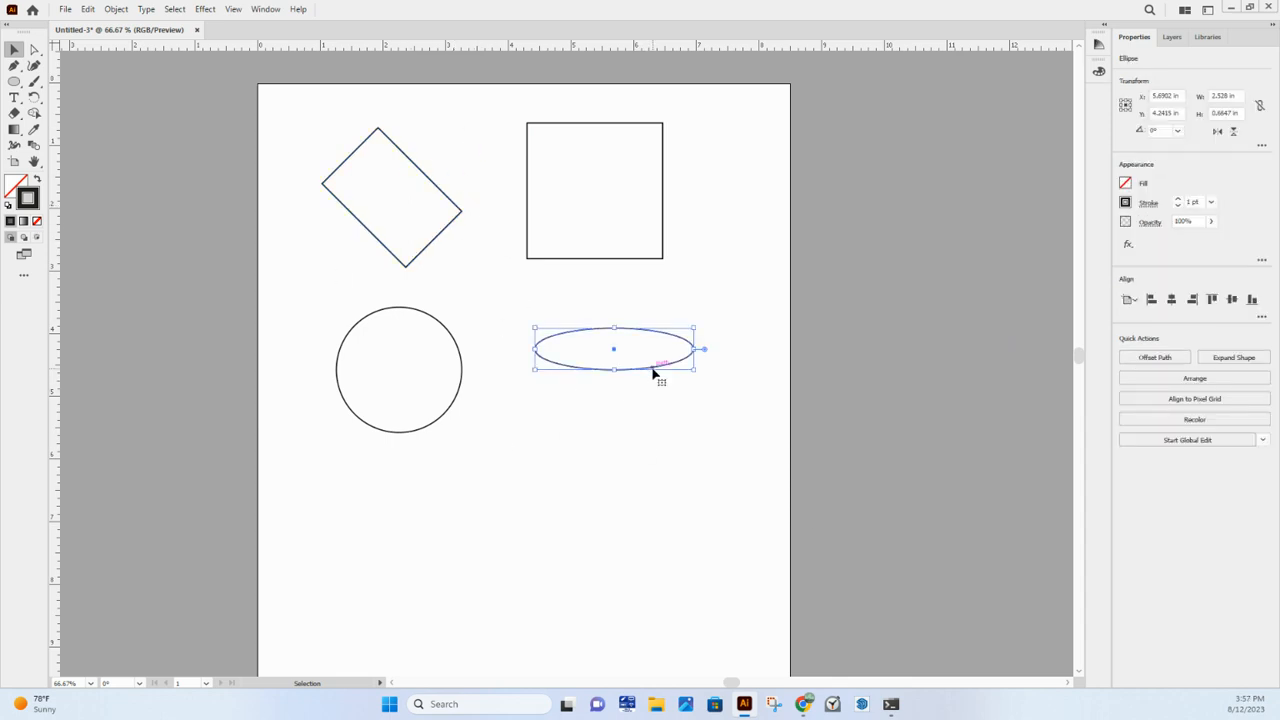
pyautogui.press('Delete')
pyautogui.click(463, 364)
pyautogui.press('Delete')
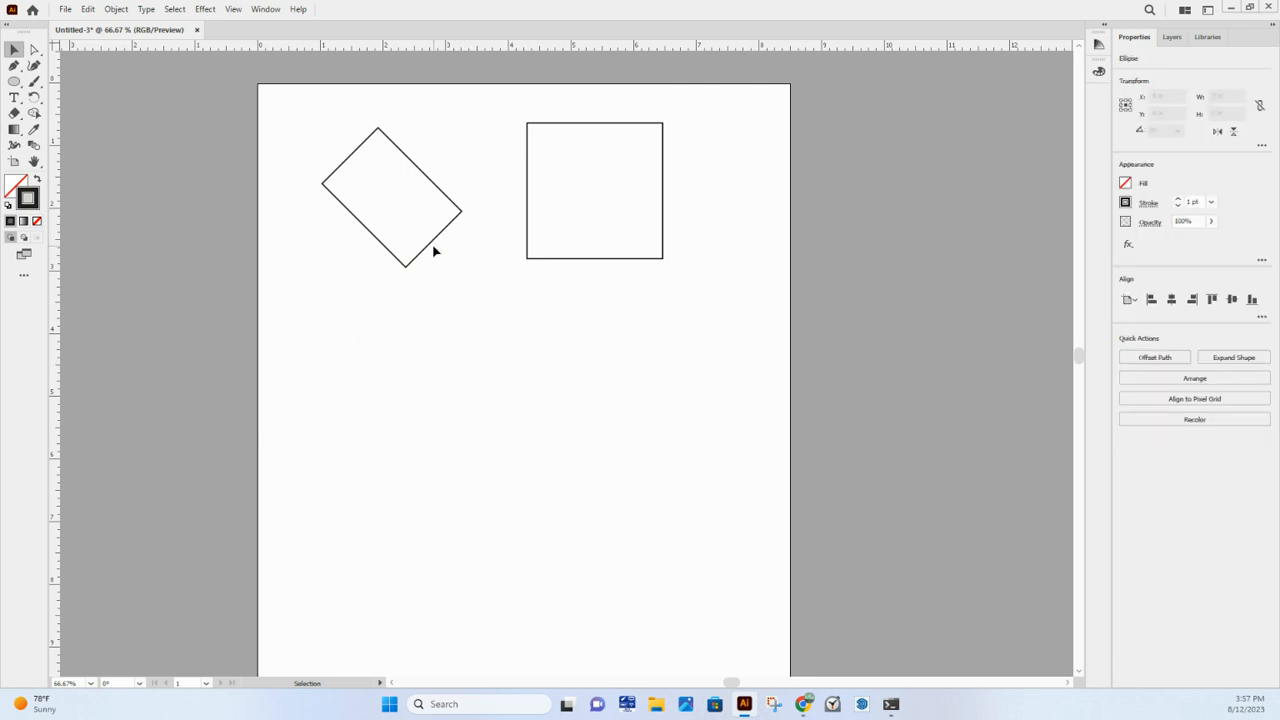
pyautogui.click(430, 250)
pyautogui.press('Delete')
# - Move the square toward the artboard's upper centre, at about X 4.01 in, Y 2.96 in, and deselect it
pyautogui.moveTo(628, 260); pyautogui.dragTo(543, 340)
pyautogui.click(408, 195)
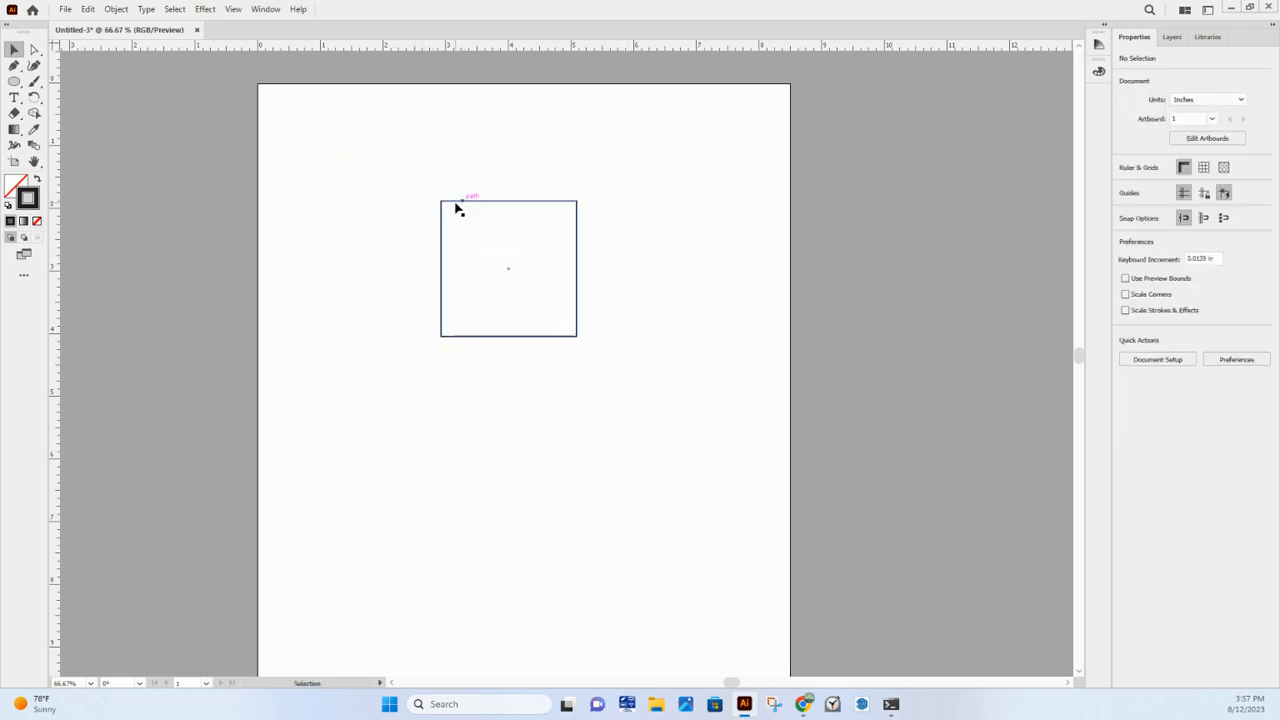
pyautogui.click(458, 201)
pyautogui.click(393, 362)
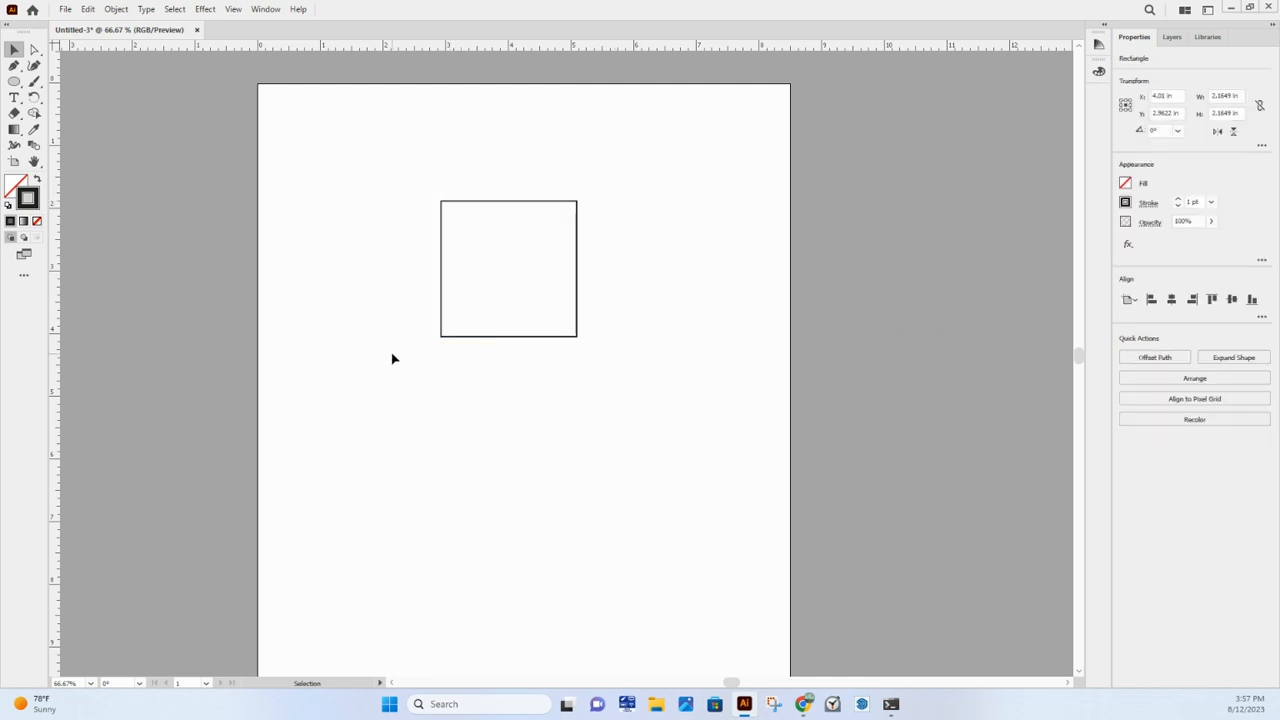
pyautogui.click(484, 201)
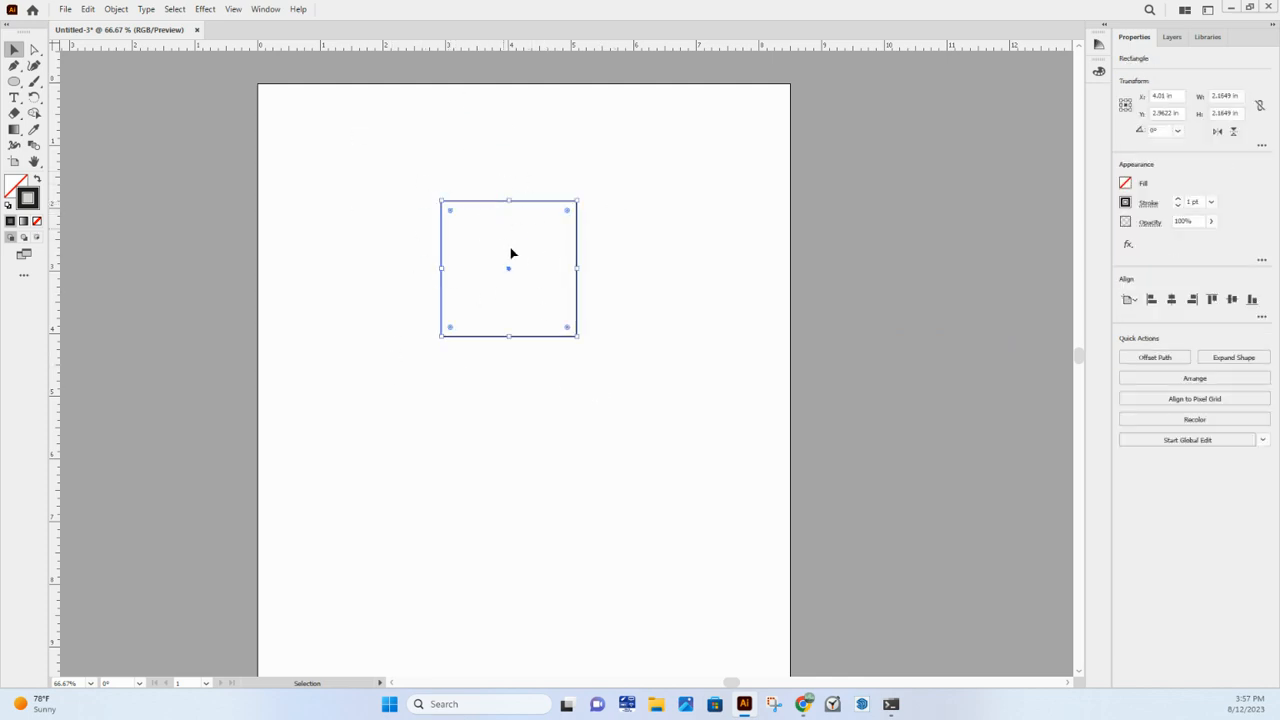
pyautogui.click(688, 255)
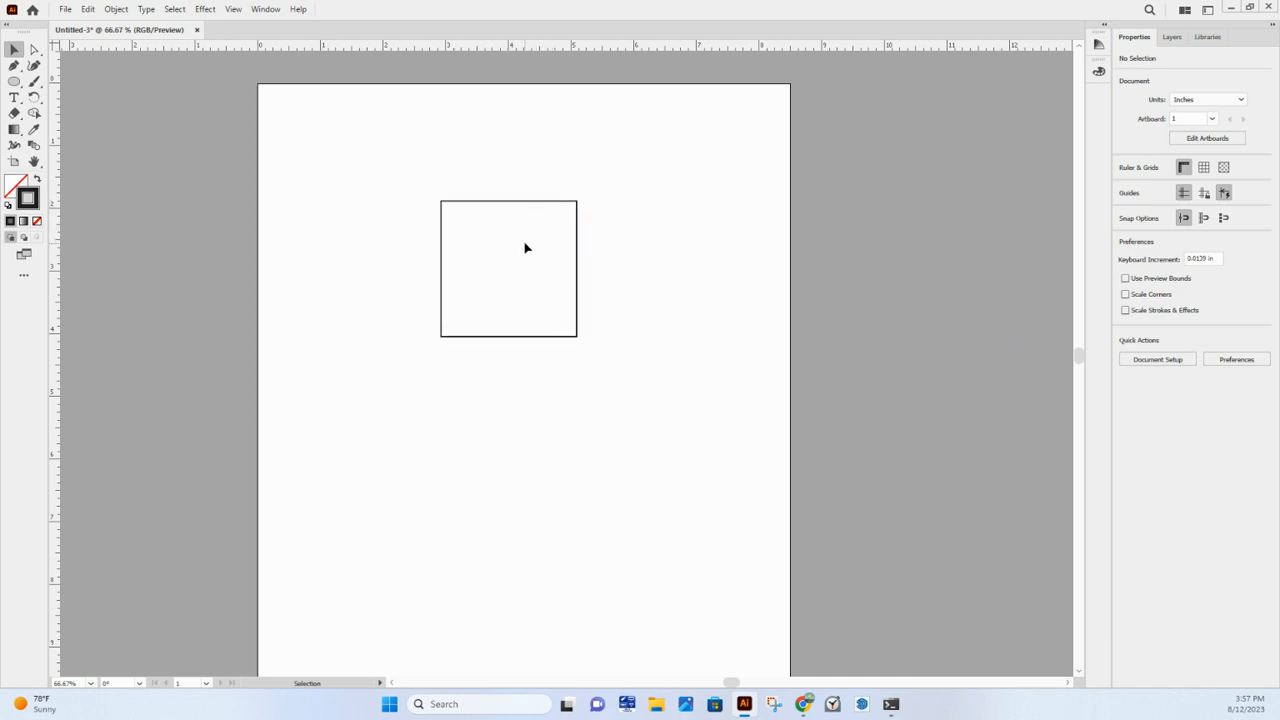
# - Swap the square's fill and stroke so it has a black fill and no stroke, and deselect it
pyautogui.click(558, 207)
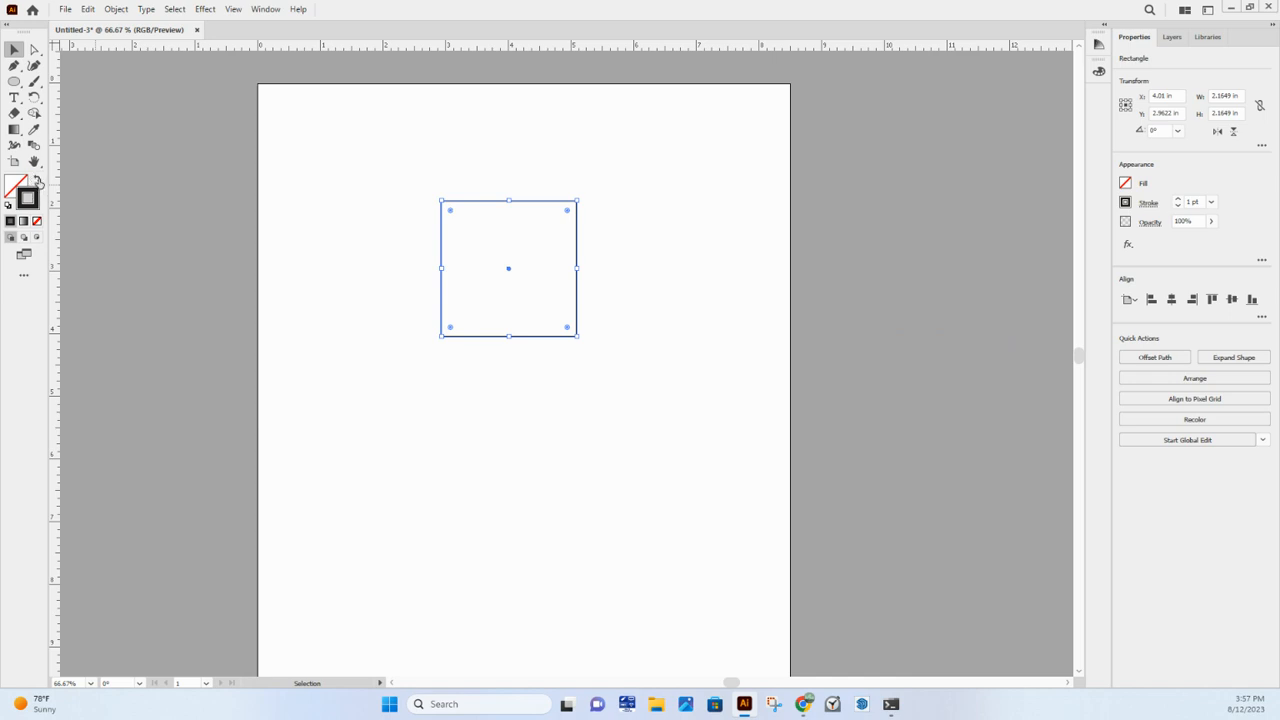
pyautogui.click(37, 181)
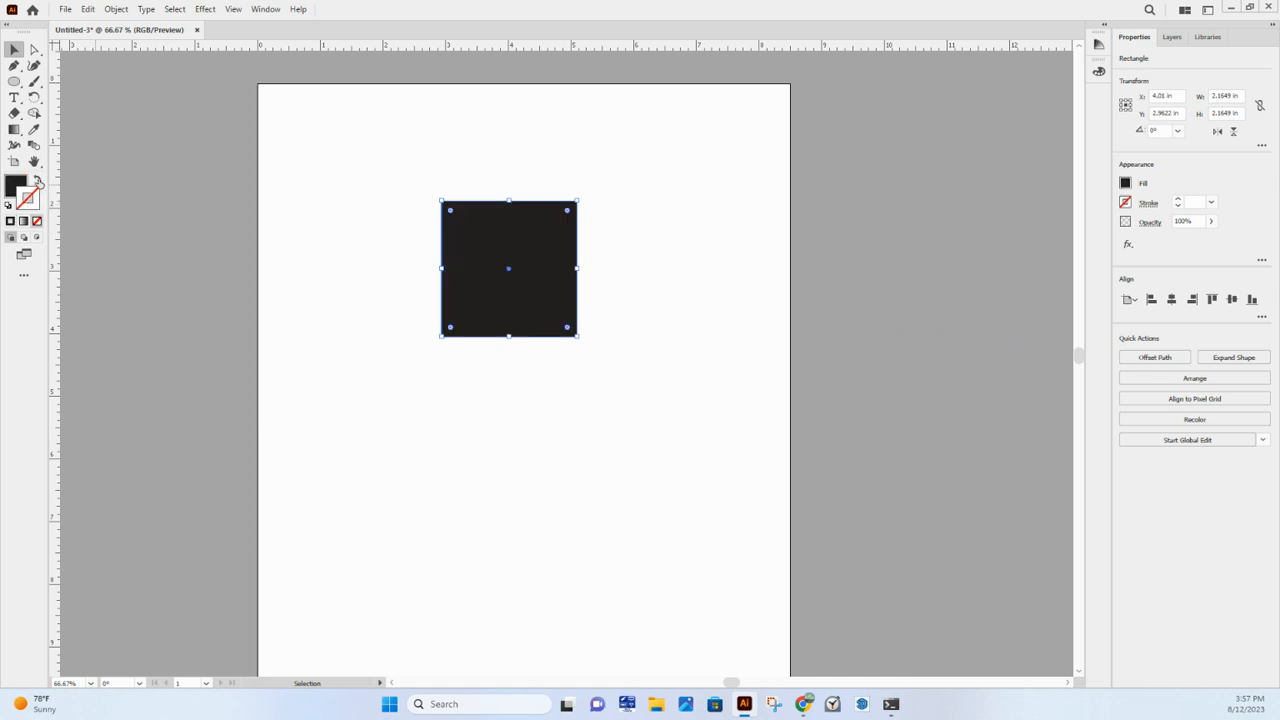
pyautogui.click(389, 264)
# - Move the black square by its filled area to about X 3.74 in, Y 2.47 in and deselect it
pyautogui.moveTo(563, 283); pyautogui.dragTo(528, 223)
pyautogui.moveTo(445, 227); pyautogui.dragTo(464, 256)
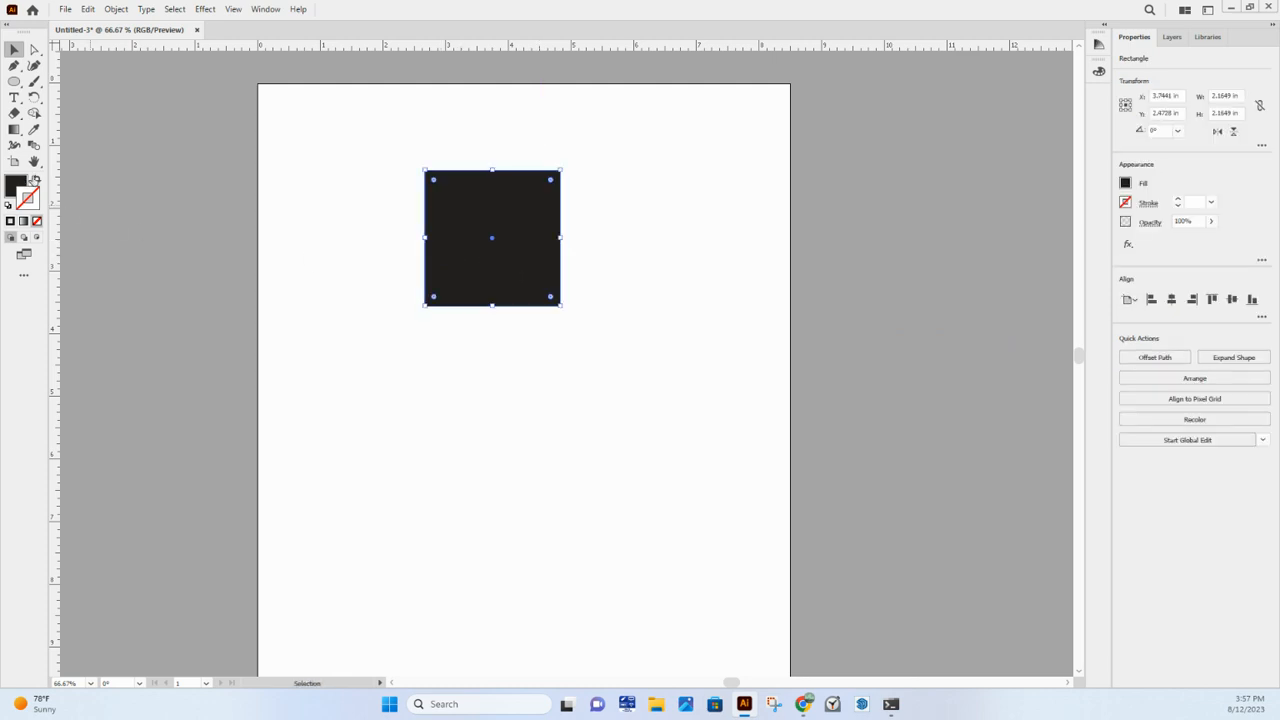
pyautogui.click(386, 184)
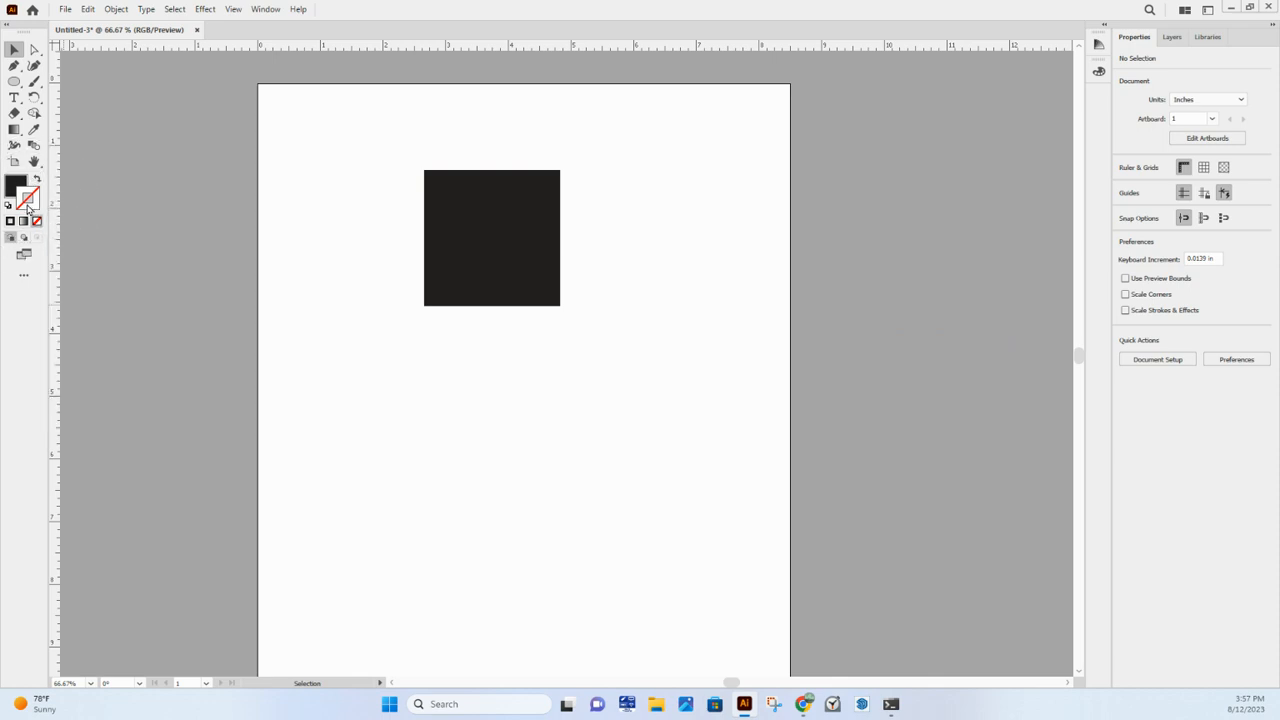
# - Set the stroke color to pure red (FF0000) with no object selected
pyautogui.doubleClick(28, 201)
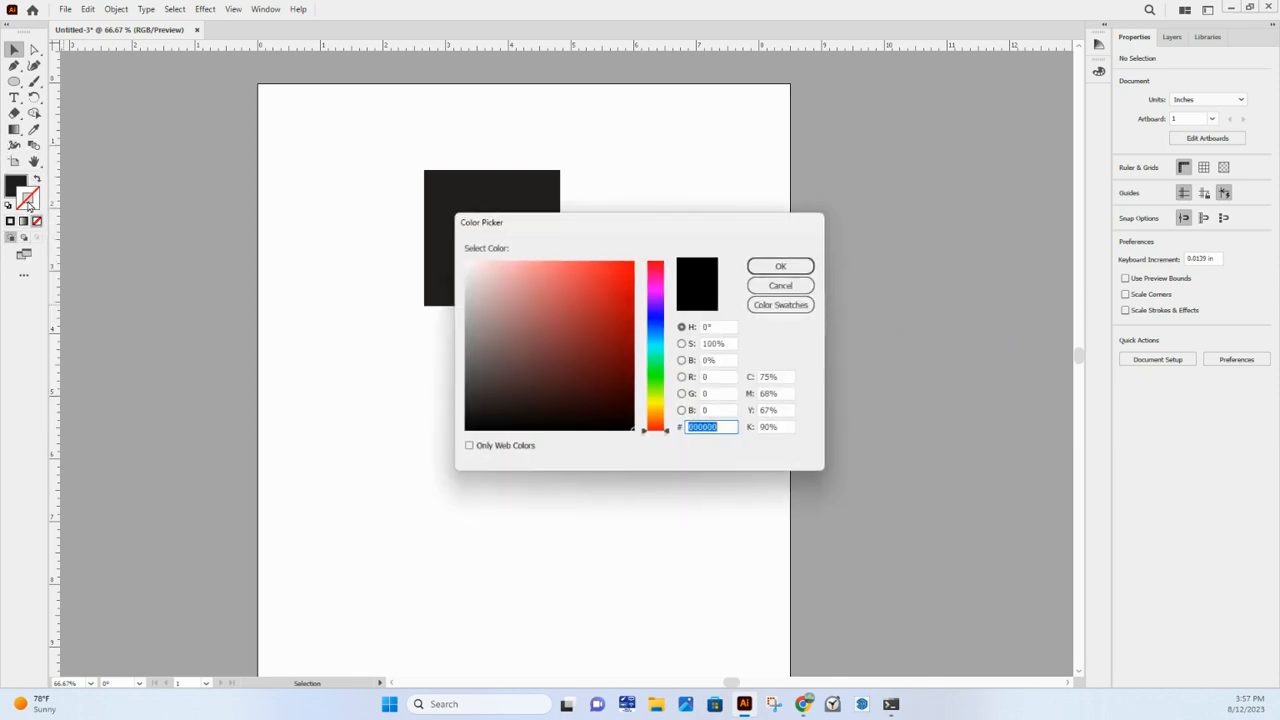
pyautogui.moveTo(532, 223); pyautogui.dragTo(673, 192)
pyautogui.moveTo(720, 309); pyautogui.dragTo(812, 222)
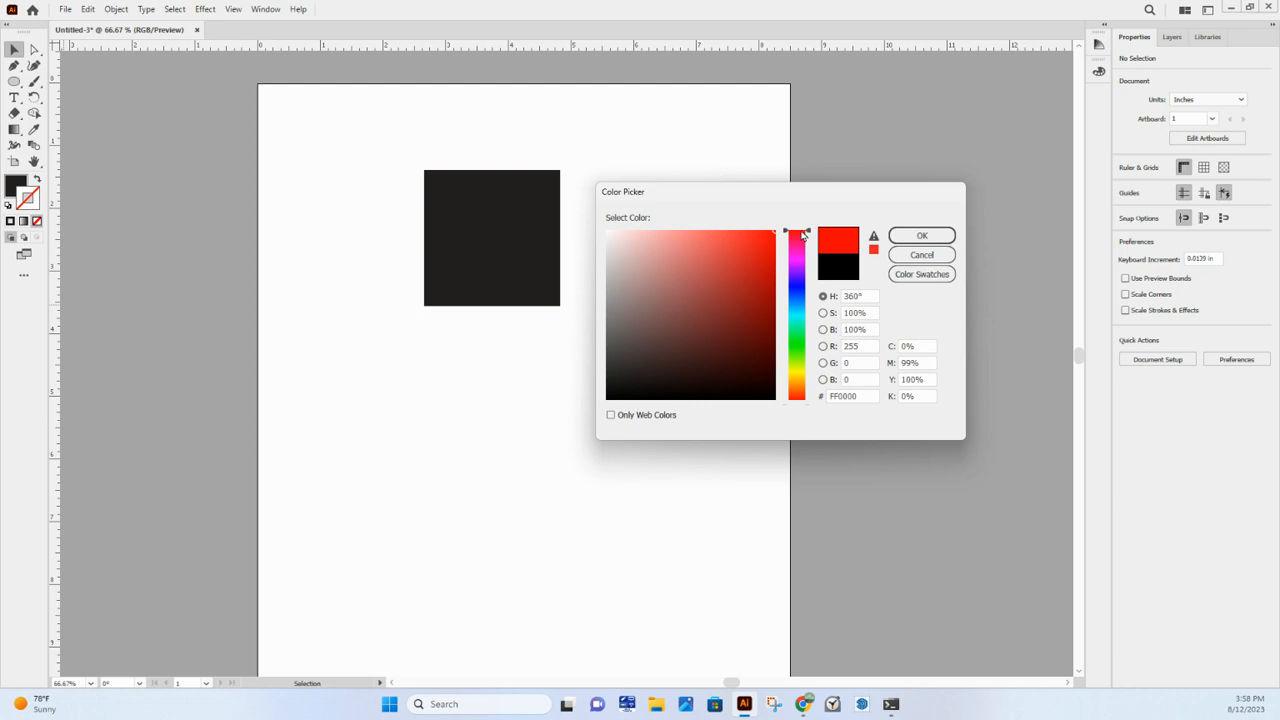
pyautogui.click(921, 234)
# - Select the black square, set its stroke color to pure red (FF0000), and deselect it
pyautogui.click(442, 186)
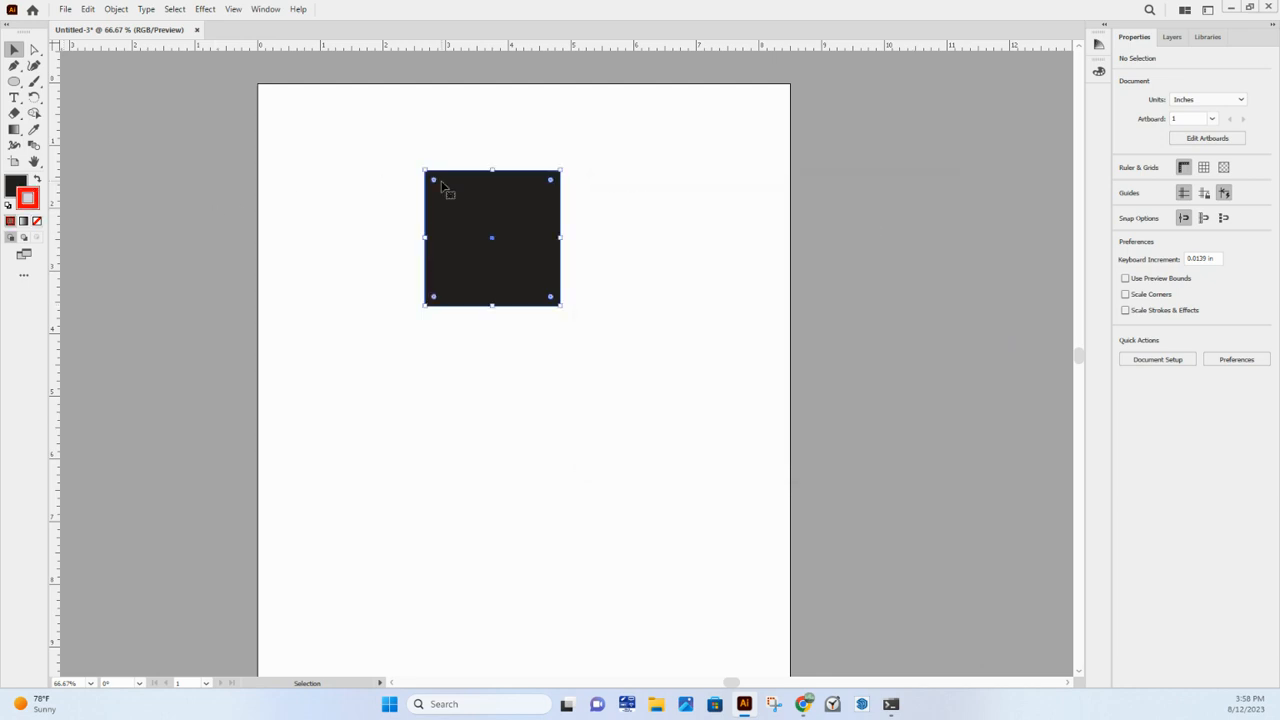
pyautogui.doubleClick(38, 192)
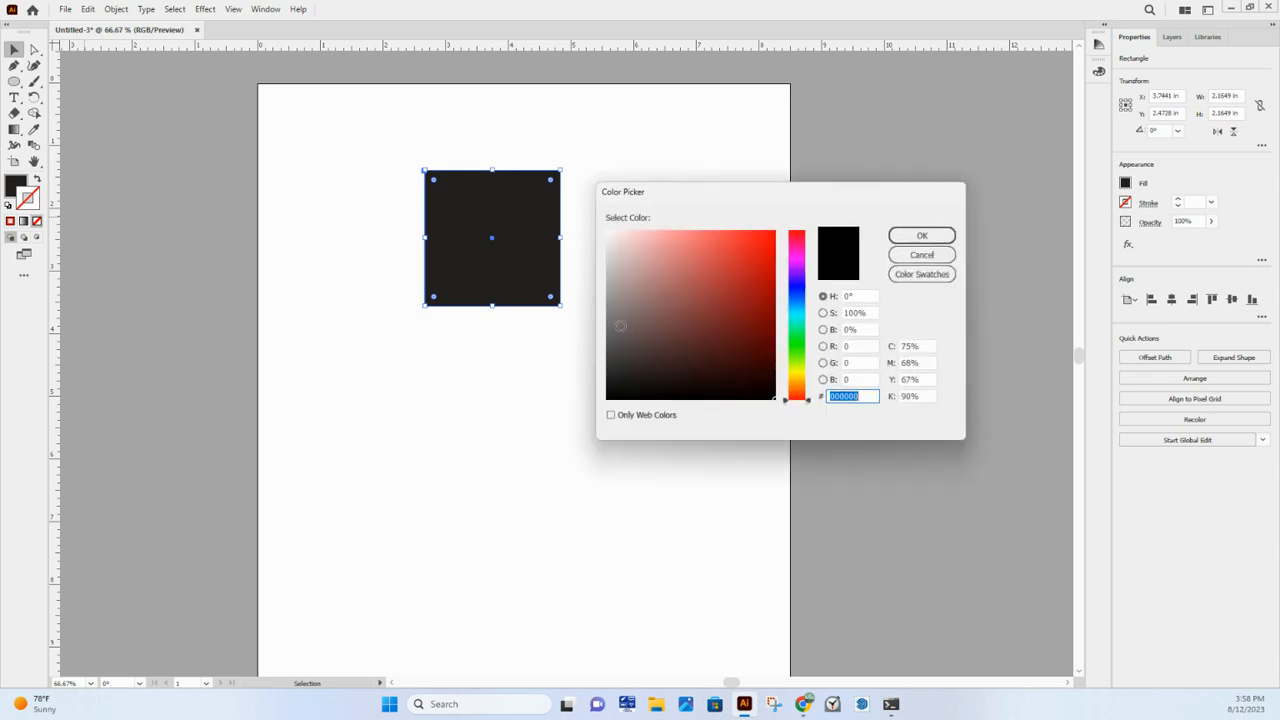
pyautogui.click(773, 231)
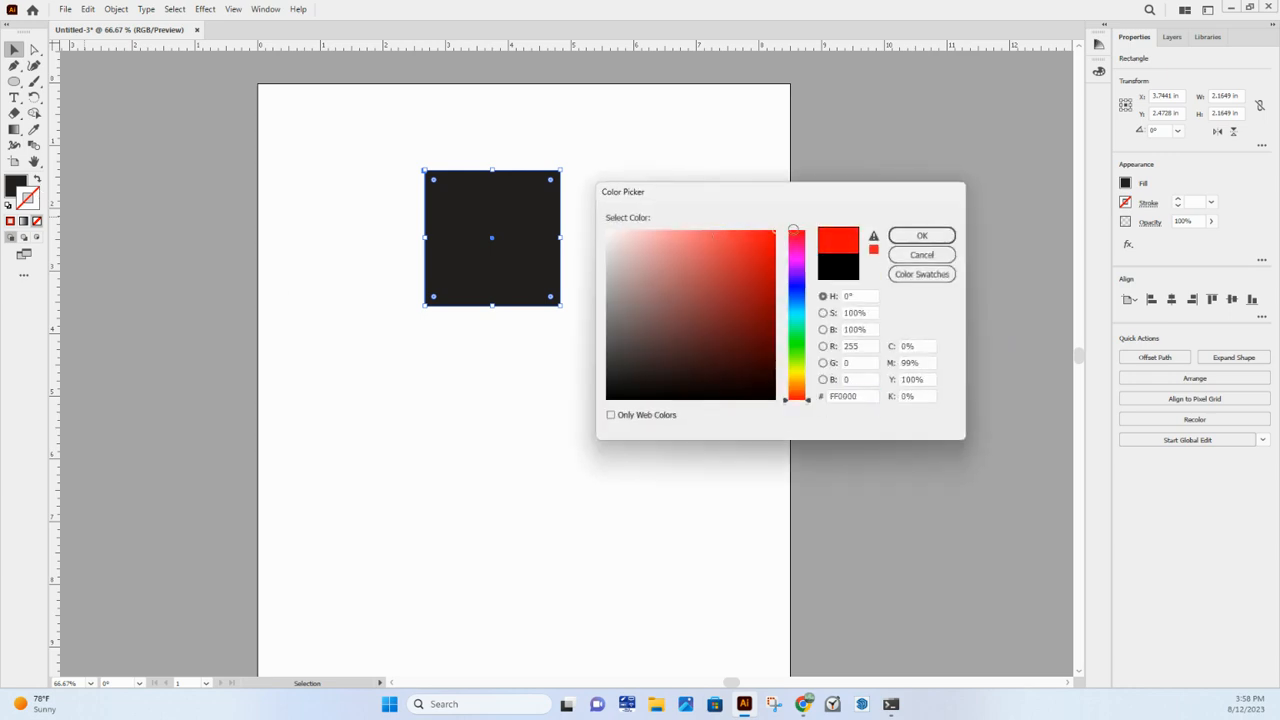
pyautogui.click(922, 237)
pyautogui.click(843, 237)
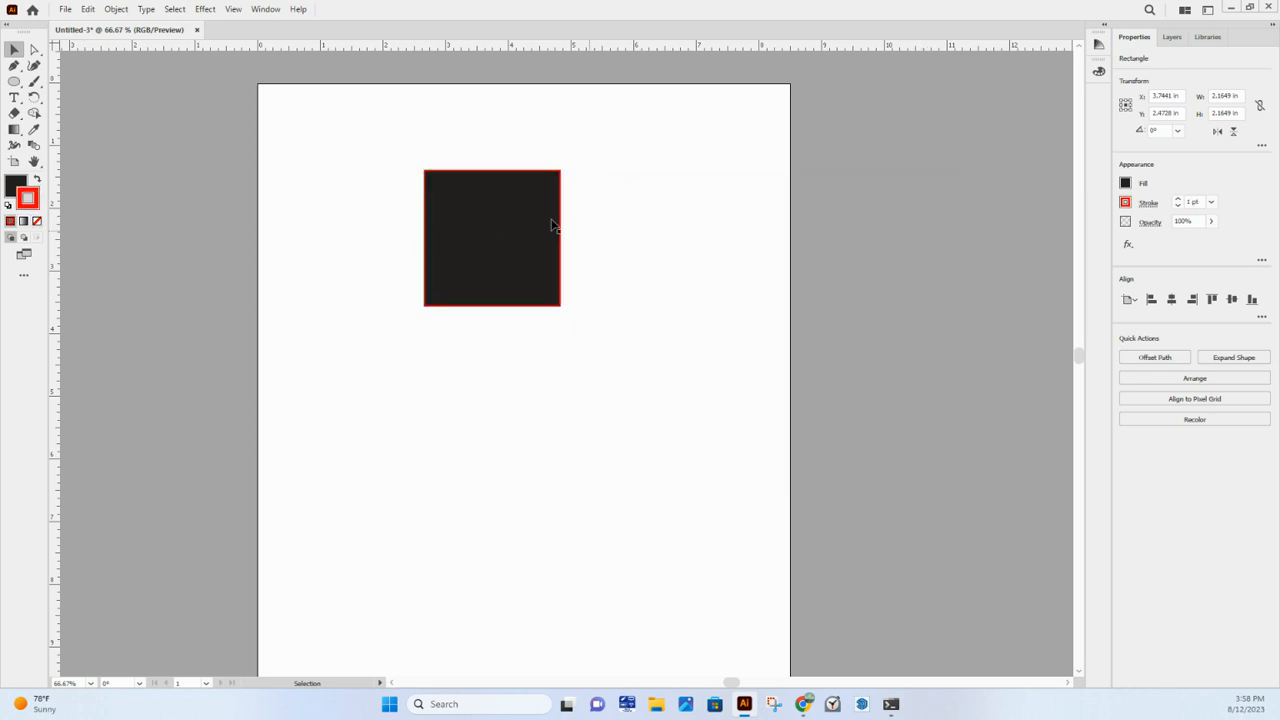
# - Move the red-outlined black square to the artboard's upper-left area, centred at about X 1.61 in, Y 1.59 in
pyautogui.scroll(3, 531, 201)
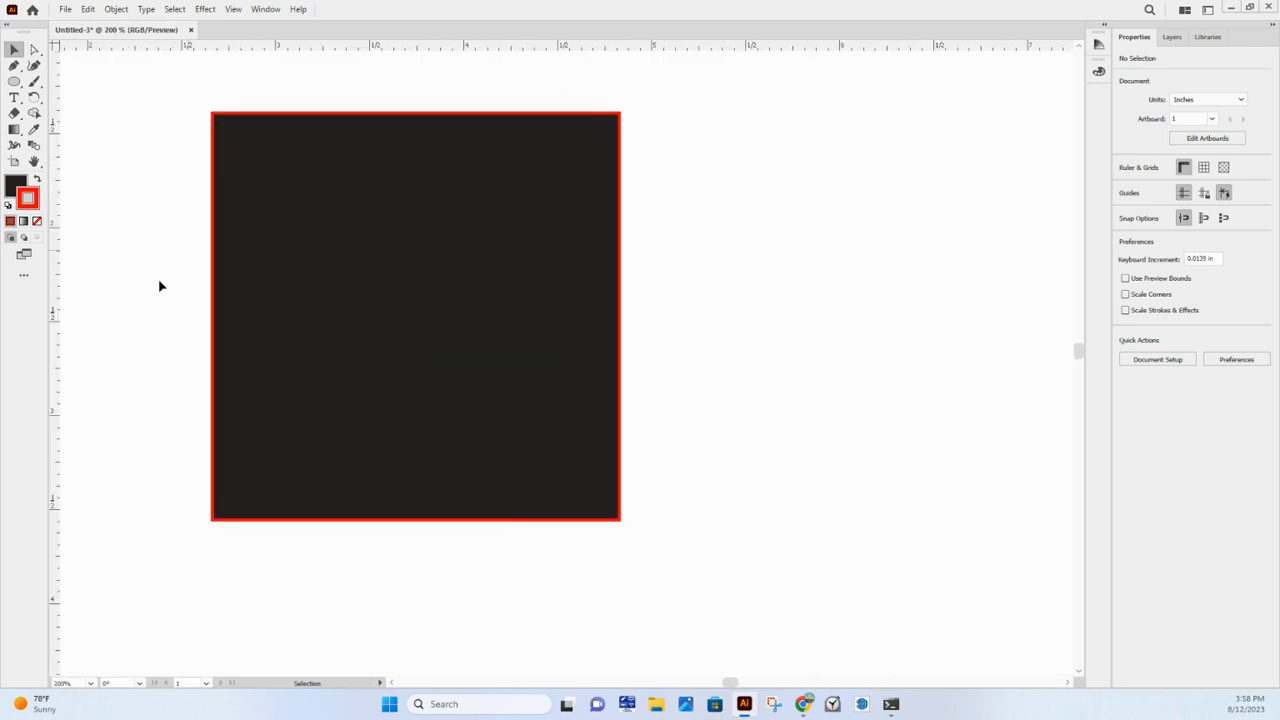
pyautogui.scroll(-2, 428, 488)
pyautogui.moveTo(285, 371); pyautogui.dragTo(406, 231)
pyautogui.scroll(-1, 374, 297)
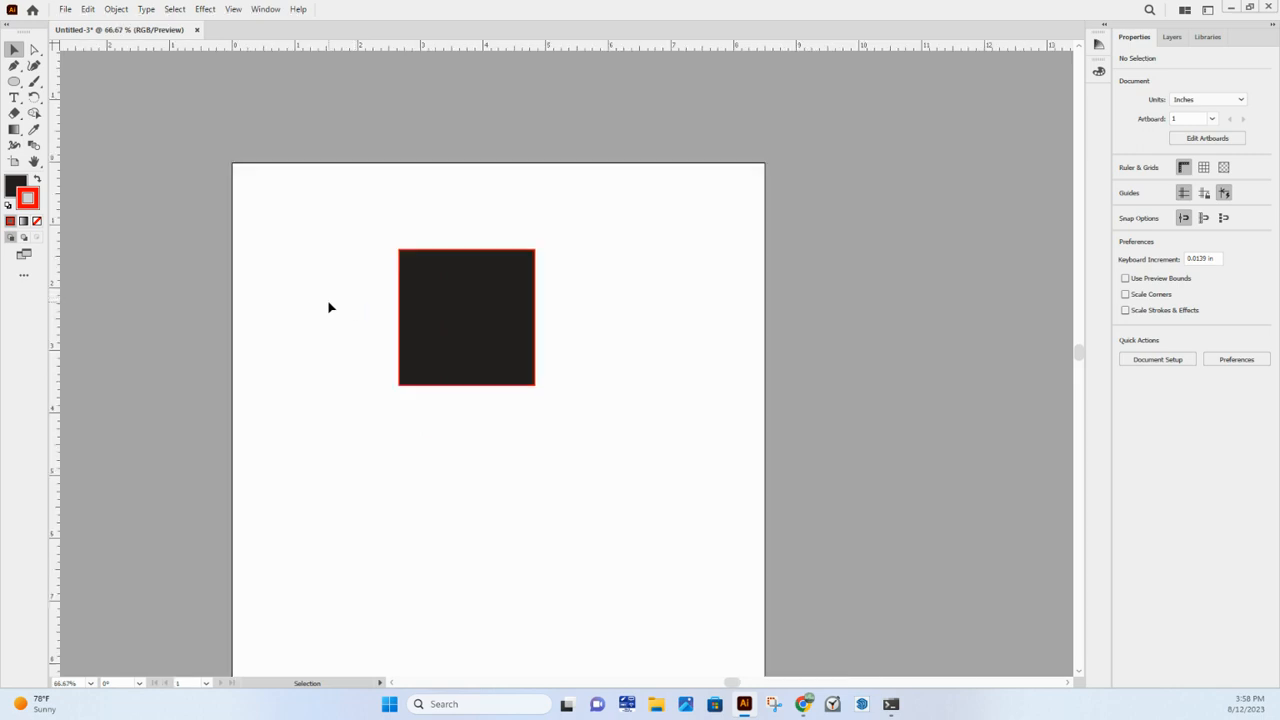
pyautogui.scroll(-1, 510, 360)
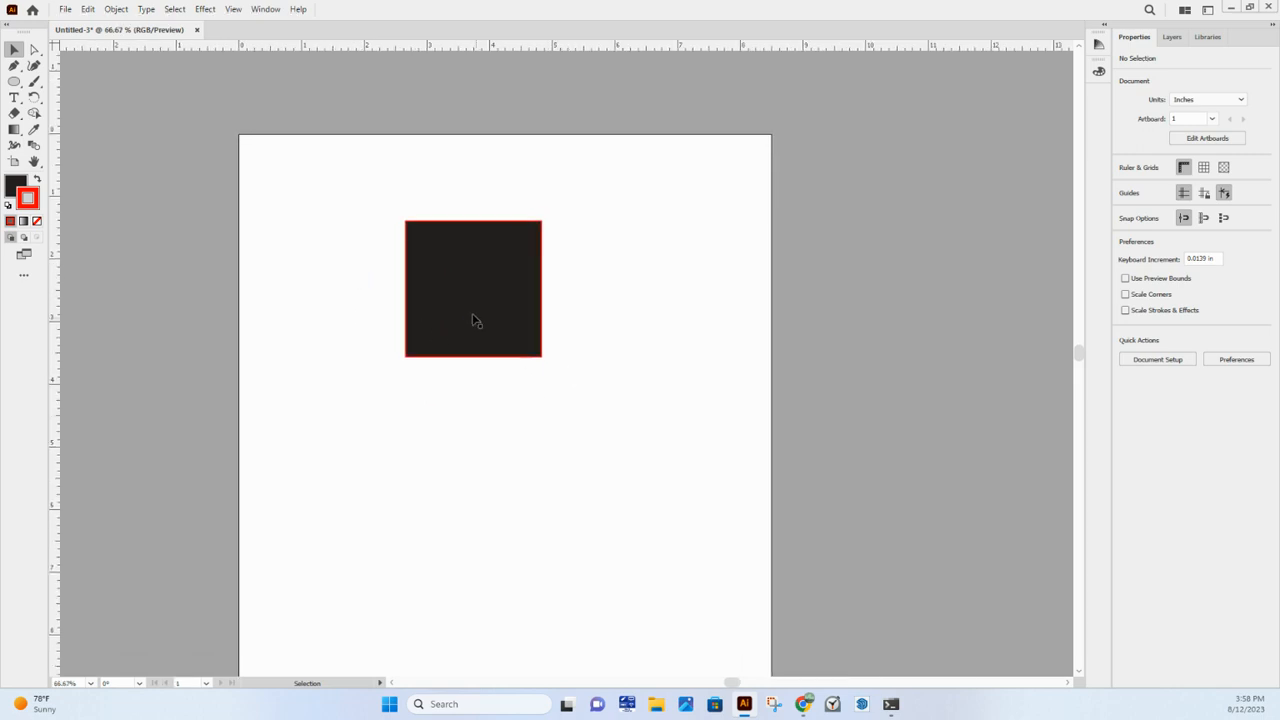
pyautogui.moveTo(474, 323); pyautogui.dragTo(372, 259)
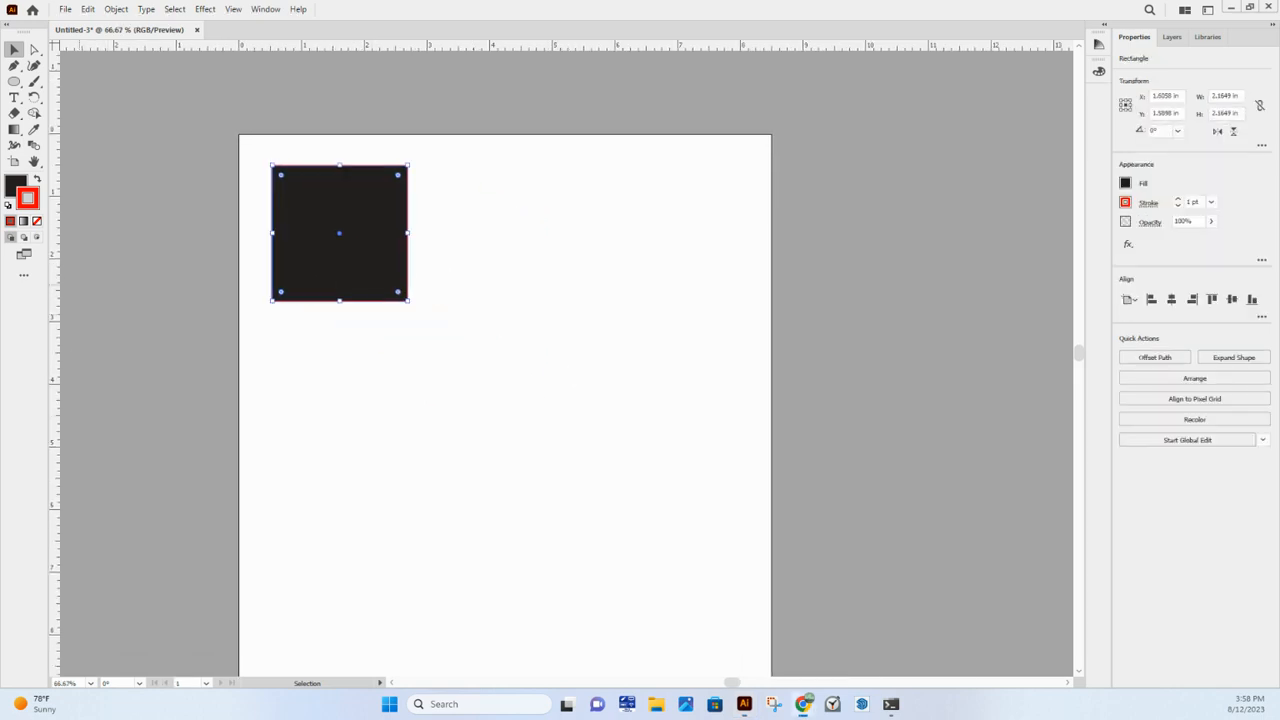
# - Choose the Paintbrush tool and reset the selected square to the default white fill and black stroke
pyautogui.click(41, 85)
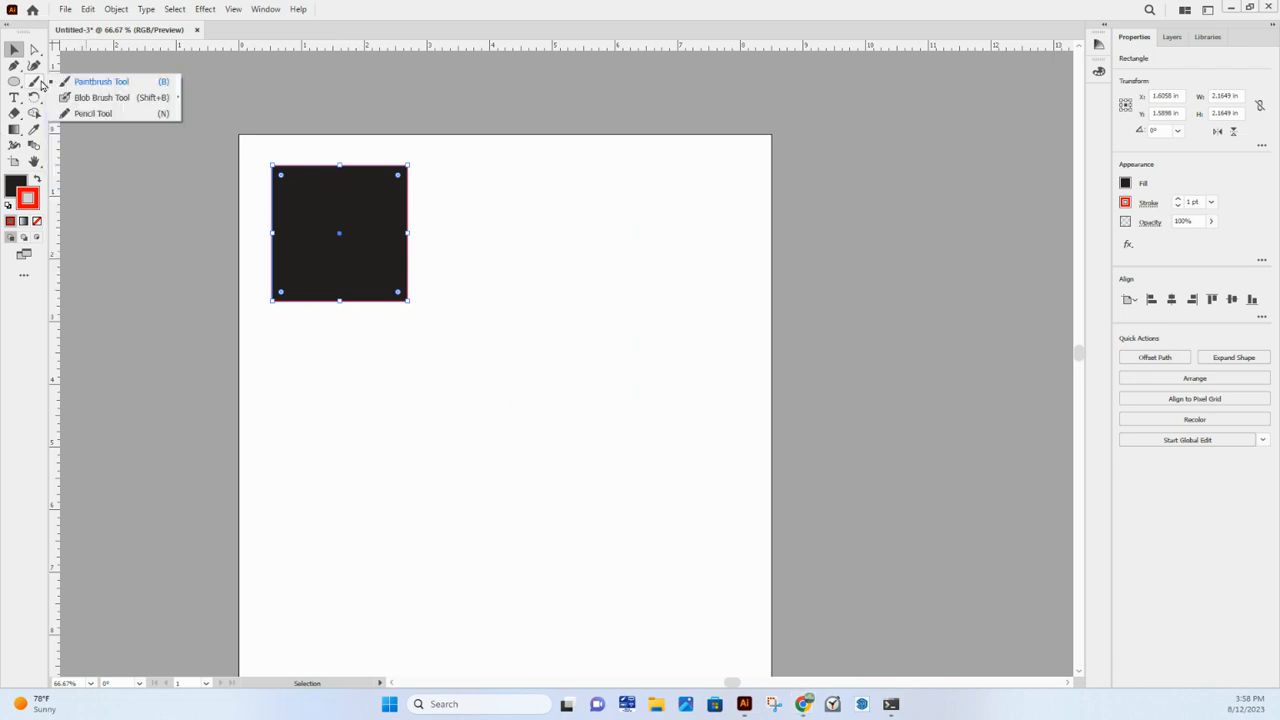
pyautogui.click(96, 81)
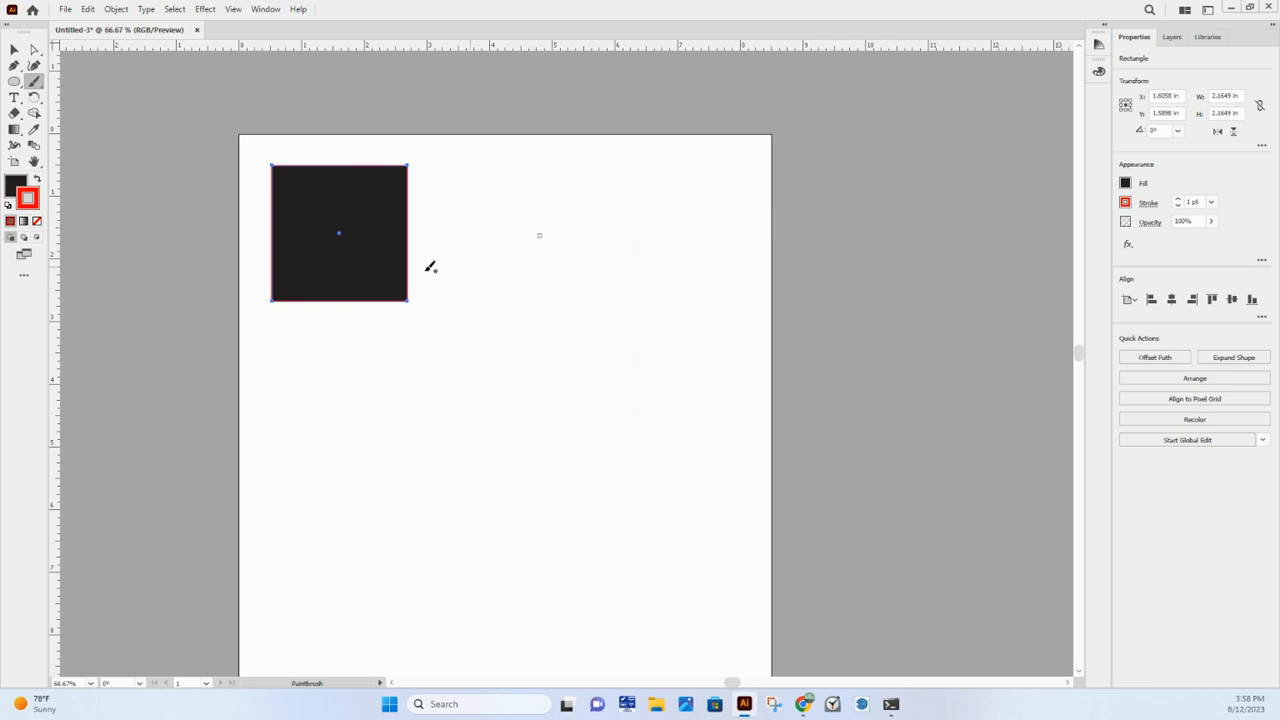
pyautogui.click(37, 181)
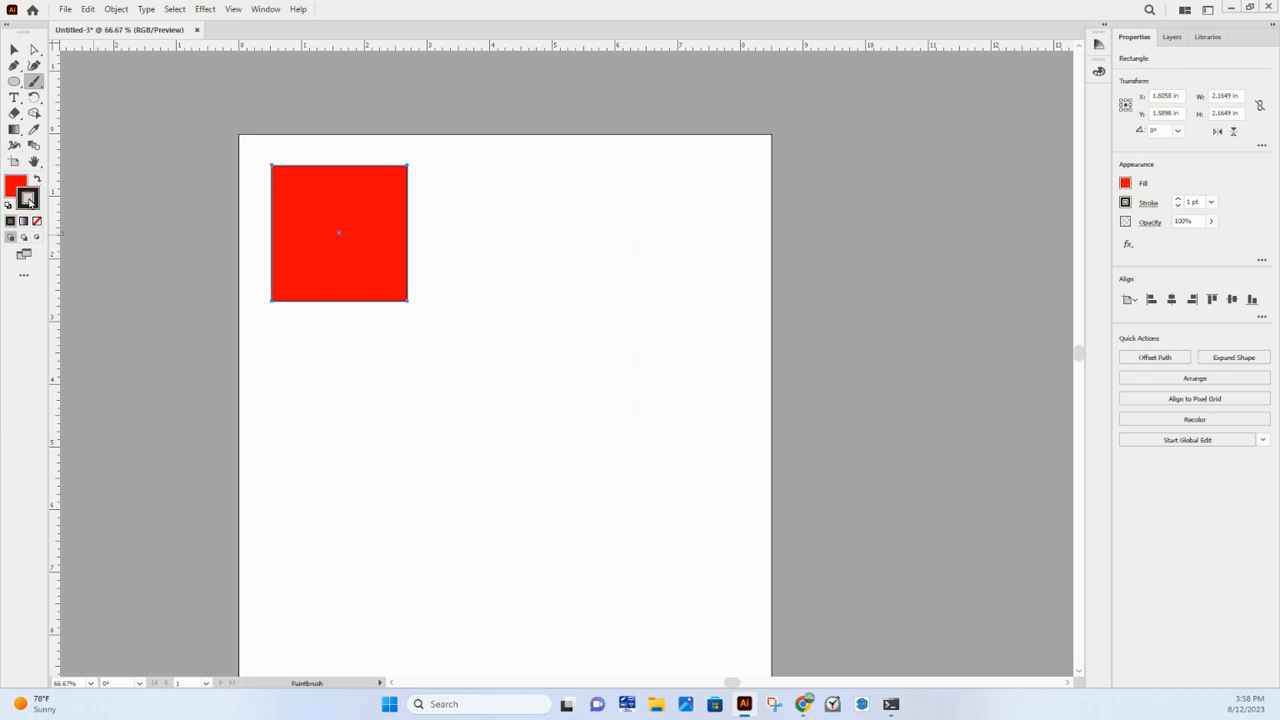
pyautogui.doubleClick(26, 191)
pyautogui.press('Return')
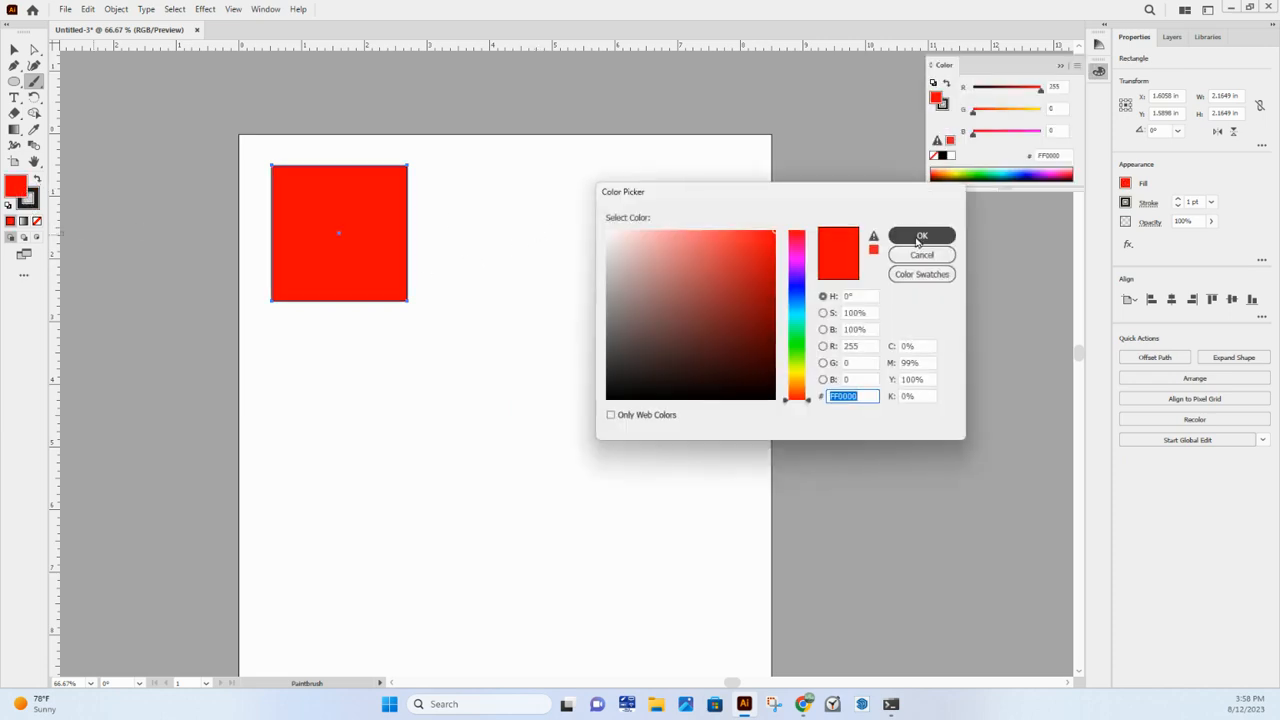
pyautogui.click(8, 205)
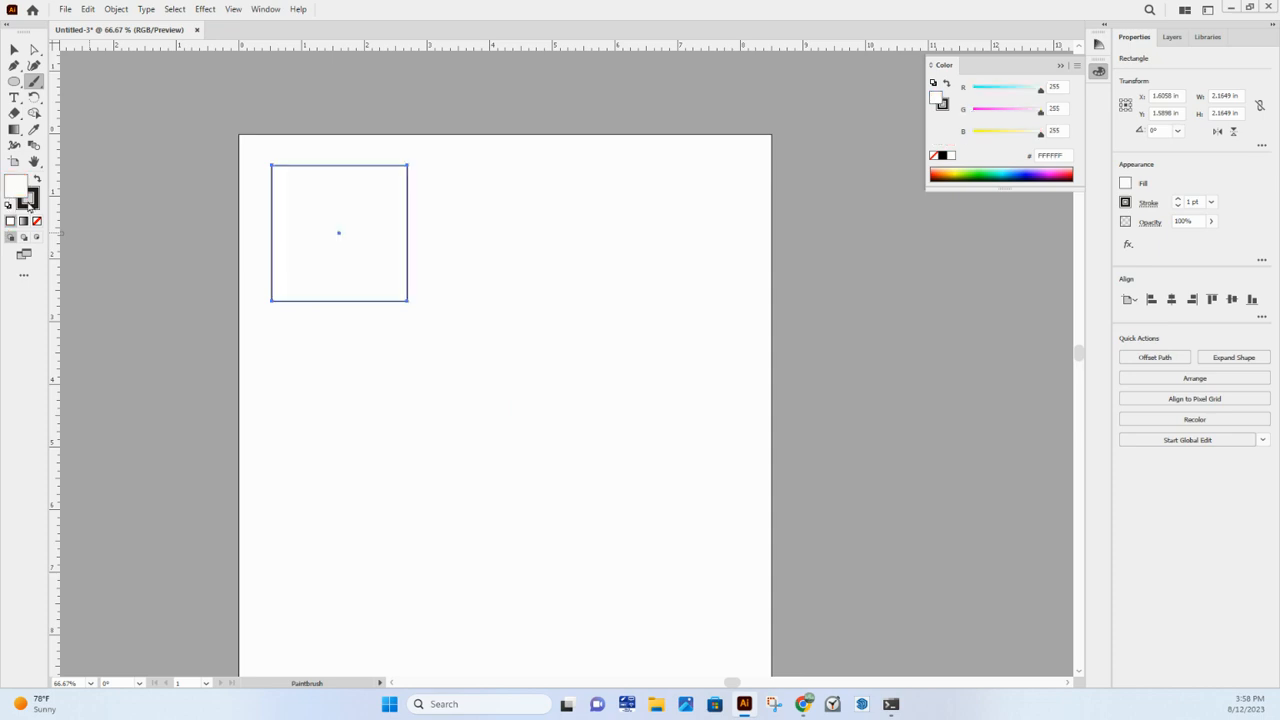
pyautogui.click(38, 182)
pyautogui.click(38, 182)
# - Paint a smiling face about 4.3 in wide beside the square with the 5 pt. Round brush: eyes, nose, mouth and head outline
pyautogui.keyDown('alt'); pyautogui.scroll(1, 540, 232); pyautogui.keyUp('alt')
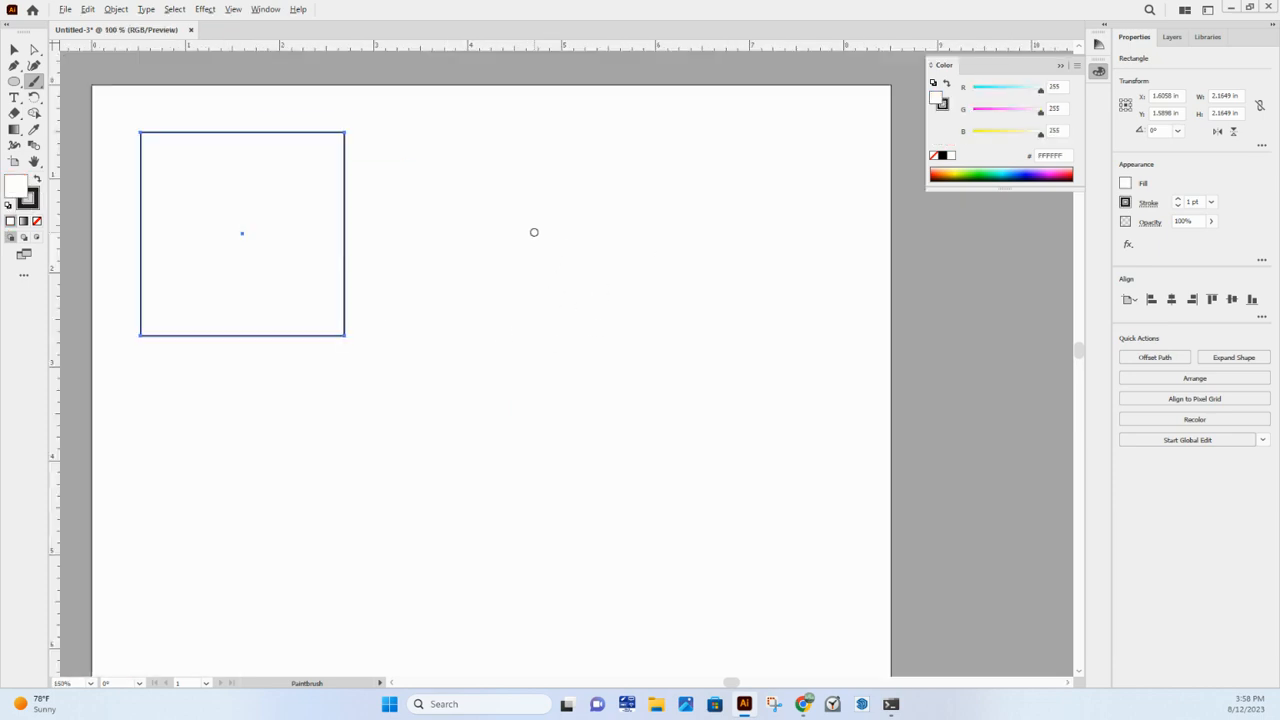
pyautogui.click(540, 227)
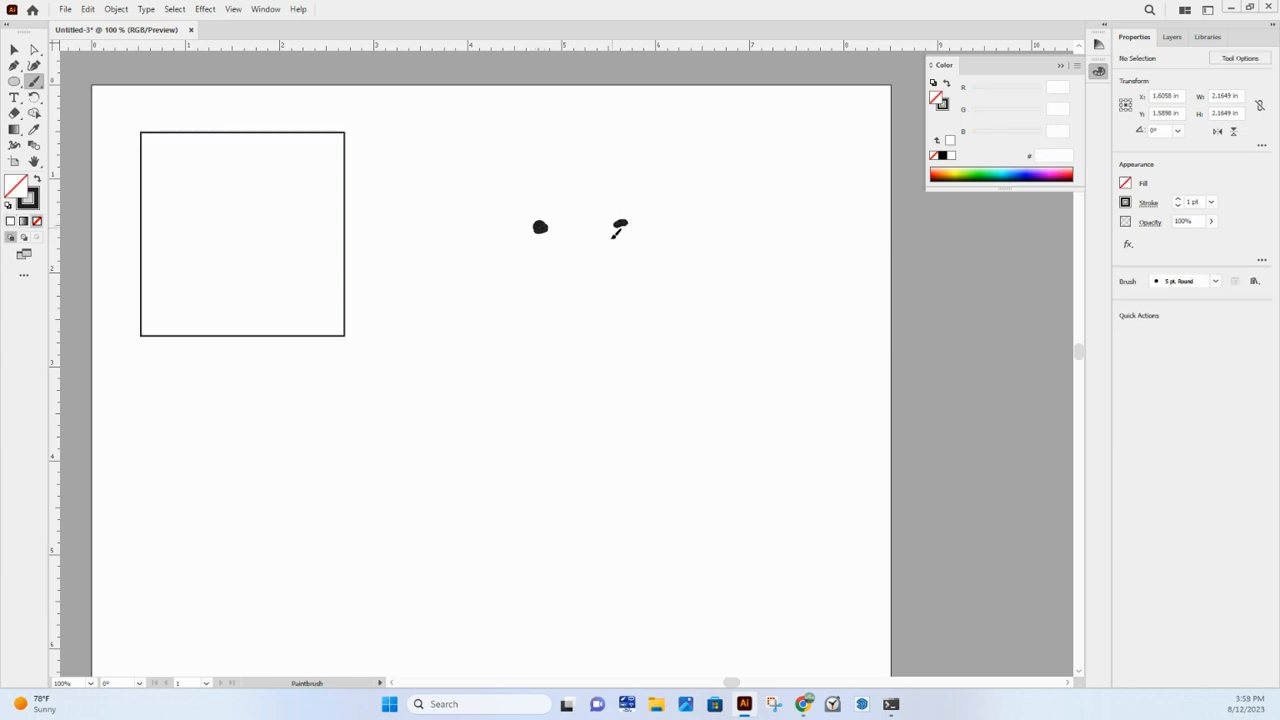
pyautogui.moveTo(617, 223)
pyautogui.mouseDown()
pyautogui.moveTo(630, 231)
pyautogui.moveTo(546, 303)
pyautogui.moveTo(628, 316)
pyautogui.mouseUp()
pyautogui.moveTo(468, 353)
pyautogui.mouseDown()
pyautogui.moveTo(606, 418)
pyautogui.moveTo(744, 342)
pyautogui.mouseUp()
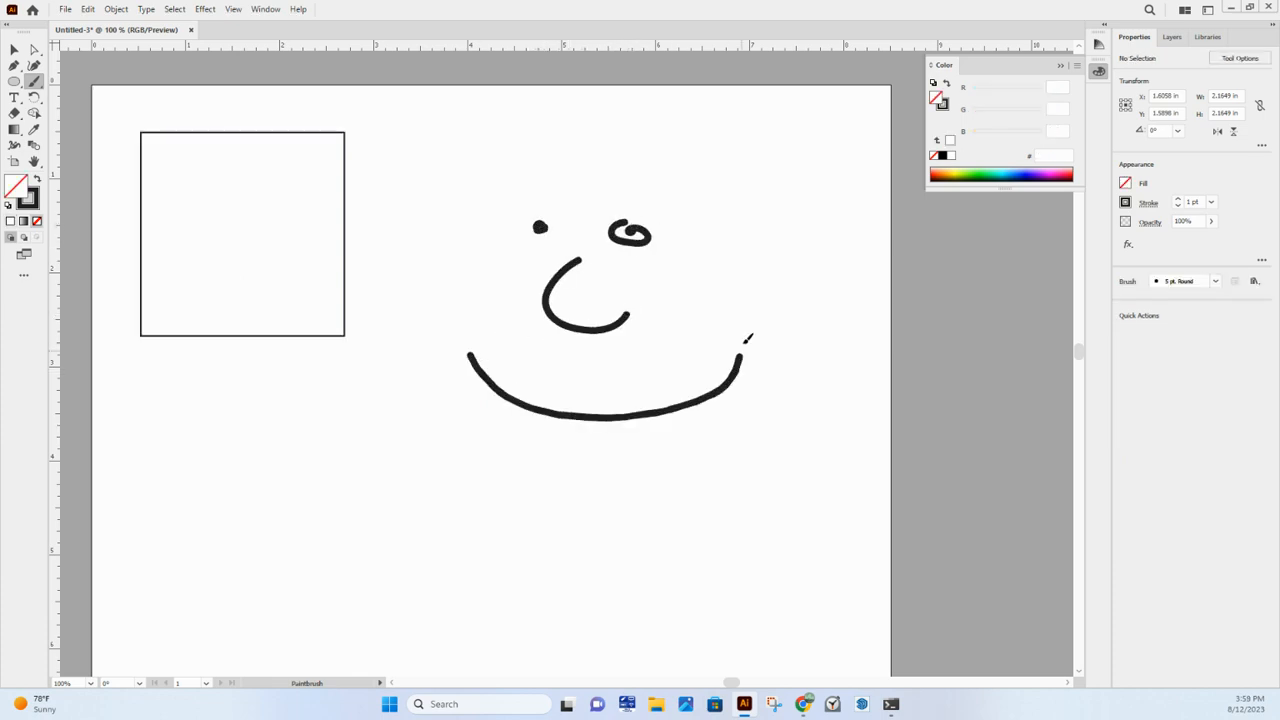
pyautogui.moveTo(672, 208); pyautogui.dragTo(411, 268)
pyautogui.moveTo(553, 480)
pyautogui.mouseDown()
pyautogui.moveTo(748, 473)
pyautogui.moveTo(815, 346)
pyautogui.moveTo(772, 267)
pyautogui.moveTo(684, 209)
pyautogui.mouseUp()
pyautogui.scroll(-1, 686, 214)
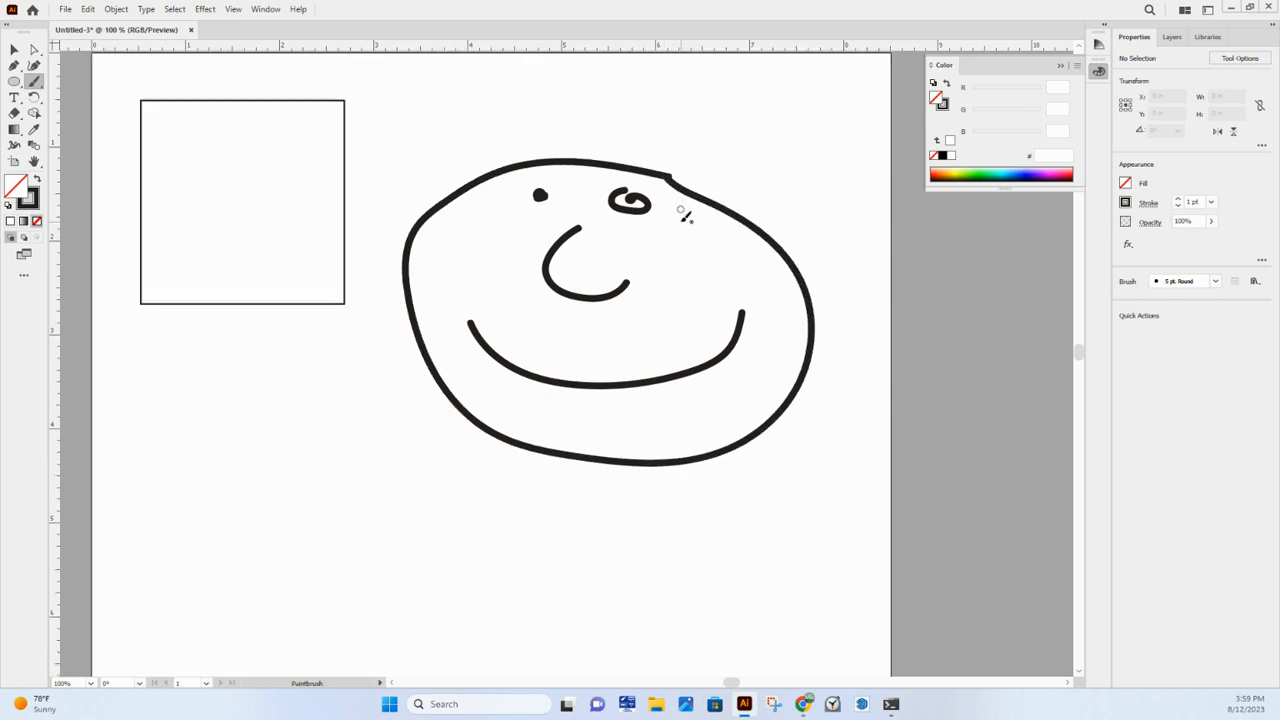
pyautogui.keyDown('alt'); pyautogui.scroll(-1, 677, 219); pyautogui.keyUp('alt')
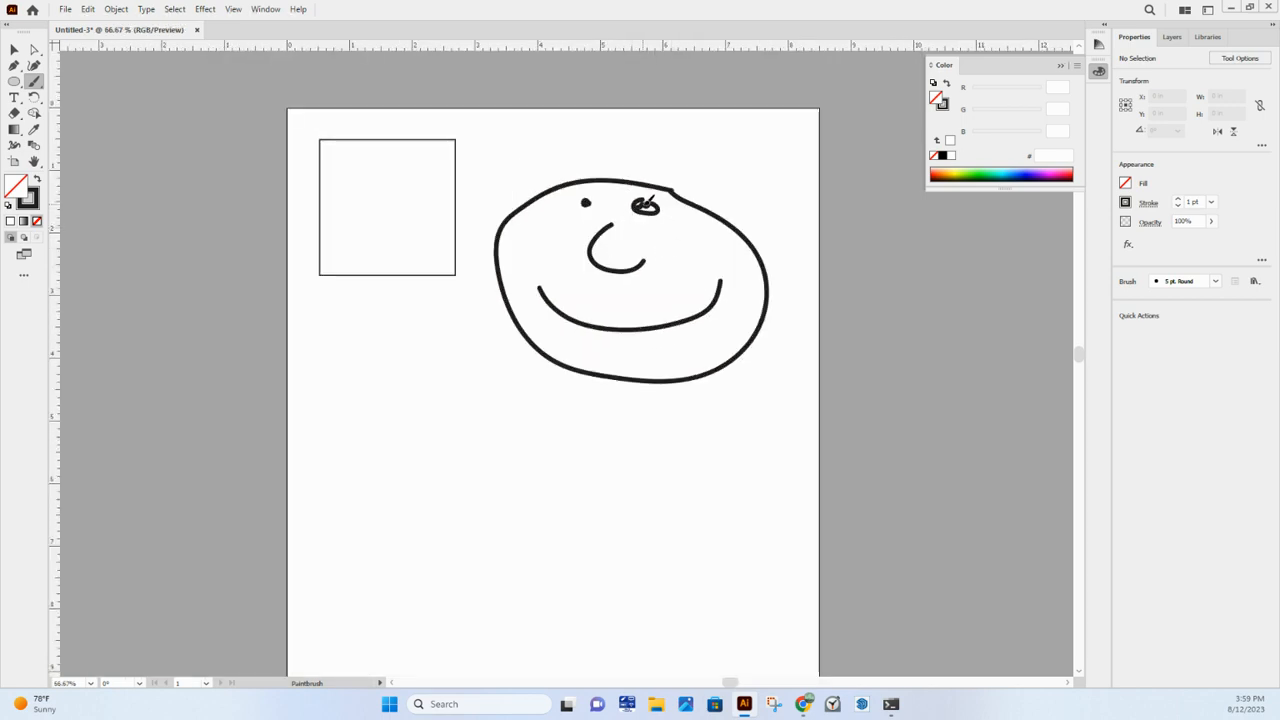
pyautogui.moveTo(655, 206); pyautogui.dragTo(648, 200)
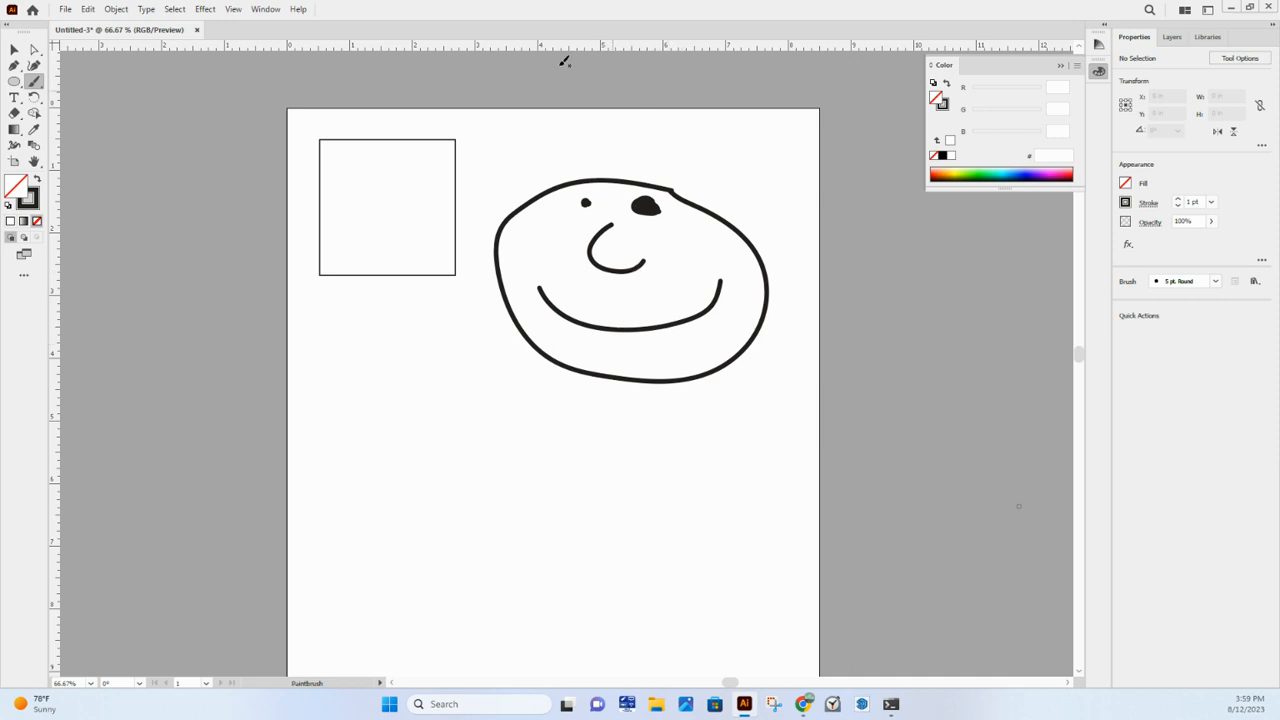
# - Choose the rough charcoal-style brush and paint several loose straight and curved strokes below the square and the face
pyautogui.click(263, 10)
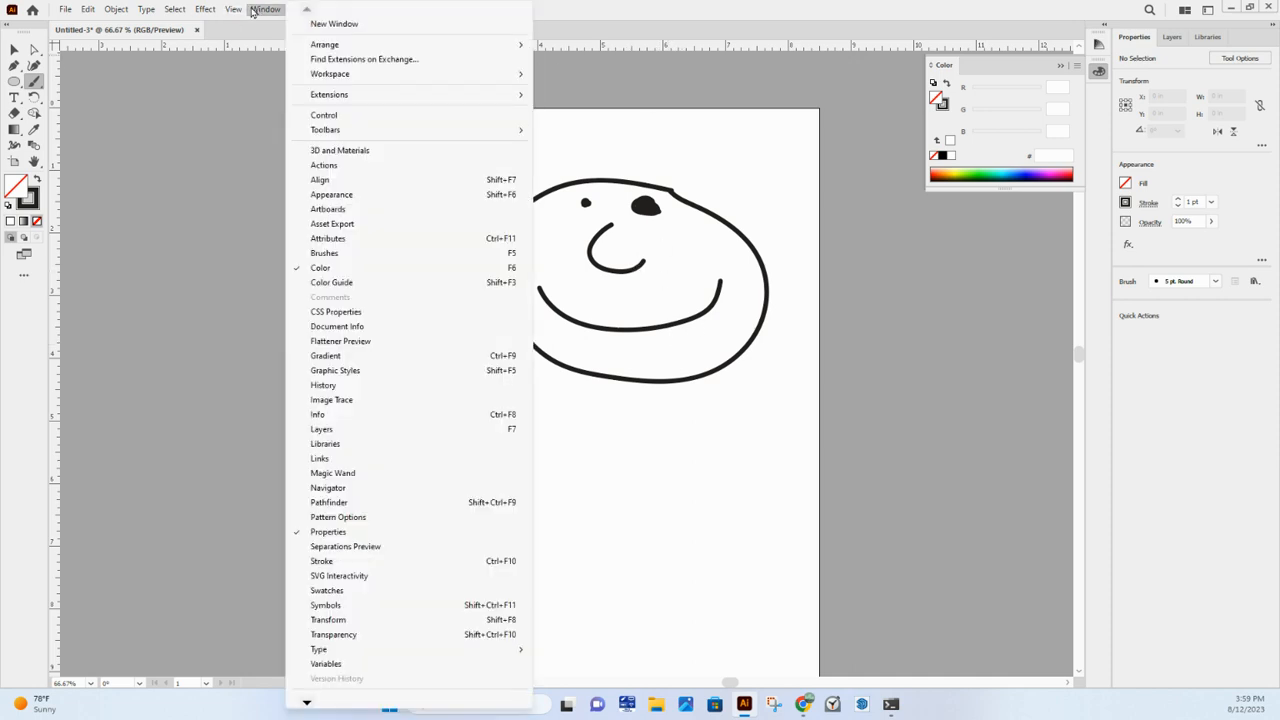
pyautogui.click(372, 253)
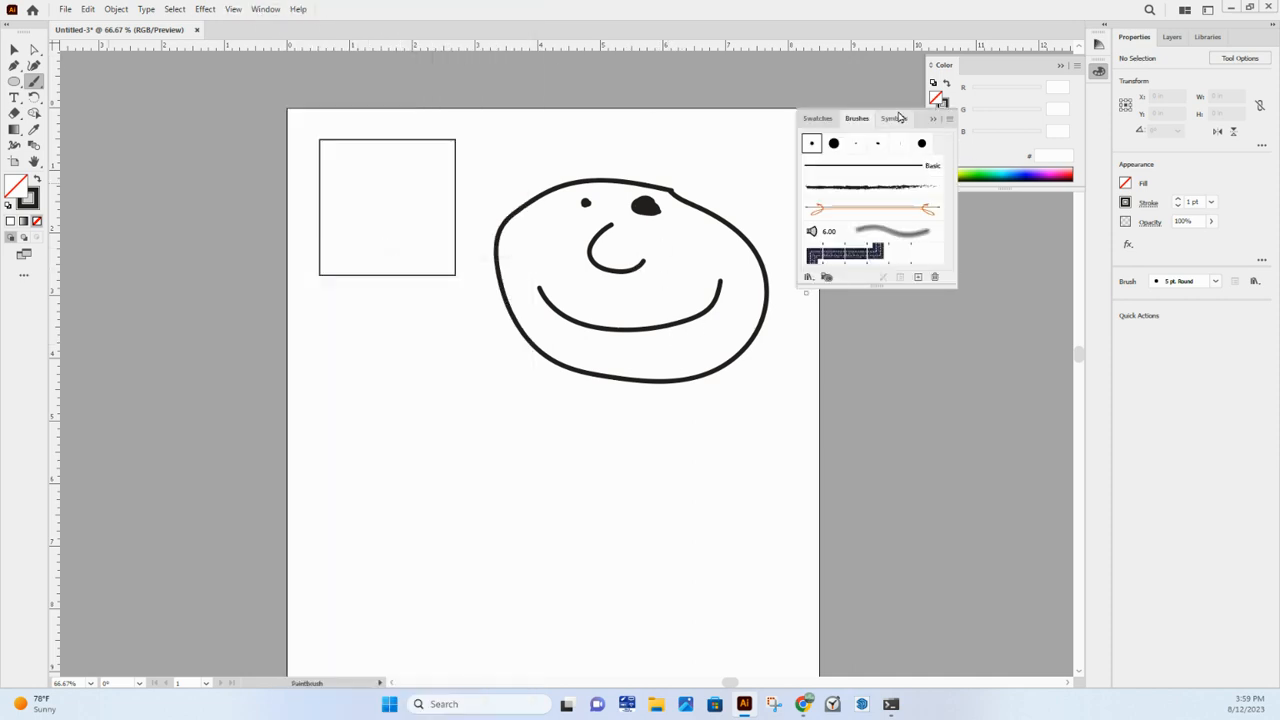
pyautogui.click(880, 188)
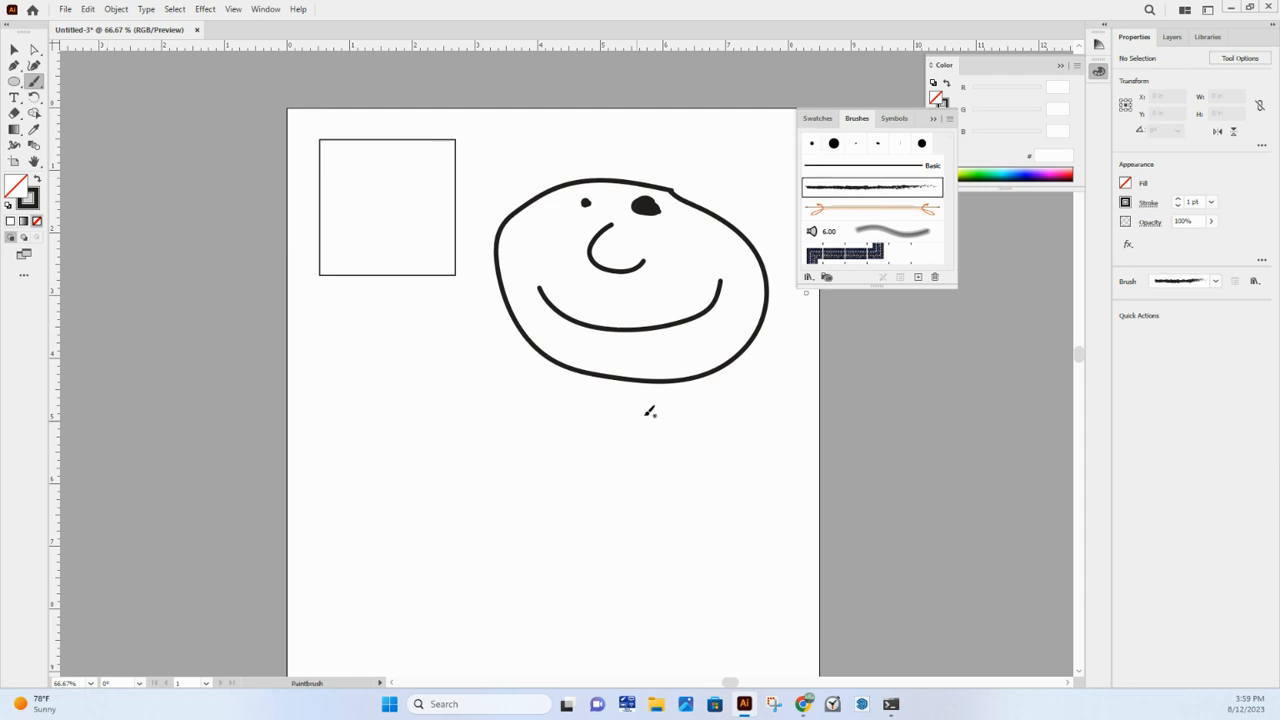
pyautogui.moveTo(443, 428); pyautogui.dragTo(418, 430)
pyautogui.moveTo(696, 537); pyautogui.dragTo(694, 539)
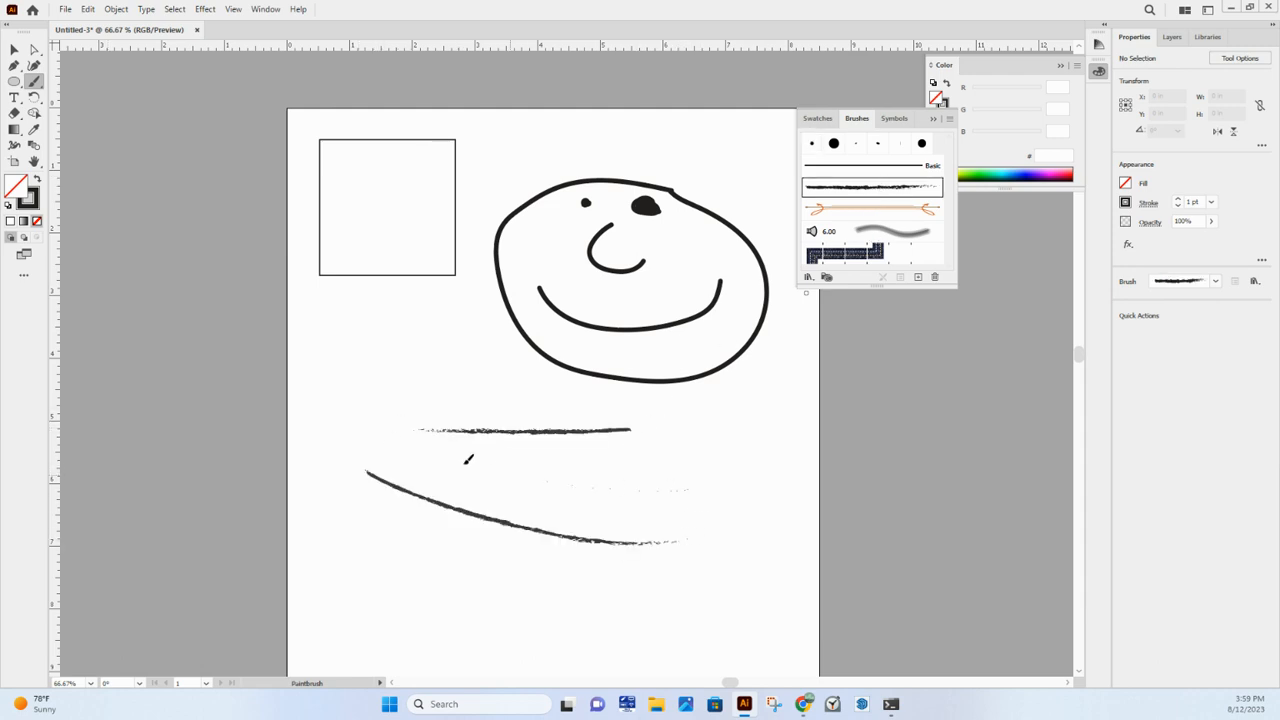
pyautogui.moveTo(494, 470); pyautogui.dragTo(687, 490)
pyautogui.moveTo(376, 355); pyautogui.dragTo(660, 473)
pyautogui.moveTo(443, 364); pyautogui.dragTo(443, 365)
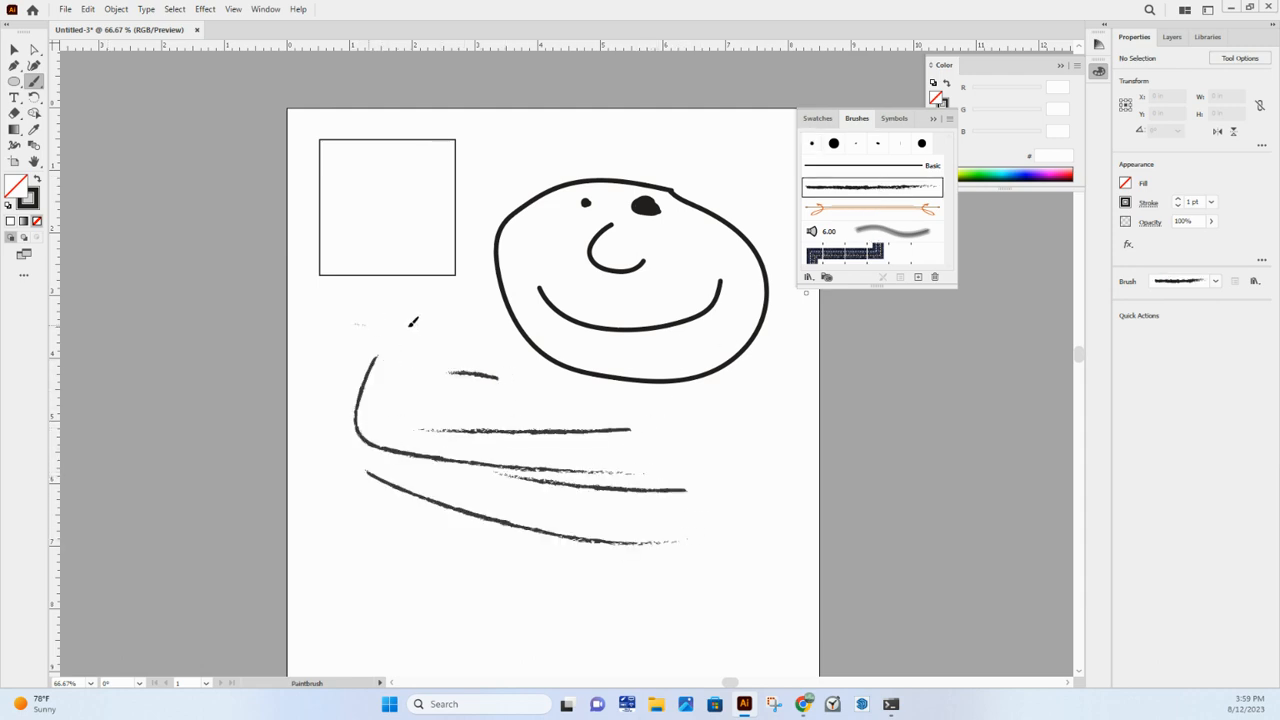
pyautogui.moveTo(418, 323); pyautogui.dragTo(356, 324)
pyautogui.click(940, 119)
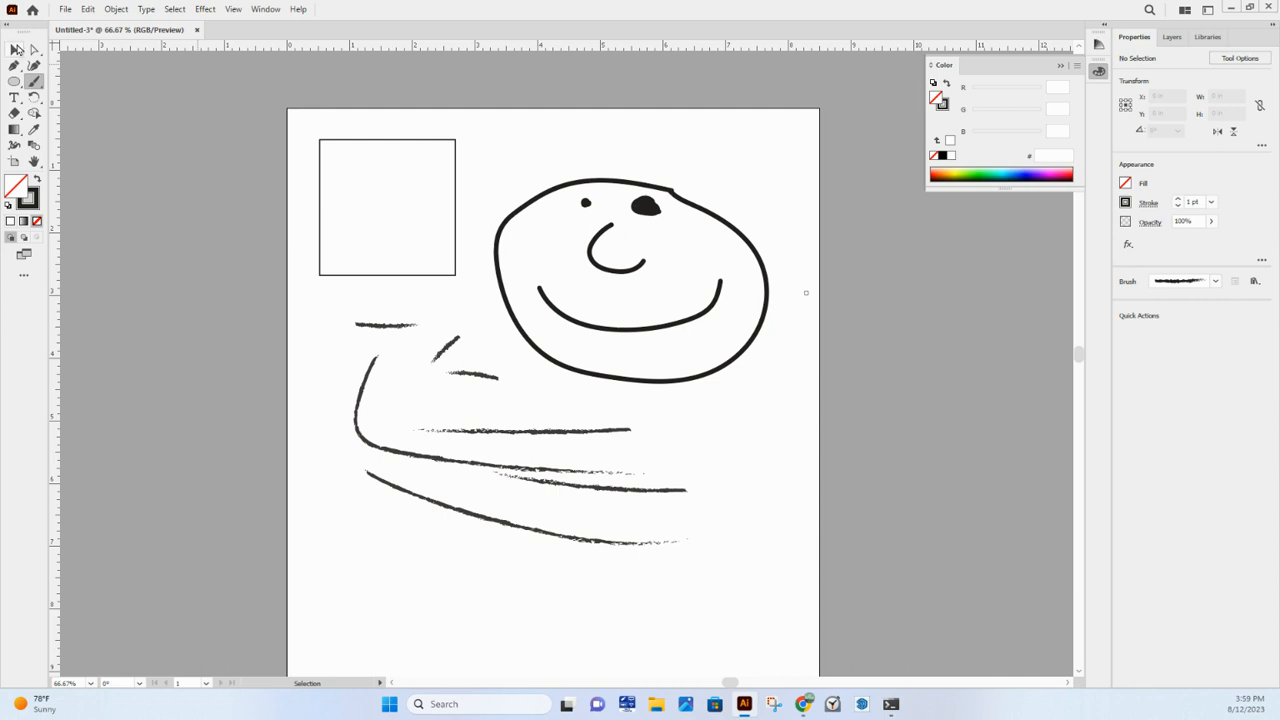
# - Transform the straight horizontal charcoal stroke by its bounding box and move the short charcoal stroke to just below the head
pyautogui.click(17, 50)
pyautogui.click(551, 437)
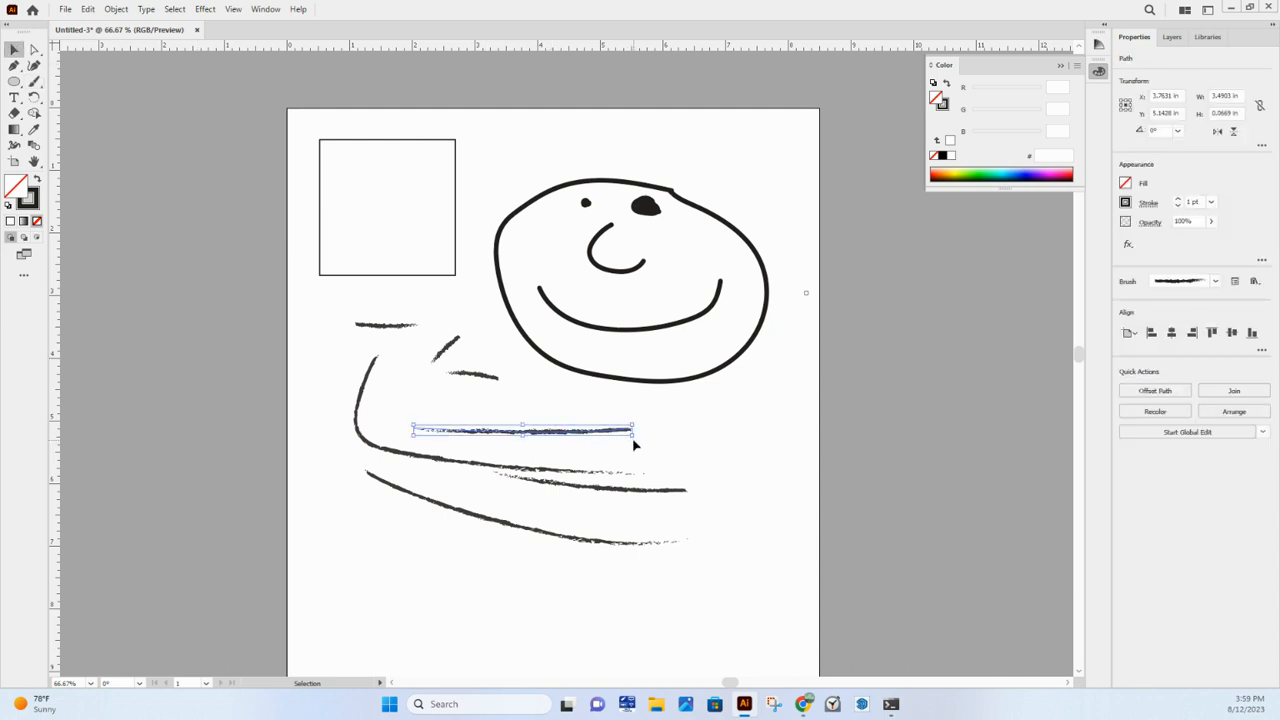
pyautogui.moveTo(634, 443)
pyautogui.mouseDown()
pyautogui.moveTo(640, 457)
pyautogui.moveTo(497, 482)
pyautogui.moveTo(490, 460)
pyautogui.moveTo(676, 436)
pyautogui.mouseUp()
pyautogui.moveTo(470, 375)
pyautogui.mouseDown()
pyautogui.moveTo(530, 402)
pyautogui.moveTo(627, 405)
pyautogui.mouseUp()
# - Enlarge the head outline to about 4.84 in wide and 3.71 in high and move it slightly upward
pyautogui.click(627, 379)
pyautogui.click(621, 383)
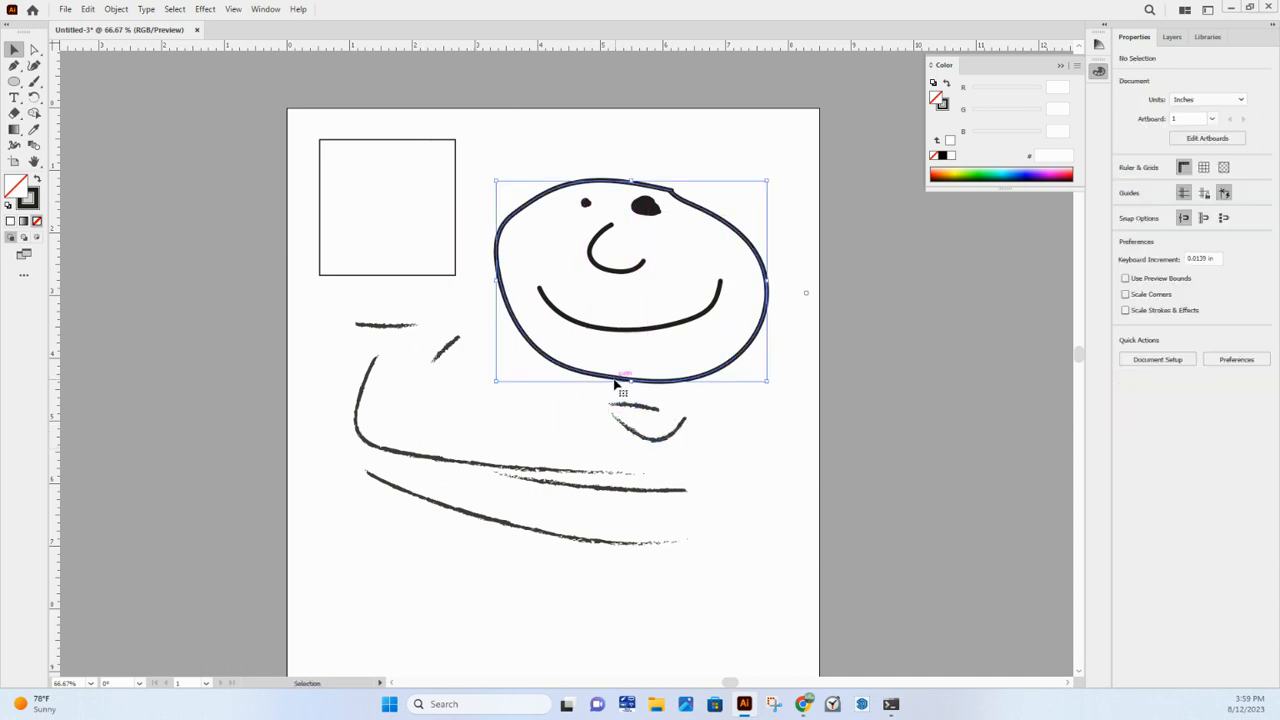
pyautogui.moveTo(631, 181); pyautogui.dragTo(631, 149)
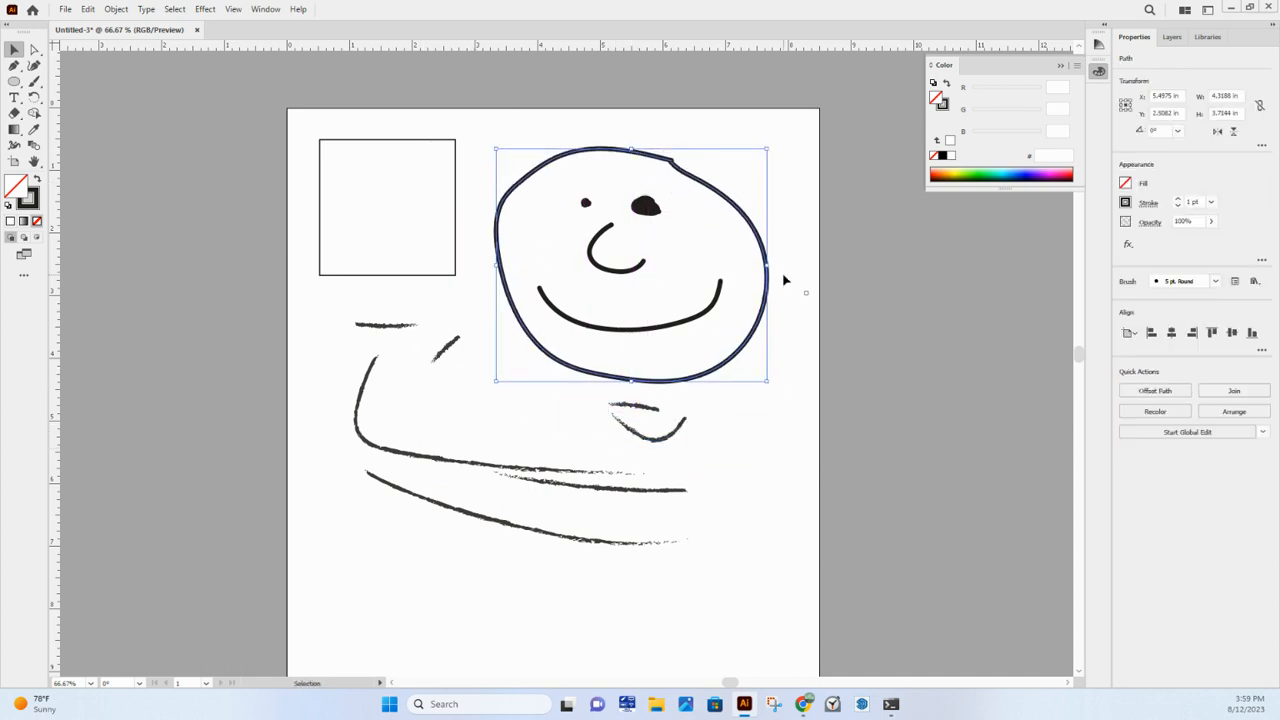
pyautogui.moveTo(771, 265); pyautogui.dragTo(797, 263)
pyautogui.moveTo(704, 379)
pyautogui.mouseDown()
pyautogui.moveTo(712, 362)
pyautogui.moveTo(682, 373)
pyautogui.mouseUp()
# - Delete all the charcoal strokes below the square and the face, keeping only the square and the face
pyautogui.click(620, 405)
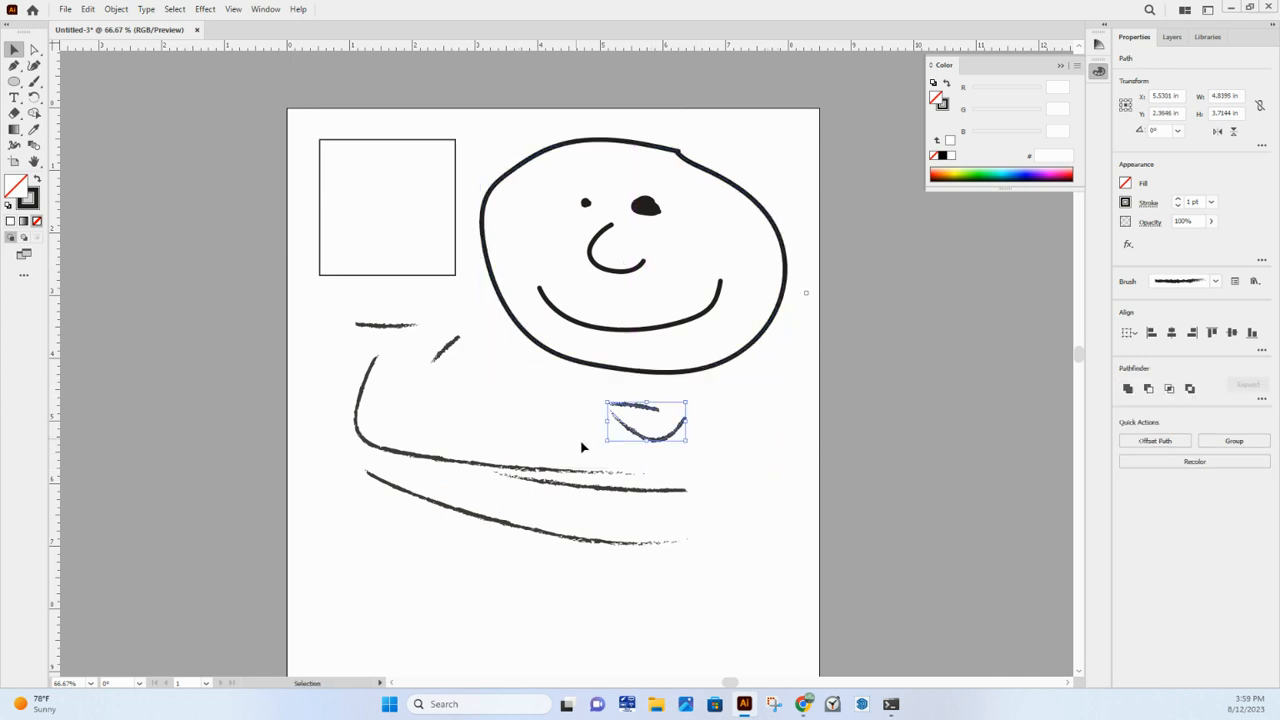
pyautogui.press('Delete')
pyautogui.moveTo(731, 617); pyautogui.dragTo(366, 400)
pyautogui.press('Delete')
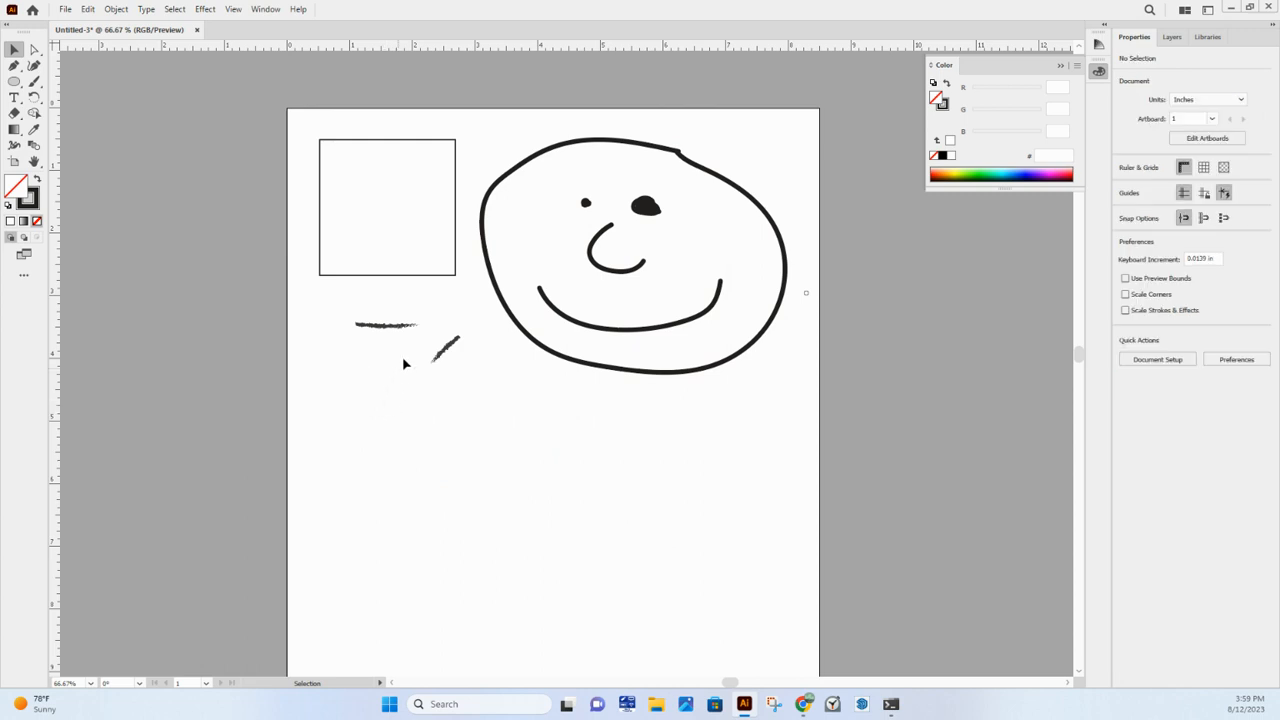
pyautogui.click(391, 325)
pyautogui.press('Delete')
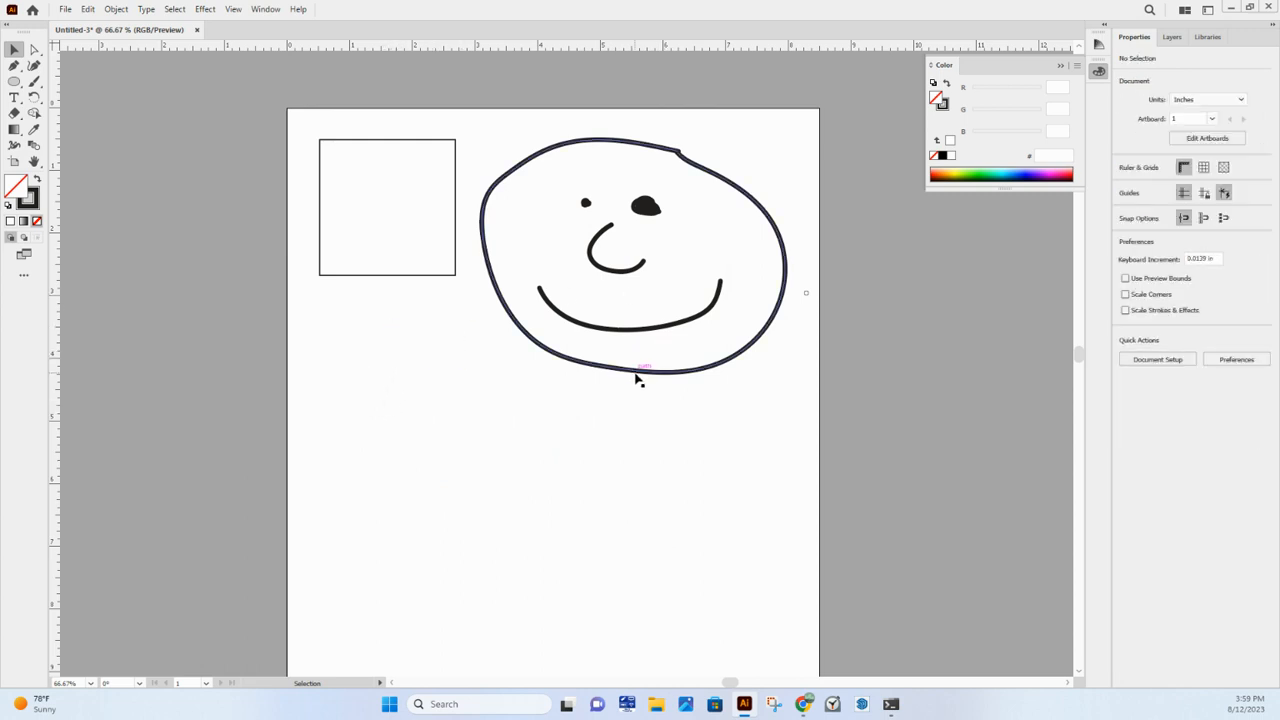
# - Move the head outline with the Selection and Direct Selection tools until it is centred at about X 5.11 in, Y 2.65 in
pyautogui.moveTo(637, 373); pyautogui.dragTo(632, 391)
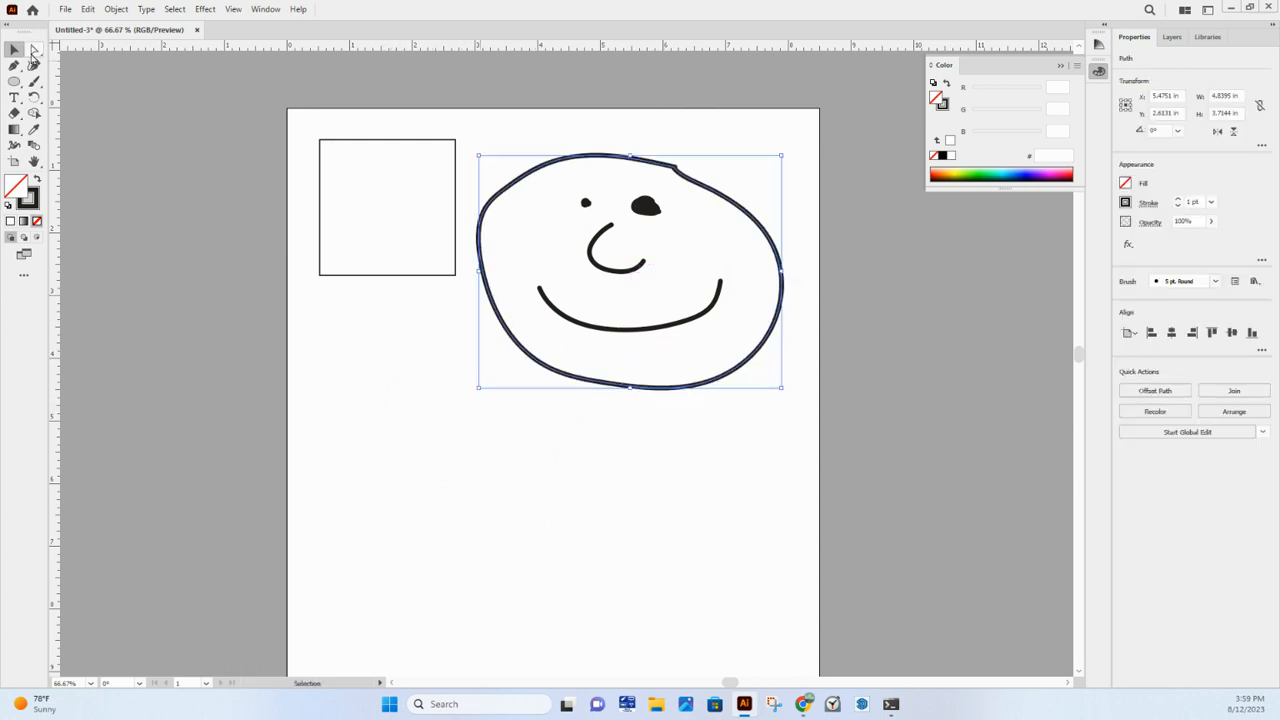
pyautogui.click(34, 49)
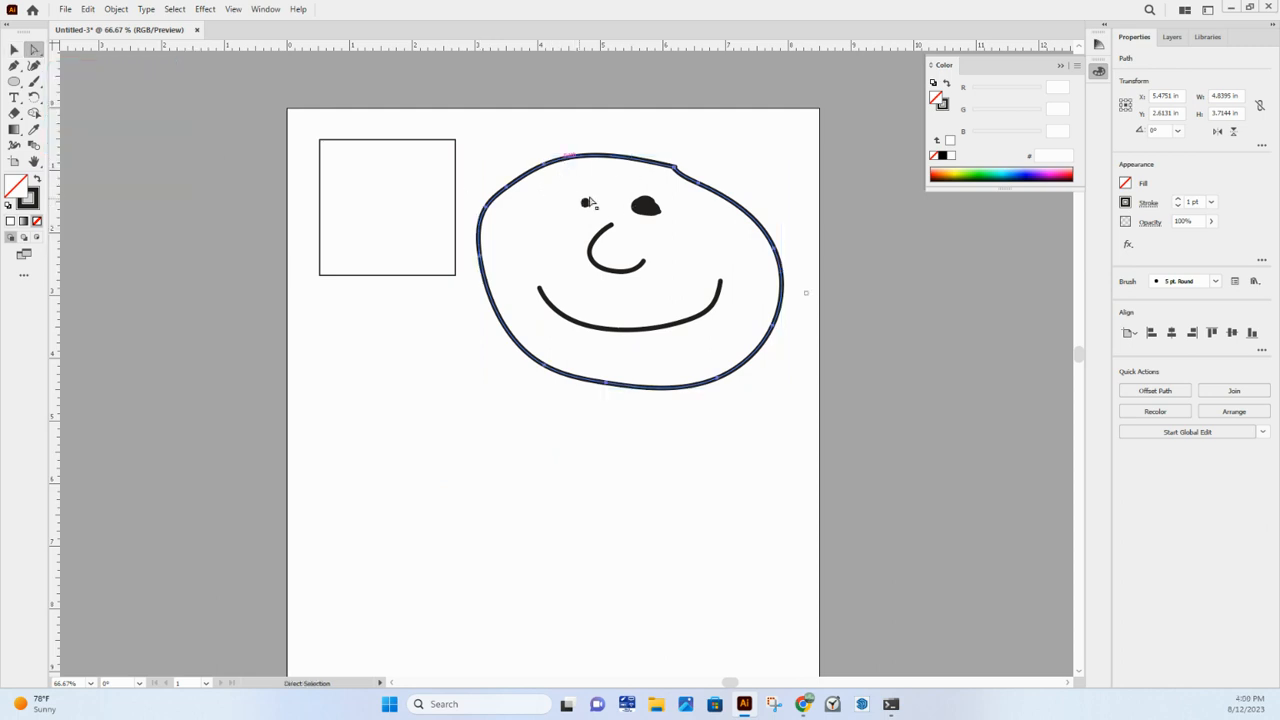
pyautogui.scroll(1, 580, 203)
pyautogui.scroll(1, 576, 172)
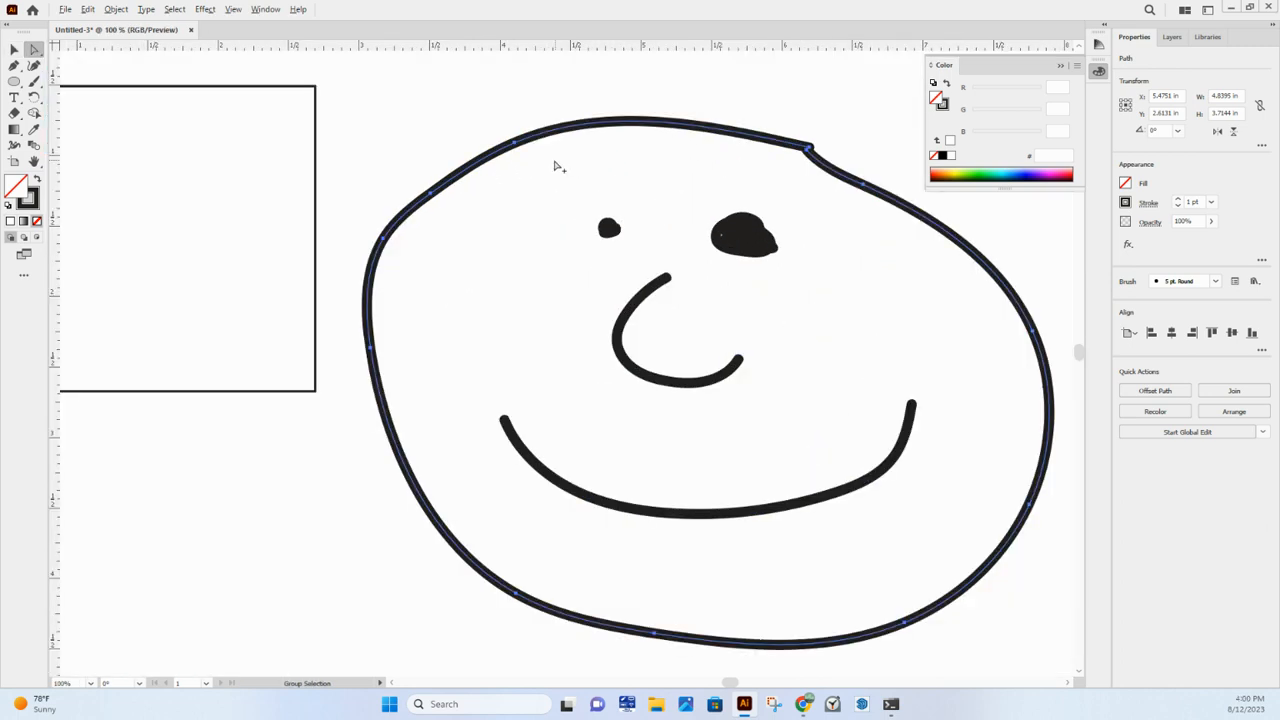
pyautogui.hscroll(1, 780, 214)
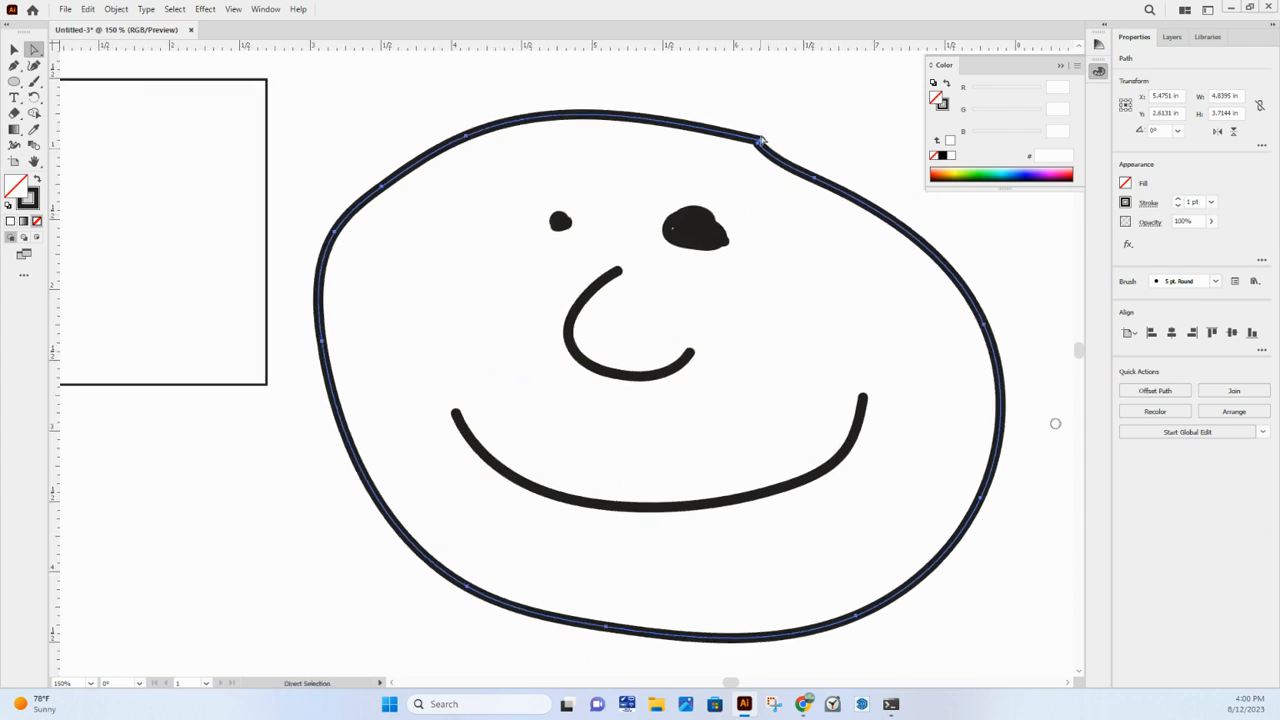
pyautogui.scroll(1, 469, 141)
pyautogui.scroll(1, 474, 155)
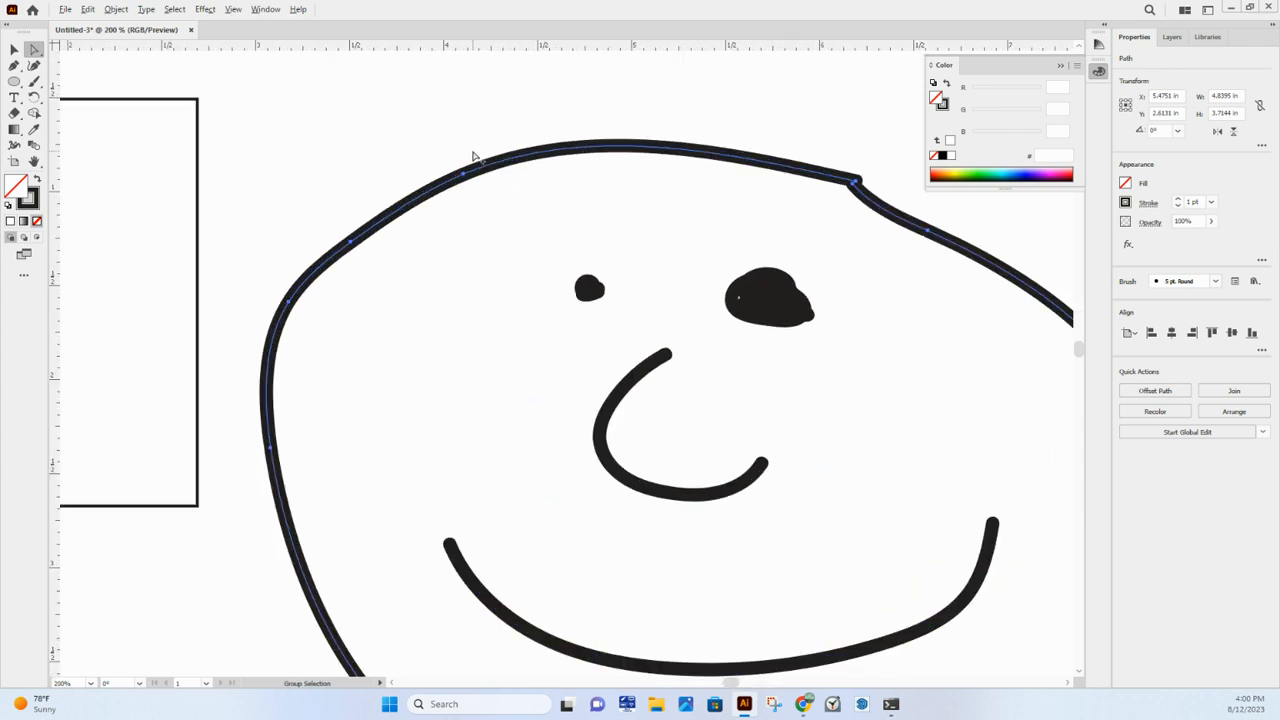
pyautogui.scroll(-1, 474, 157)
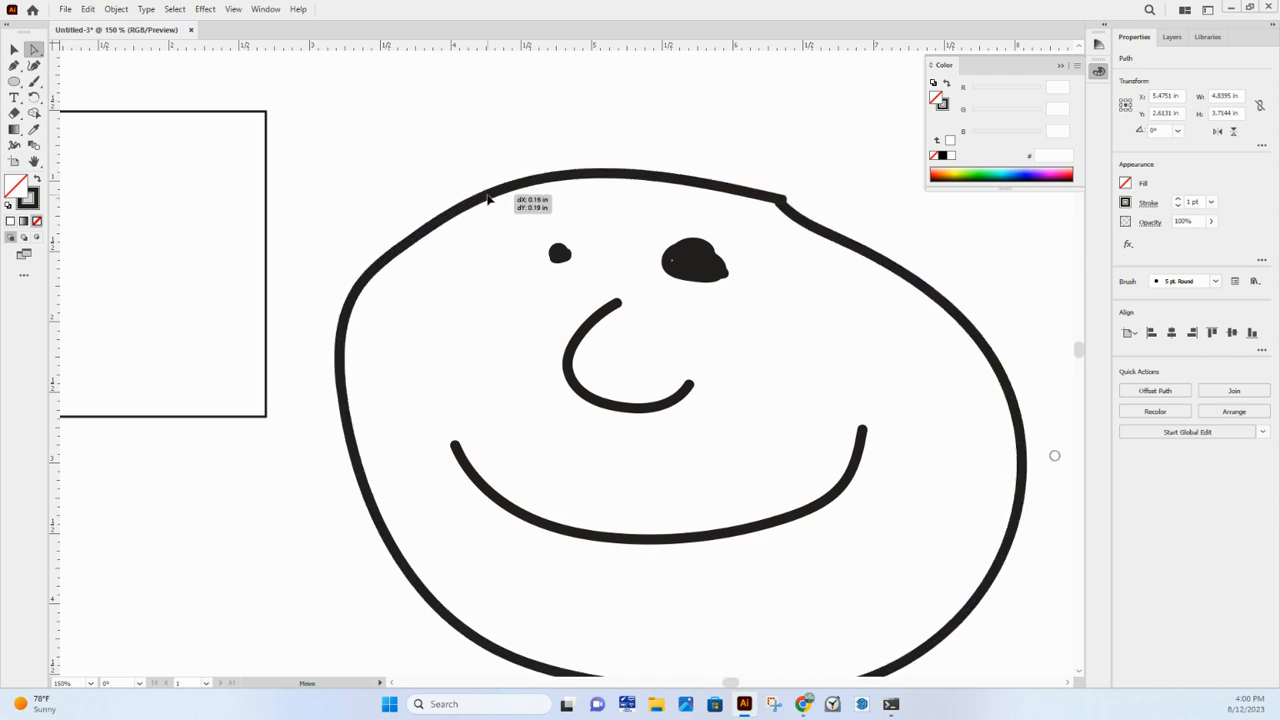
pyautogui.moveTo(469, 168); pyautogui.dragTo(433, 162)
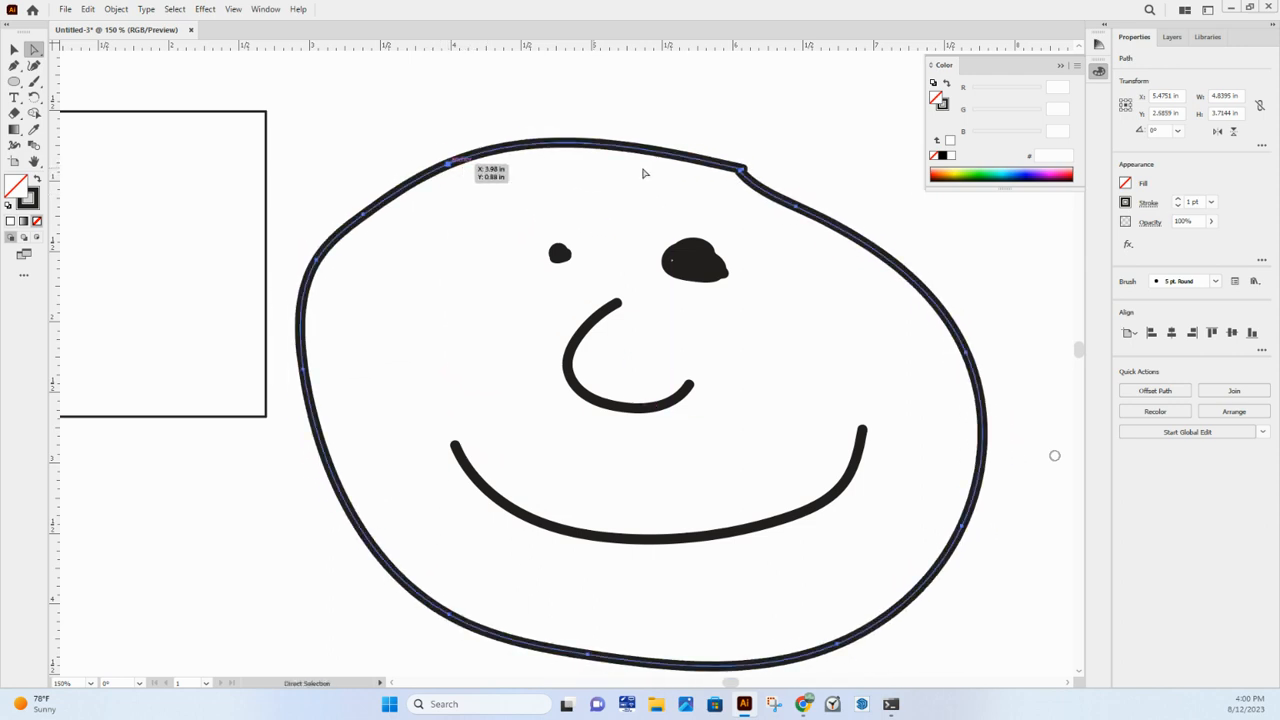
pyautogui.moveTo(744, 176); pyautogui.dragTo(719, 174)
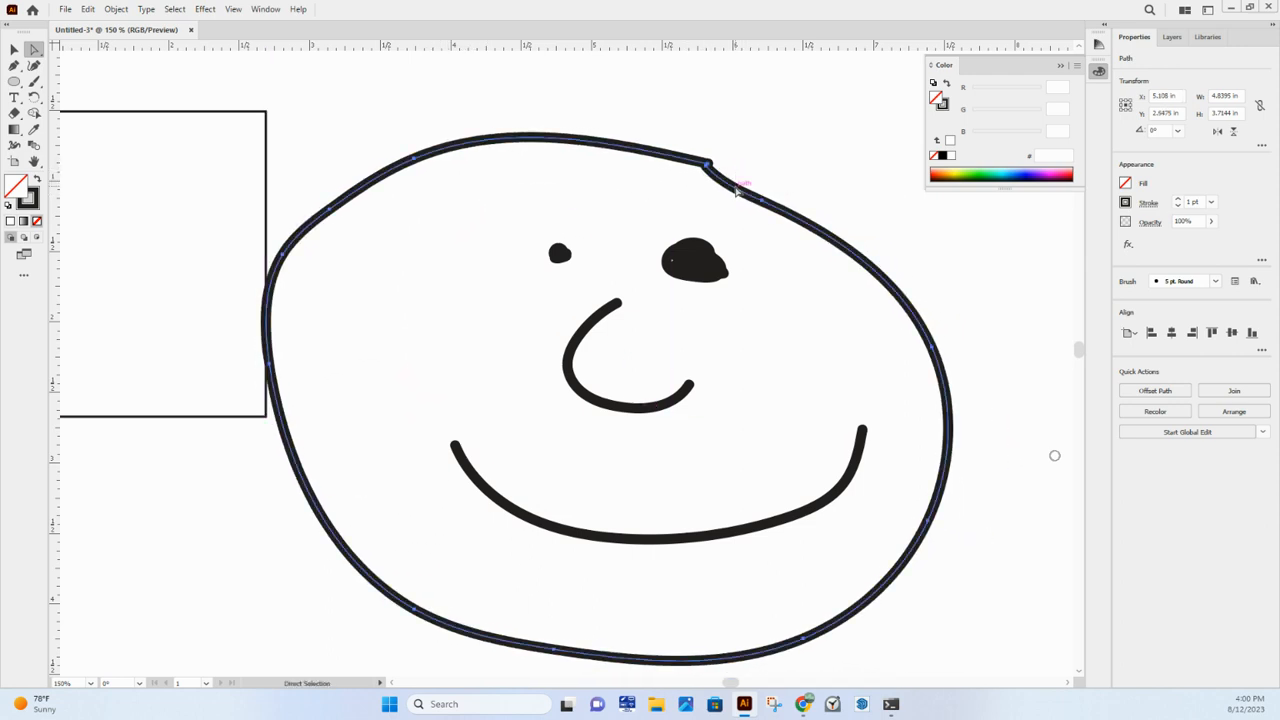
# - Reshape the head outline's upper-right part by pulling its anchor point outward into a bump and adjusting the neighbouring corner point
pyautogui.moveTo(755, 215); pyautogui.dragTo(852, 155)
pyautogui.moveTo(800, 229); pyautogui.dragTo(833, 204)
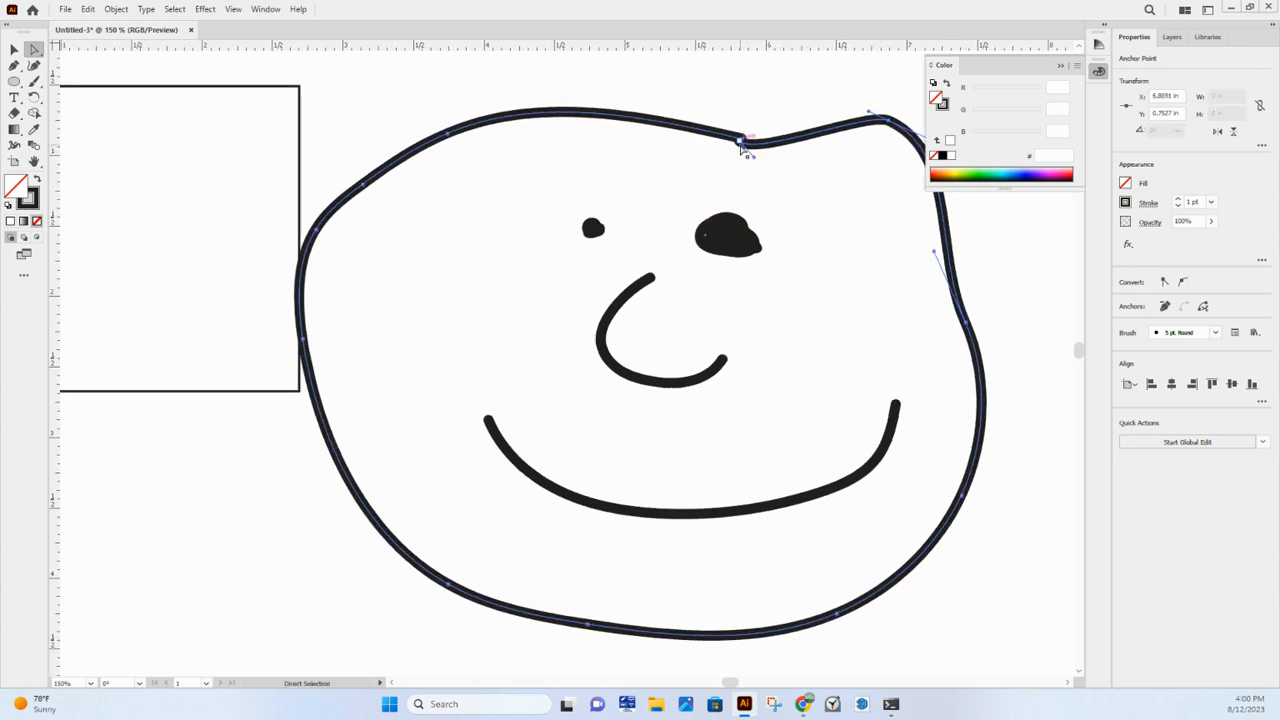
pyautogui.moveTo(741, 146)
pyautogui.mouseDown()
pyautogui.moveTo(772, 146)
pyautogui.moveTo(806, 114)
pyautogui.moveTo(791, 93)
pyautogui.moveTo(767, 119)
pyautogui.moveTo(730, 124)
pyautogui.moveTo(854, 105)
pyautogui.moveTo(847, 72)
pyautogui.moveTo(742, 138)
pyautogui.mouseUp()
pyautogui.moveTo(709, 190); pyautogui.dragTo(711, 147)
# - Reshape the smile into a wavy mouth by moving its left end point and middle anchor points and bending its right part downward
pyautogui.click(516, 414)
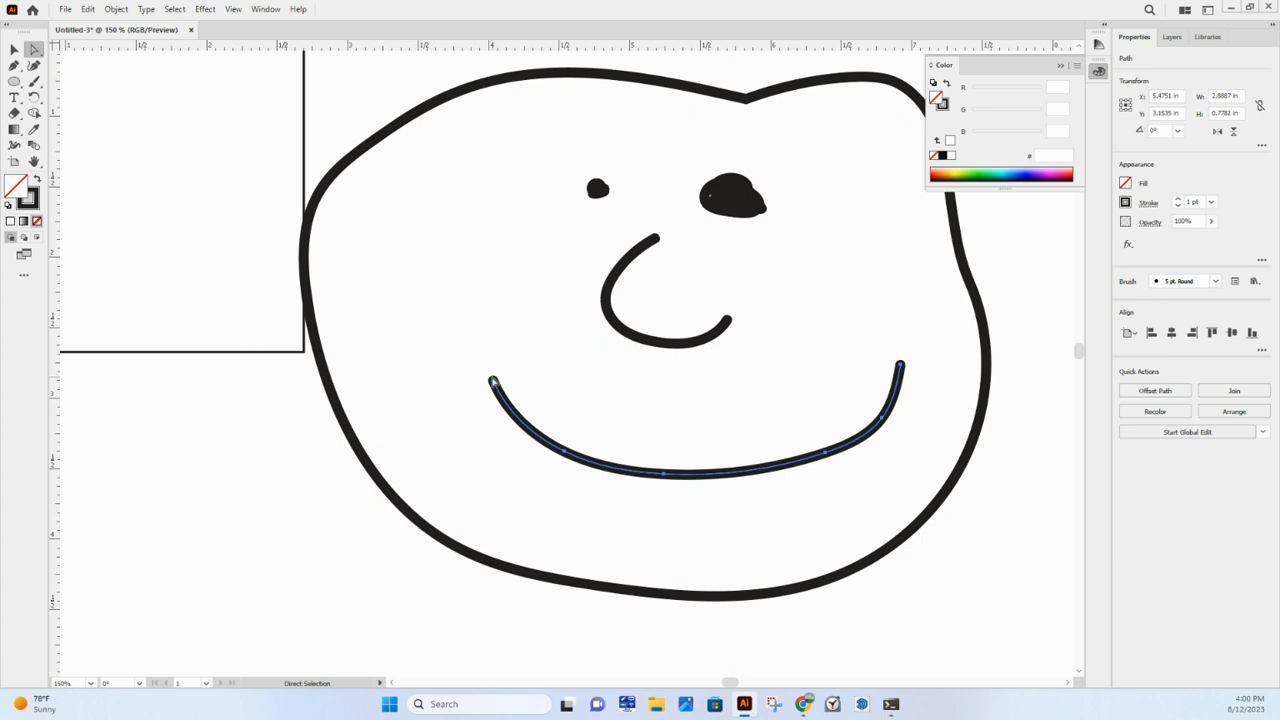
pyautogui.moveTo(493, 382); pyautogui.dragTo(440, 435)
pyautogui.moveTo(565, 452); pyautogui.dragTo(598, 417)
pyautogui.moveTo(664, 474); pyautogui.dragTo(713, 495)
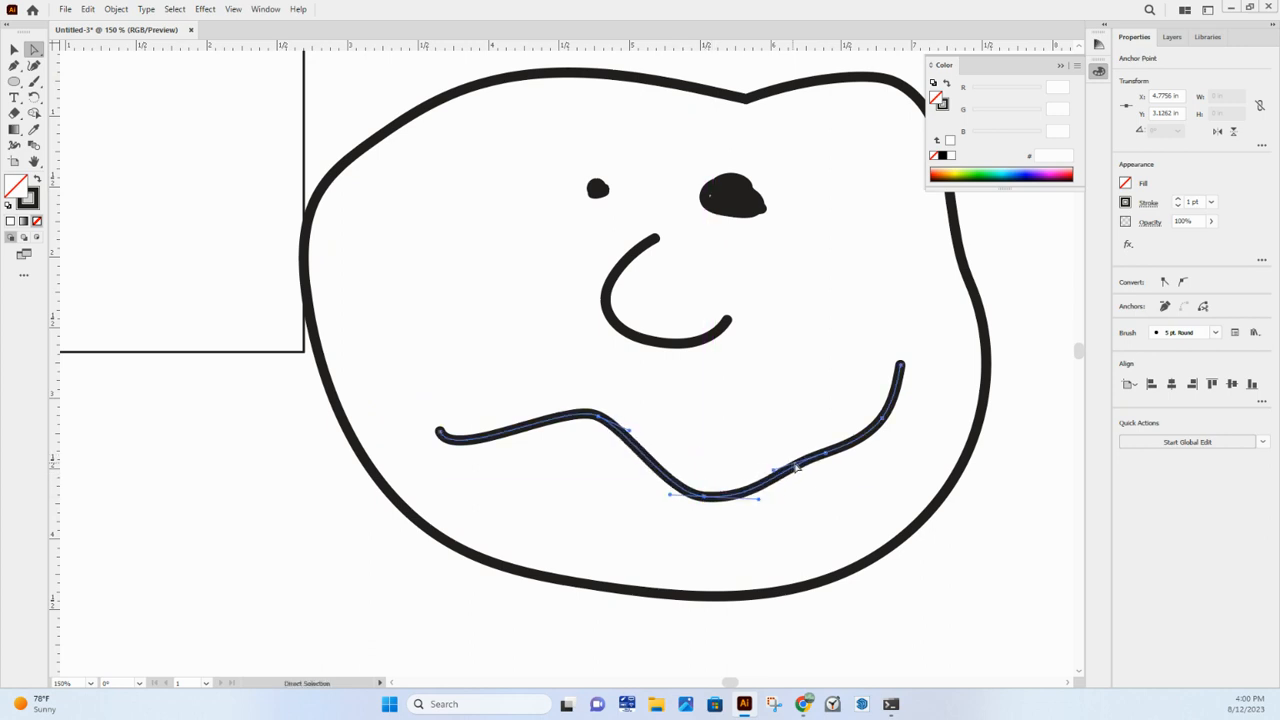
pyautogui.moveTo(824, 455); pyautogui.dragTo(829, 495)
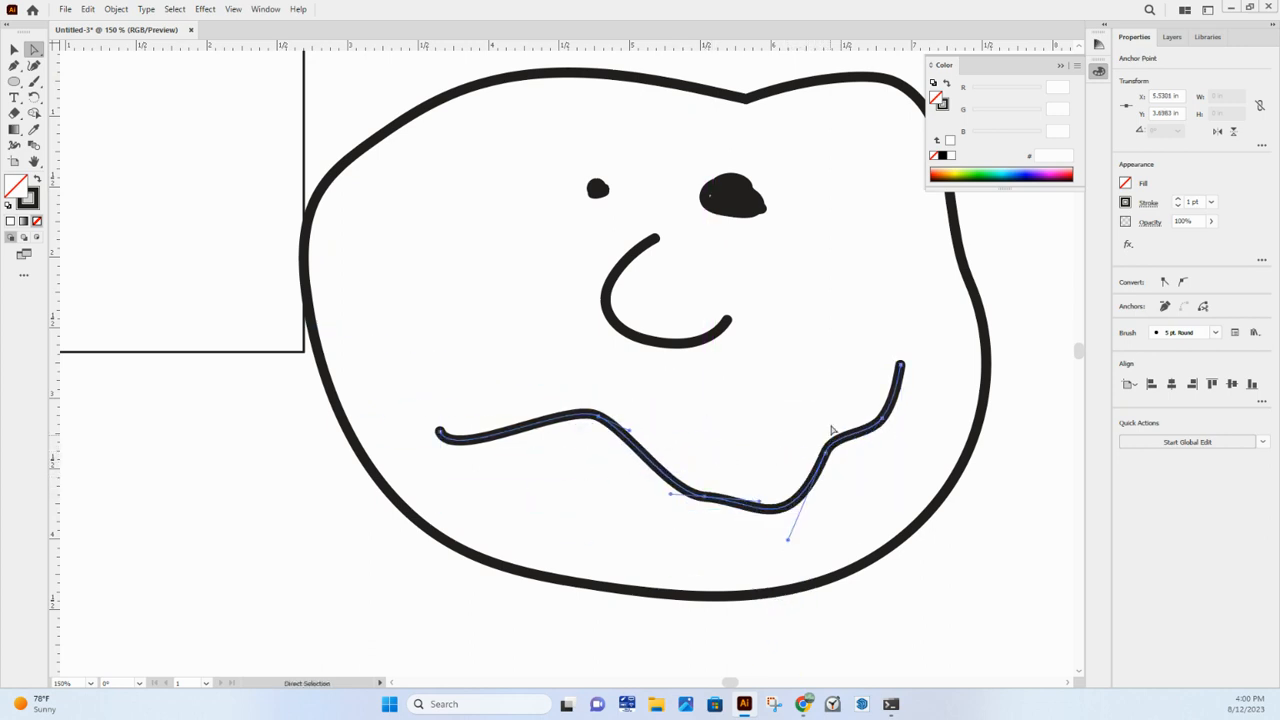
# - Draw a closed right triangle about 3.45 in wide and 2.54 in high below the face with the Pen tool
pyautogui.scroll(-2, 831, 430)
pyautogui.click(452, 414)
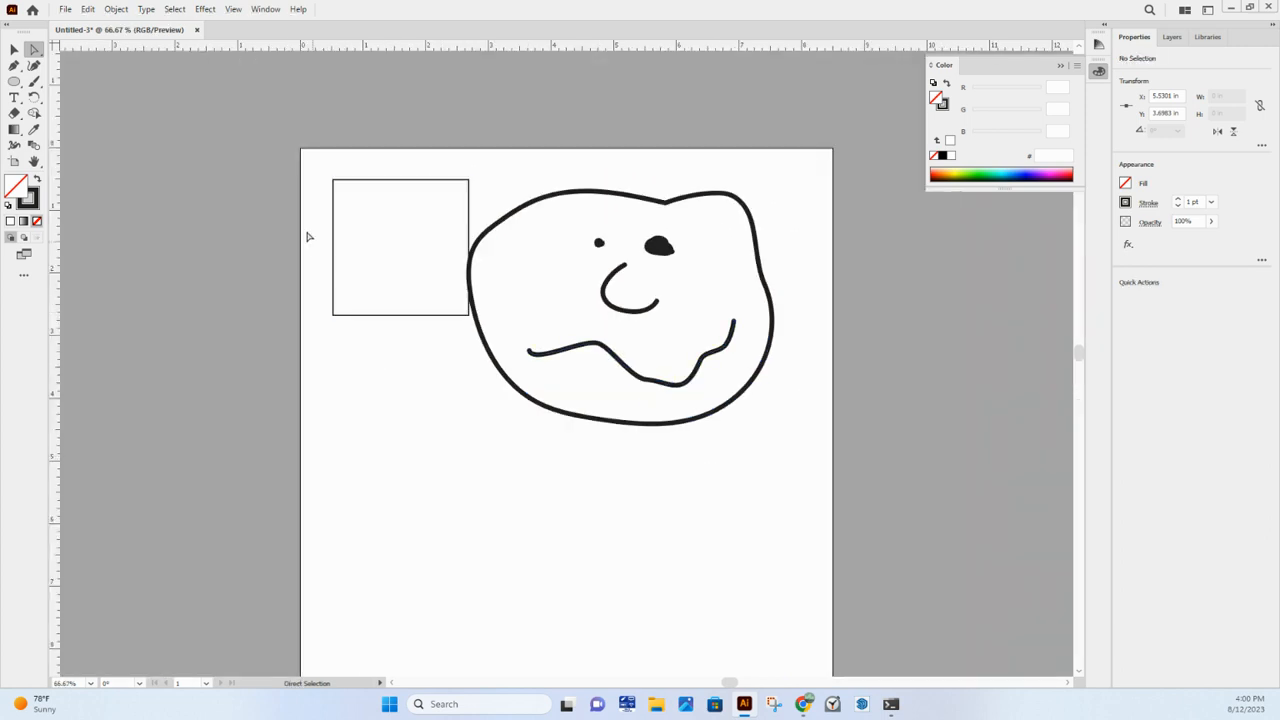
pyautogui.click(15, 50)
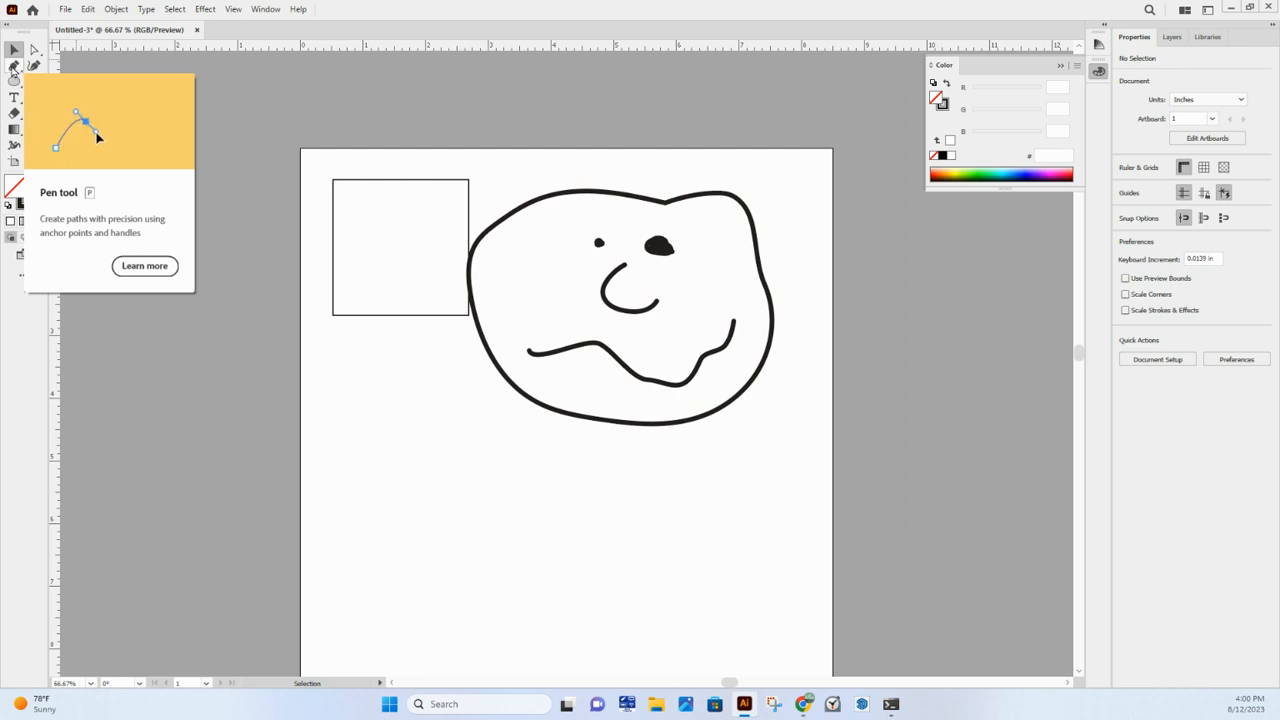
pyautogui.click(14, 66)
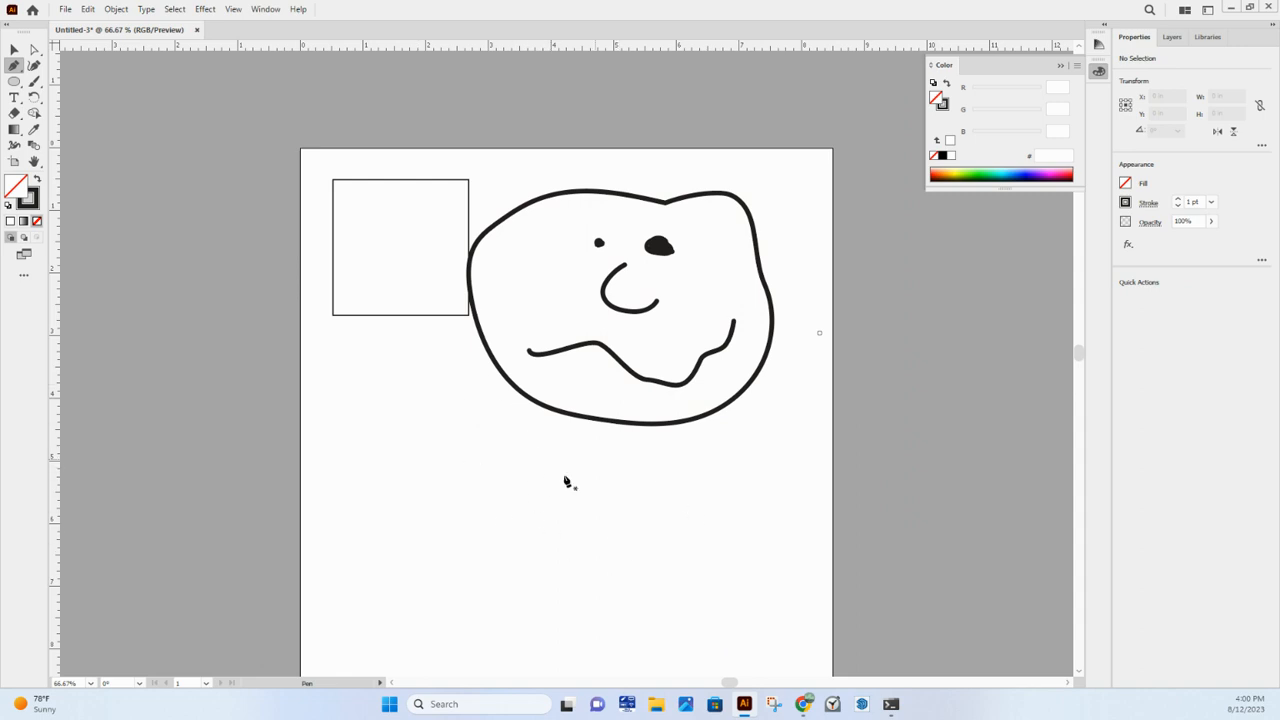
pyautogui.scroll(-3, 530, 485)
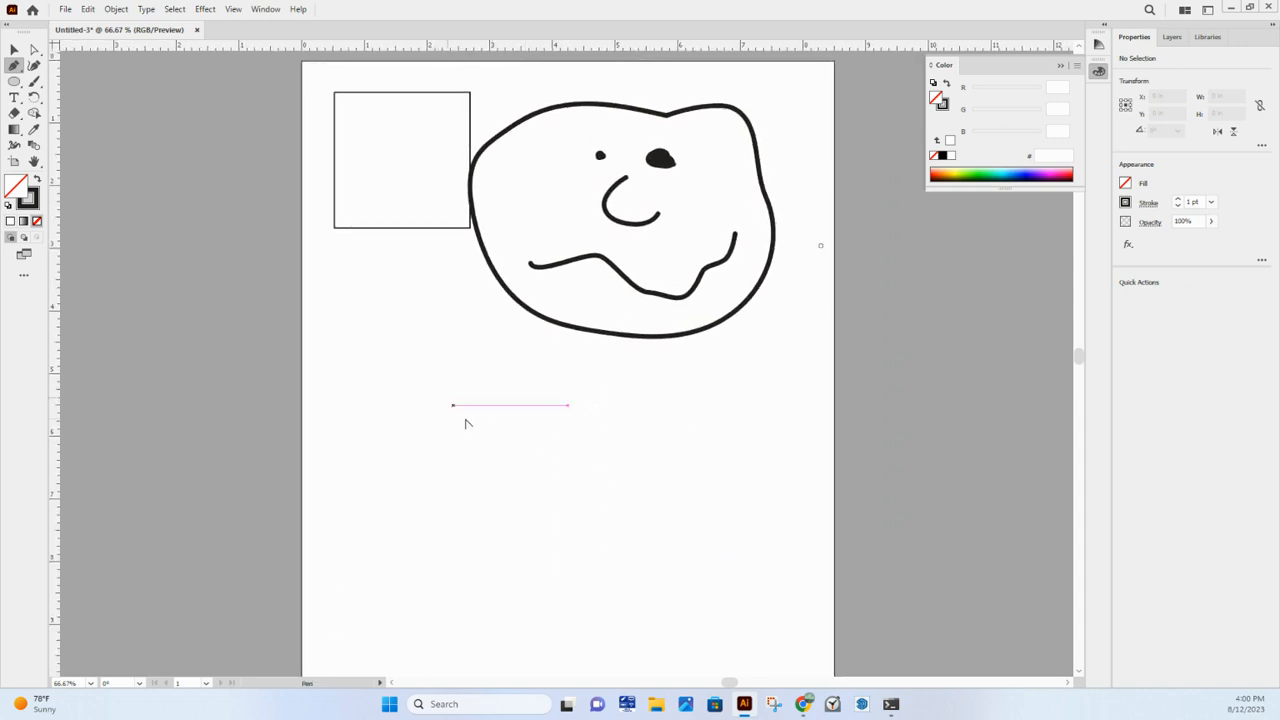
pyautogui.click(444, 381)
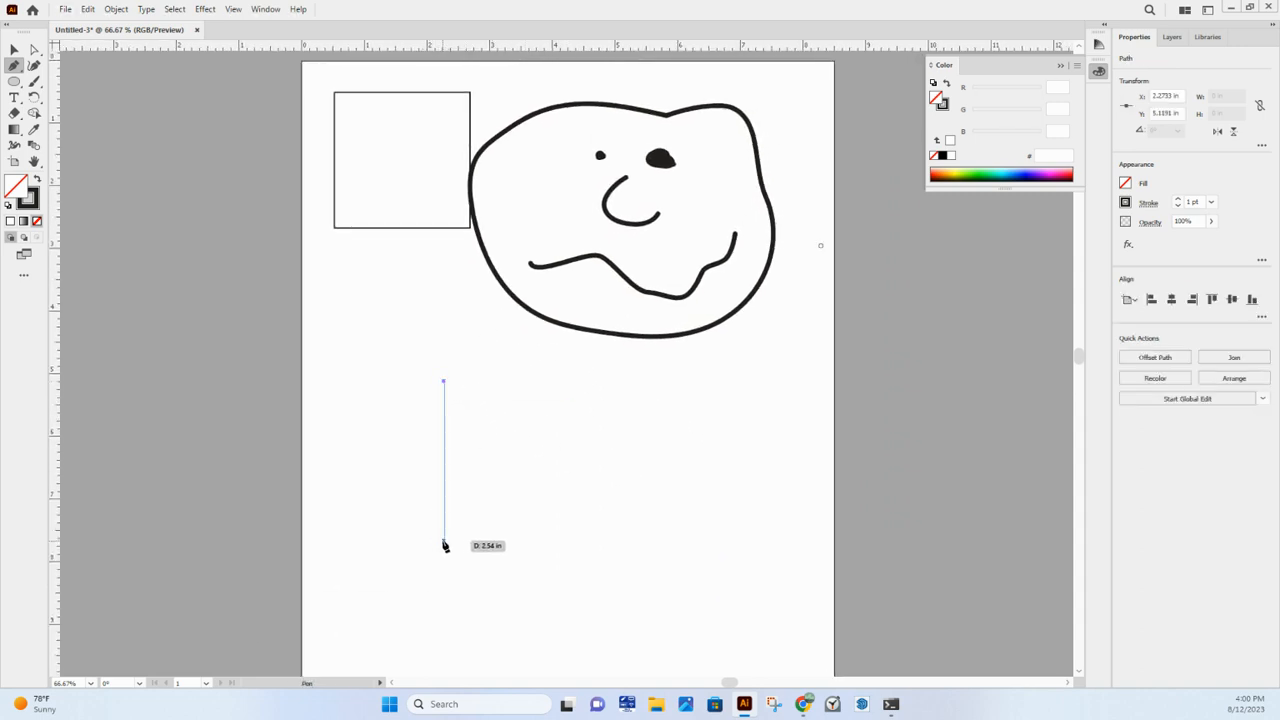
pyautogui.click(444, 541)
pyautogui.click(660, 541)
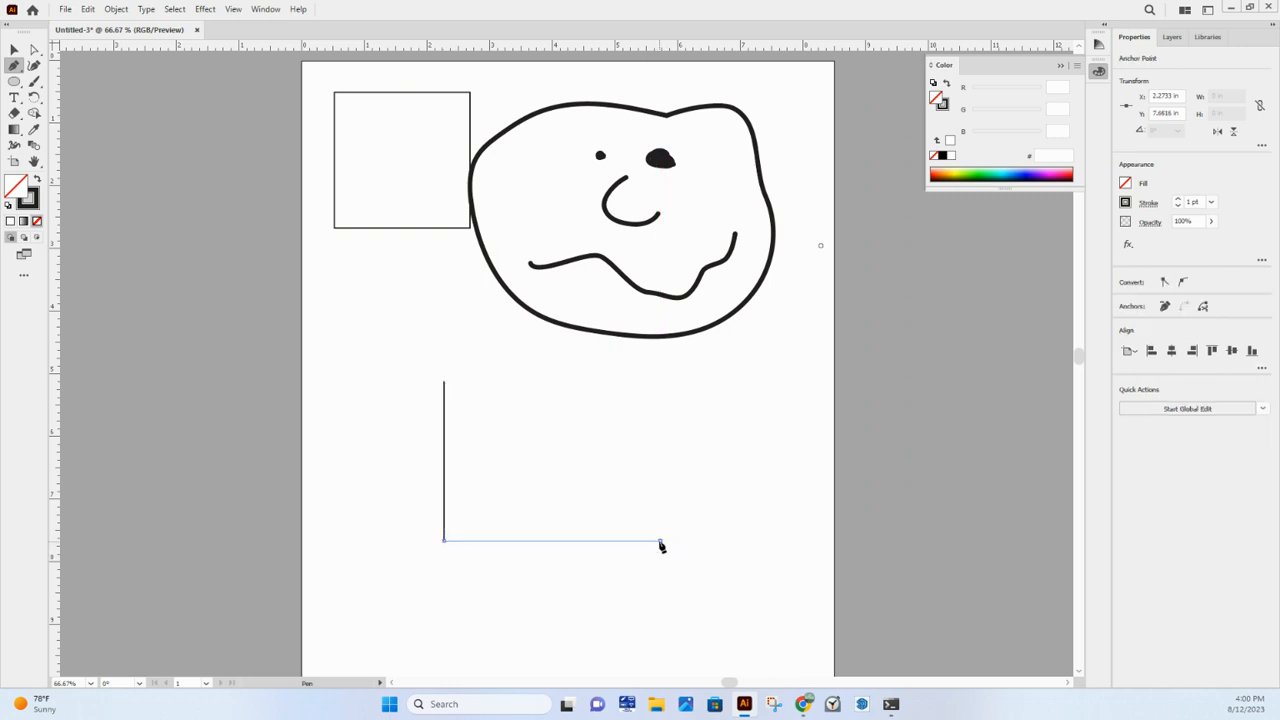
pyautogui.click(444, 381)
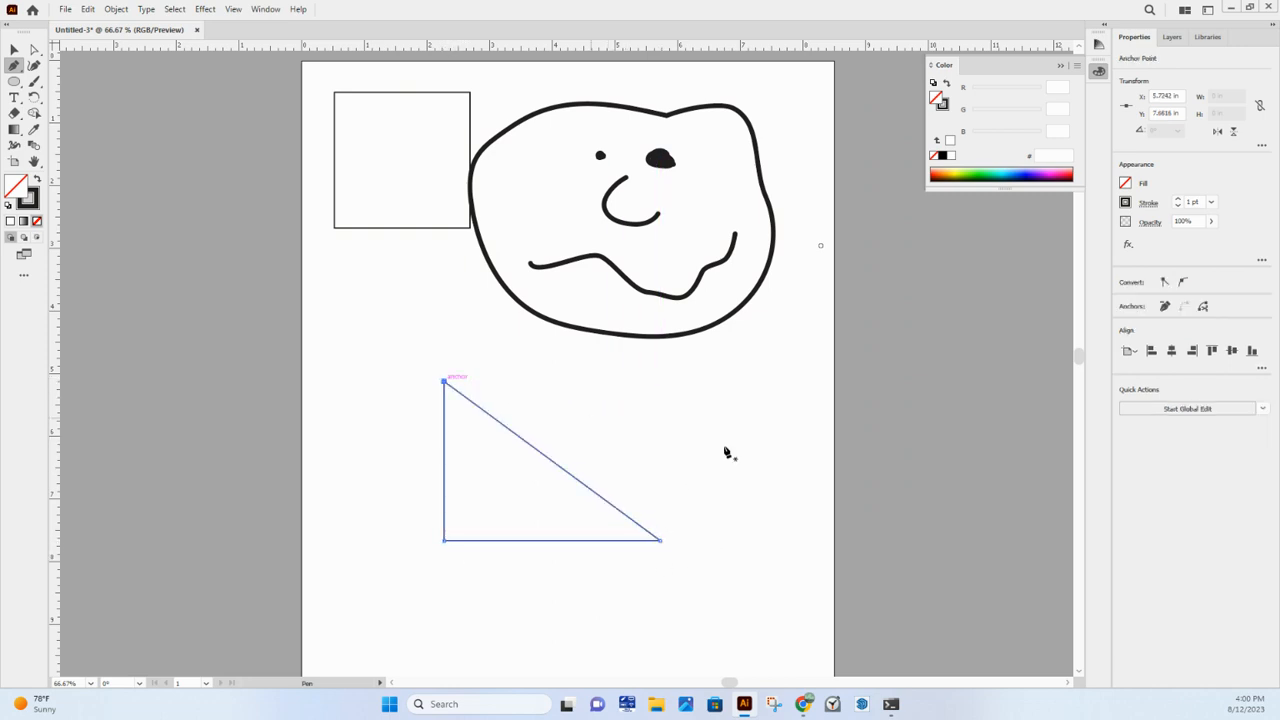
# - Try to draw a curved, boot-like outline around the area right of and below the triangle with the Pen tool
pyautogui.scroll(-1, 726, 449)
pyautogui.hscroll(2, 726, 449)
pyautogui.scroll(-1, 659, 434)
pyautogui.hscroll(1, 659, 434)
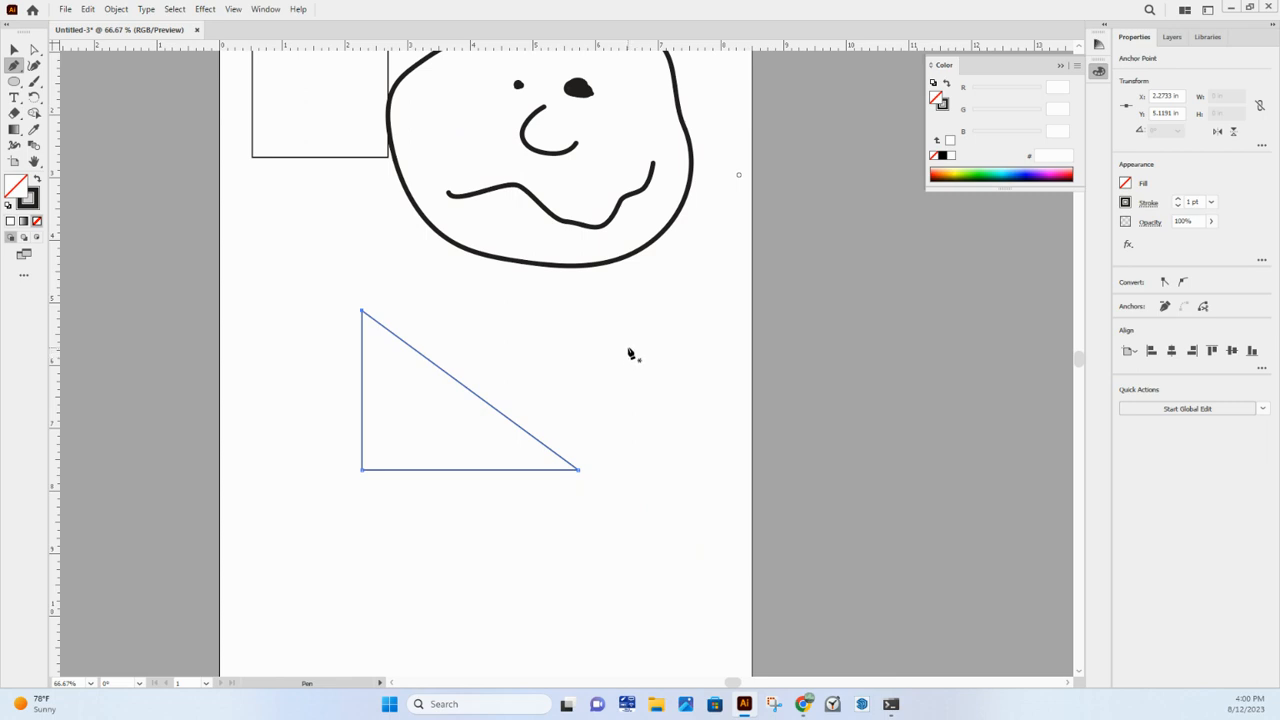
pyautogui.click(618, 300)
pyautogui.click(637, 395)
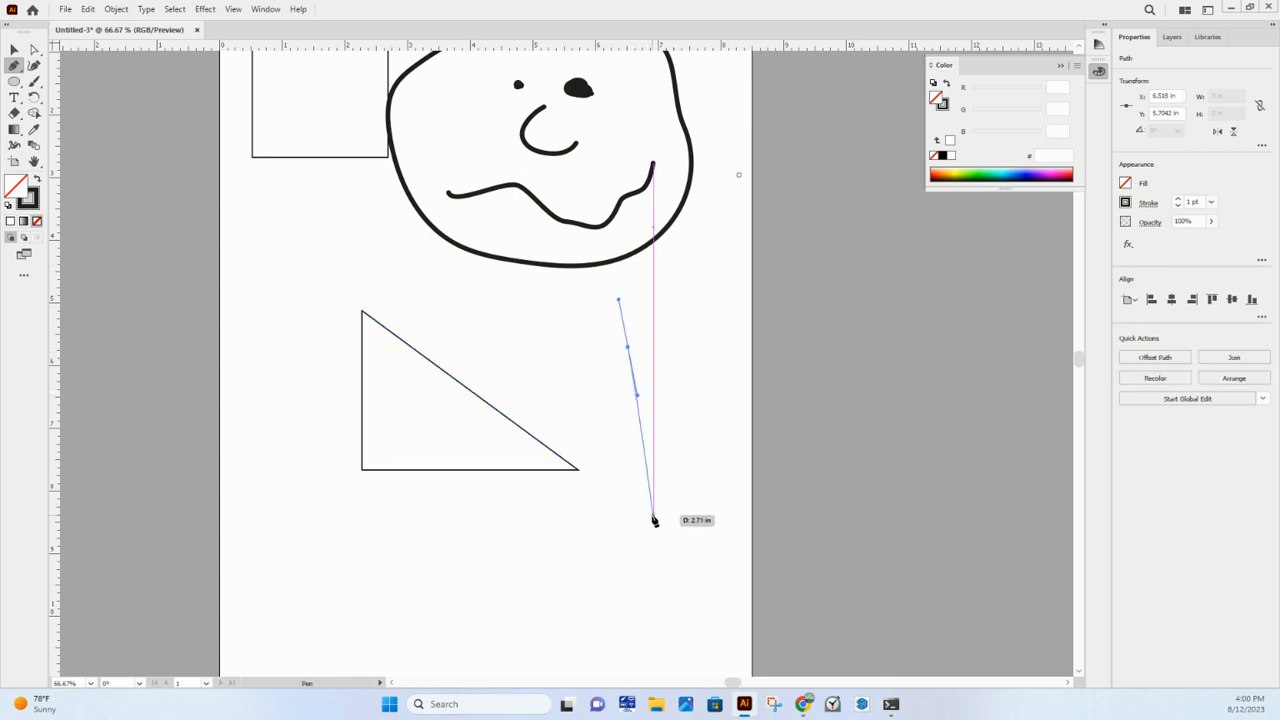
pyautogui.moveTo(617, 550); pyautogui.dragTo(600, 544)
pyautogui.moveTo(490, 550); pyautogui.dragTo(488, 608)
pyautogui.click(613, 672)
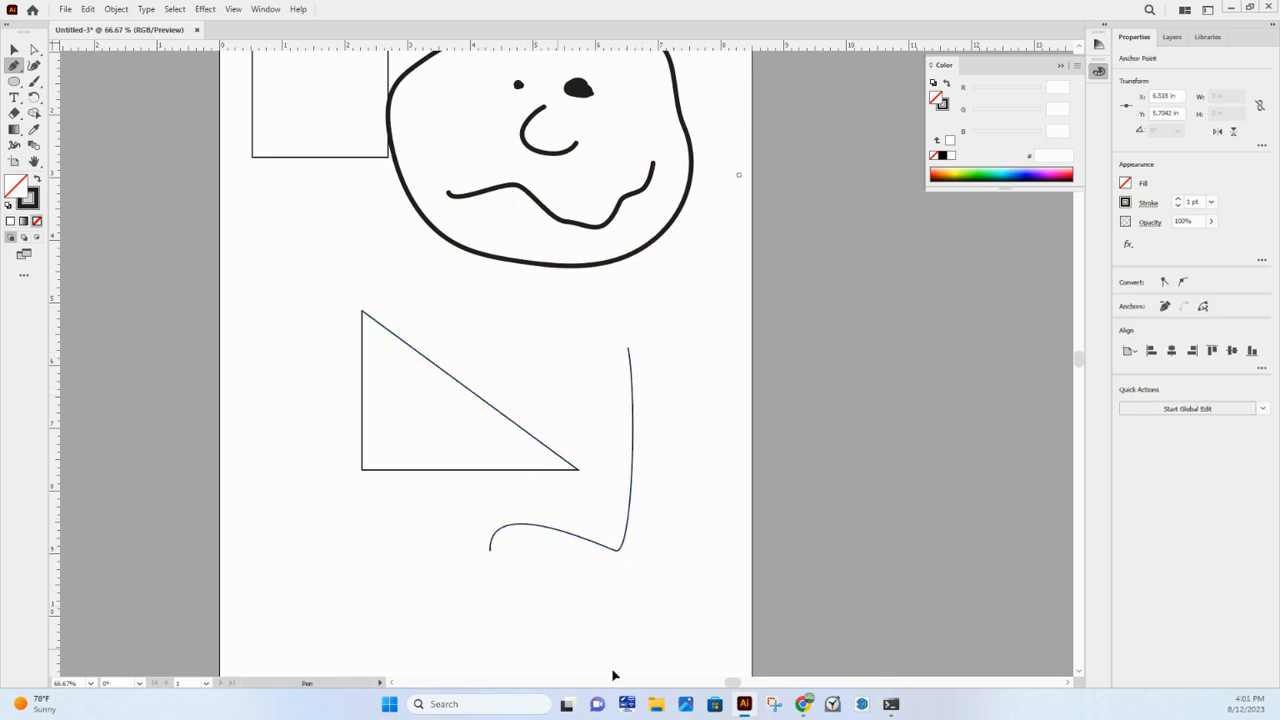
pyautogui.moveTo(613, 672); pyautogui.dragTo(733, 662)
pyautogui.moveTo(737, 578); pyautogui.dragTo(740, 546)
pyautogui.moveTo(733, 492); pyautogui.dragTo(711, 454)
pyautogui.moveTo(699, 403); pyautogui.dragTo(718, 346)
pyautogui.moveTo(714, 304); pyautogui.dragTo(698, 290)
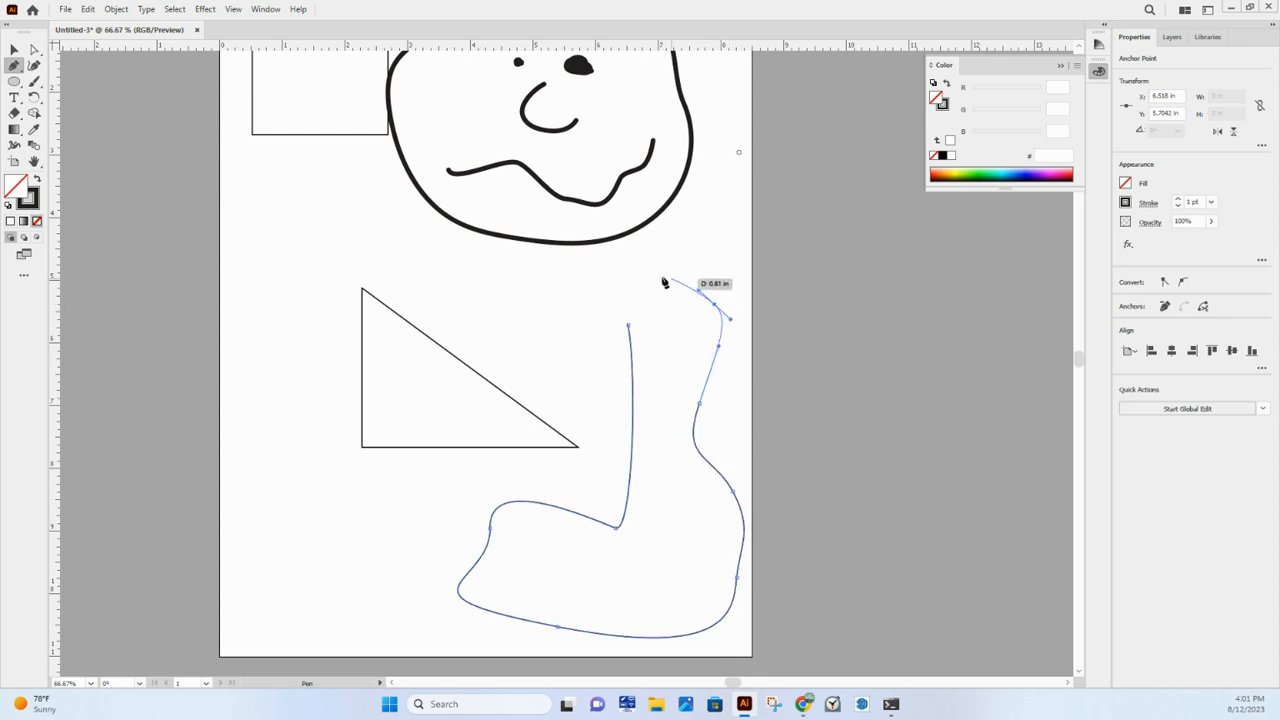
pyautogui.moveTo(615, 272); pyautogui.dragTo(597, 276)
pyautogui.click(598, 320)
pyautogui.click(628, 328)
pyautogui.click(585, 378)
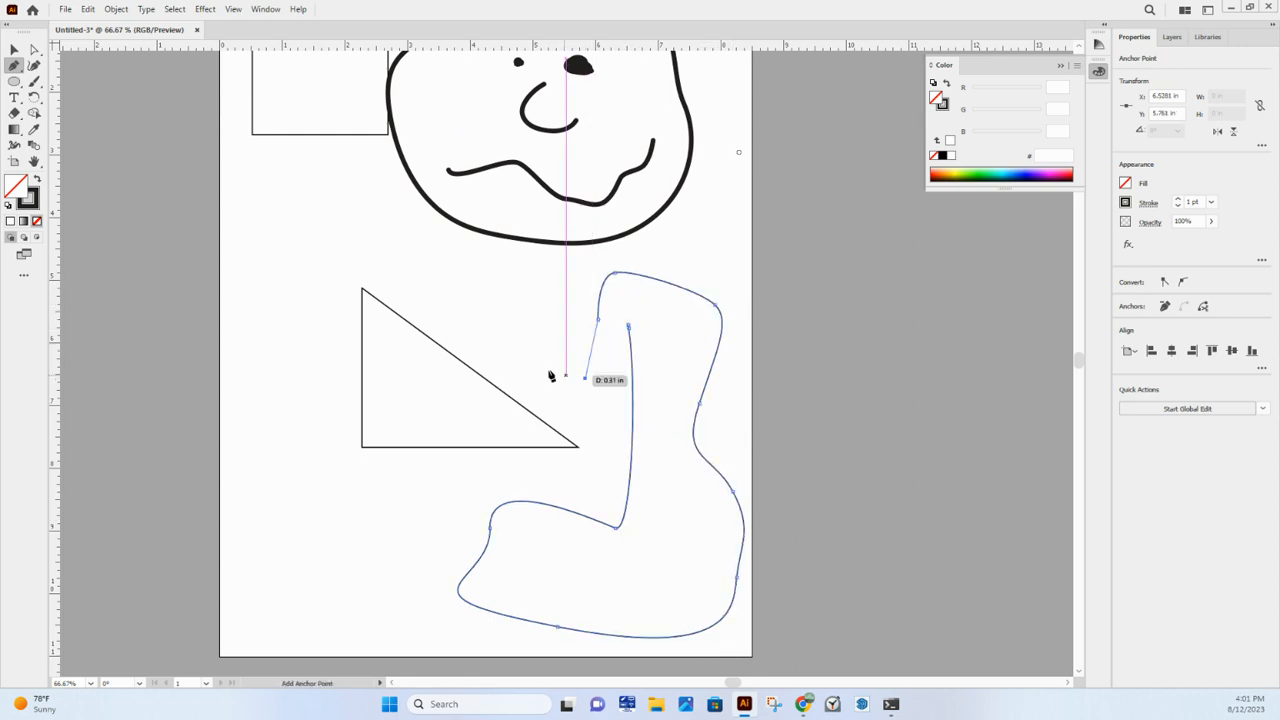
# - Undo the curved Pen path beside the triangle, including its starting anchor points
pyautogui.hotkey('ctrl', 'z')
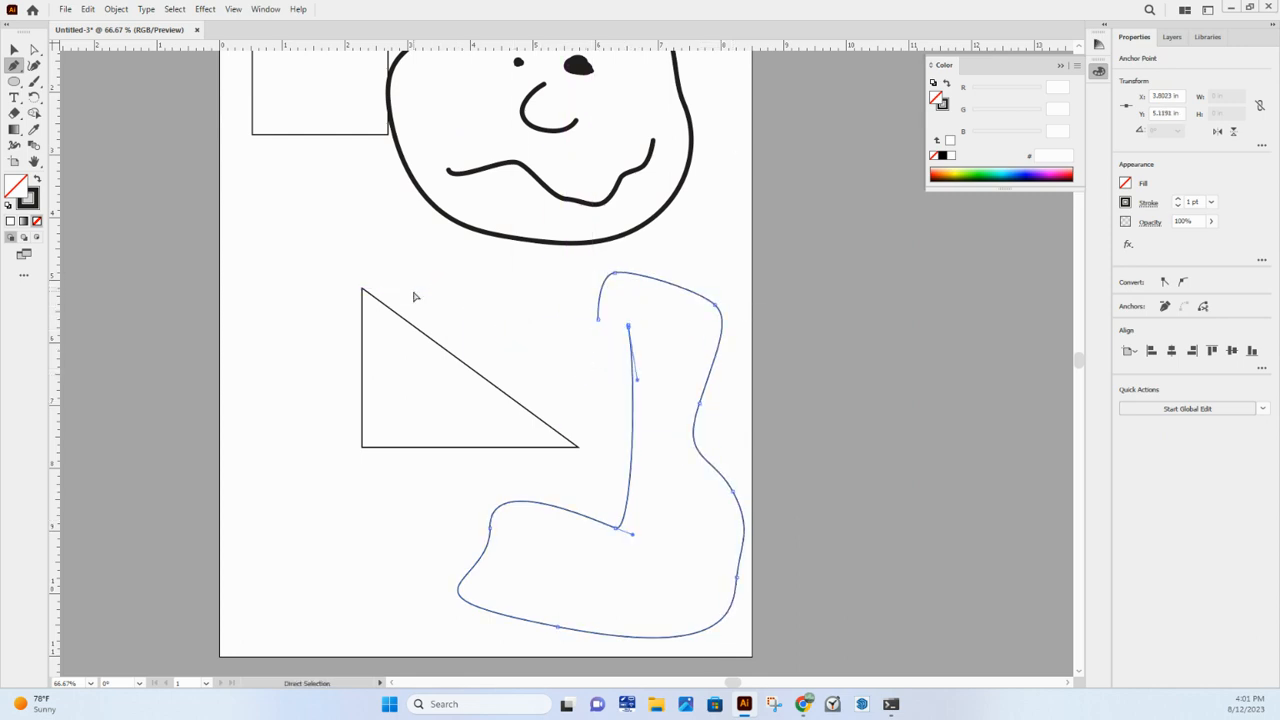
pyautogui.hotkey('ctrl', 'z')
pyautogui.hotkey('ctrl', 'z')
pyautogui.hotkey('ctrl', 'z')
pyautogui.hotkey('ctrl', 'z')
pyautogui.hotkey('ctrl', 'z')
pyautogui.hotkey('ctrl', 'z')
pyautogui.hotkey('ctrl', 'z')
pyautogui.hotkey('ctrl', 'z')
pyautogui.hotkey('ctrl', 'z')
pyautogui.hotkey('ctrl', 'z')
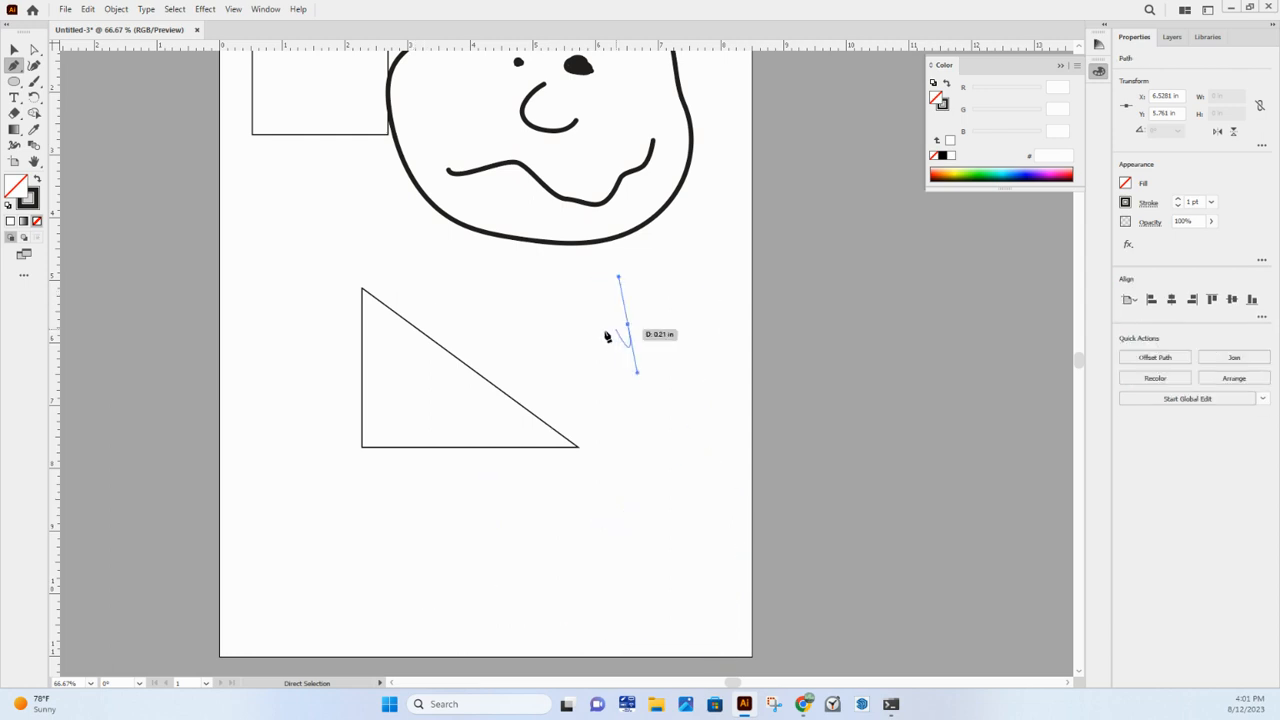
pyautogui.hotkey('ctrl', 'z')
# - Draw a closed curved blob about 3.19 in wide and 2.18 in high right of the triangle with the Pen tool
pyautogui.moveTo(549, 312); pyautogui.dragTo(583, 302)
pyautogui.moveTo(630, 311); pyautogui.dragTo(678, 347)
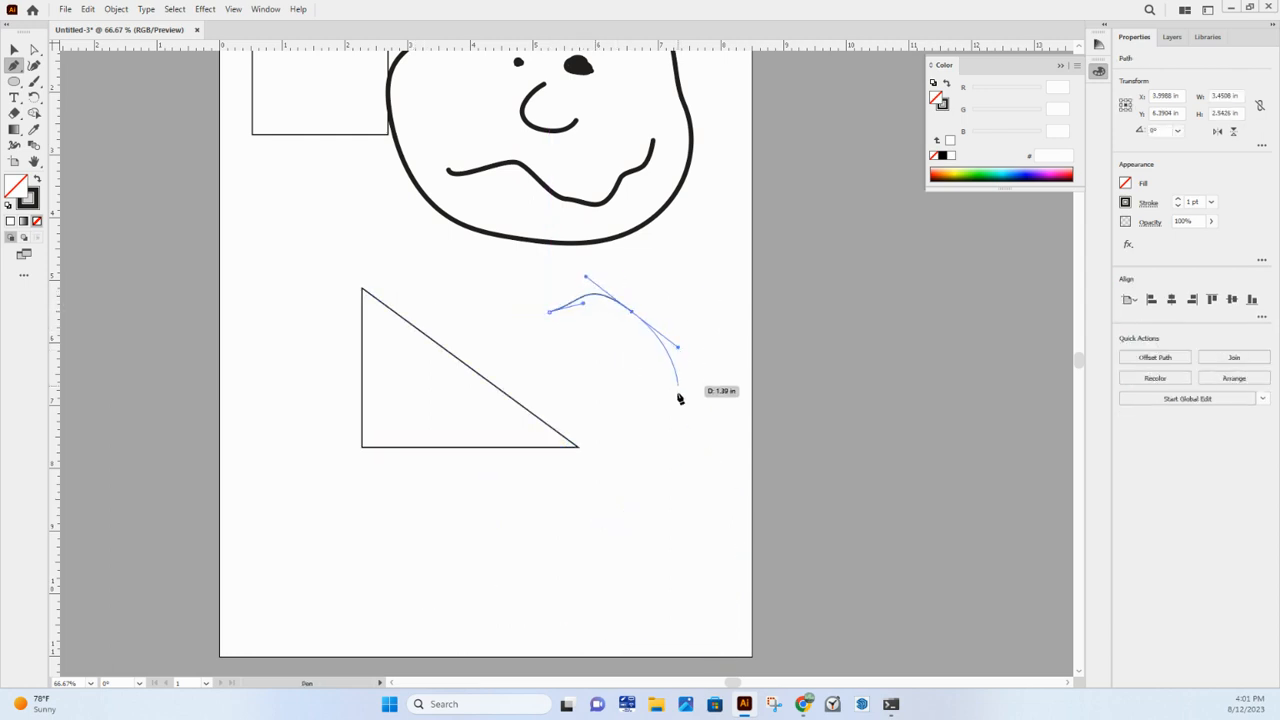
pyautogui.moveTo(678, 391)
pyautogui.mouseDown()
pyautogui.moveTo(643, 424)
pyautogui.moveTo(562, 419)
pyautogui.mouseUp()
pyautogui.moveTo(519, 391); pyautogui.dragTo(501, 360)
pyautogui.moveTo(500, 329); pyautogui.dragTo(518, 316)
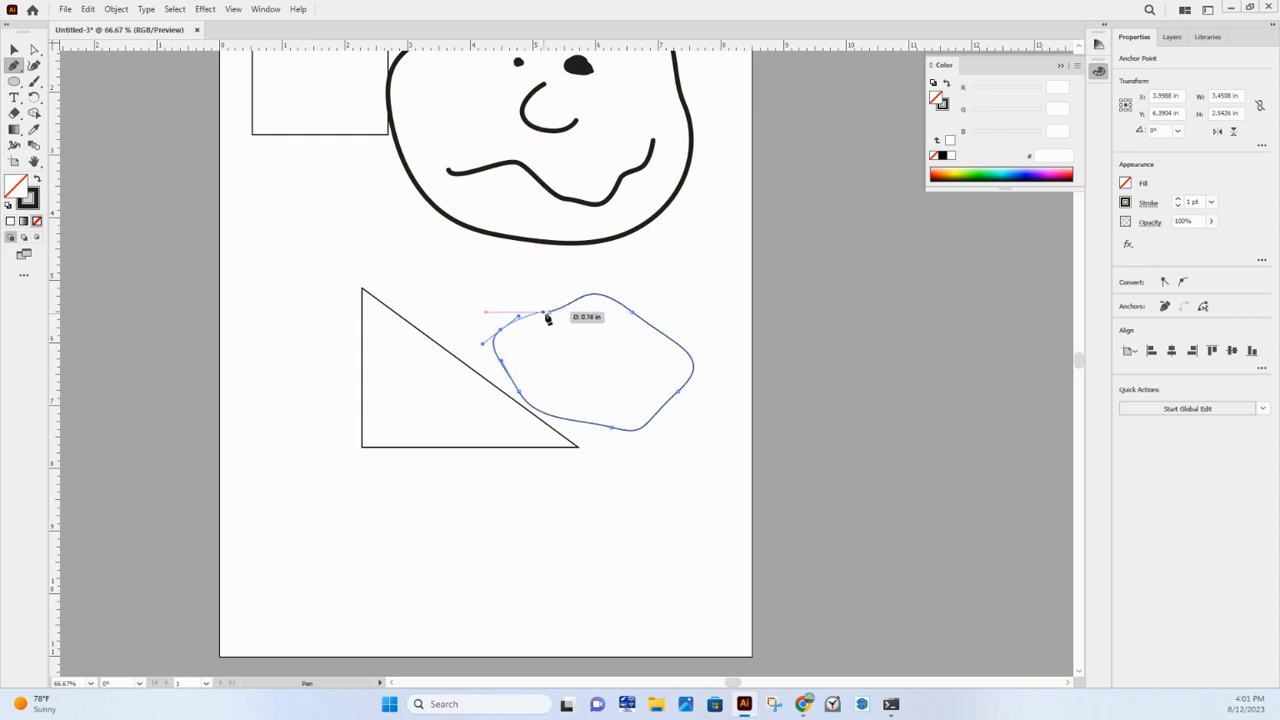
pyautogui.click(549, 314)
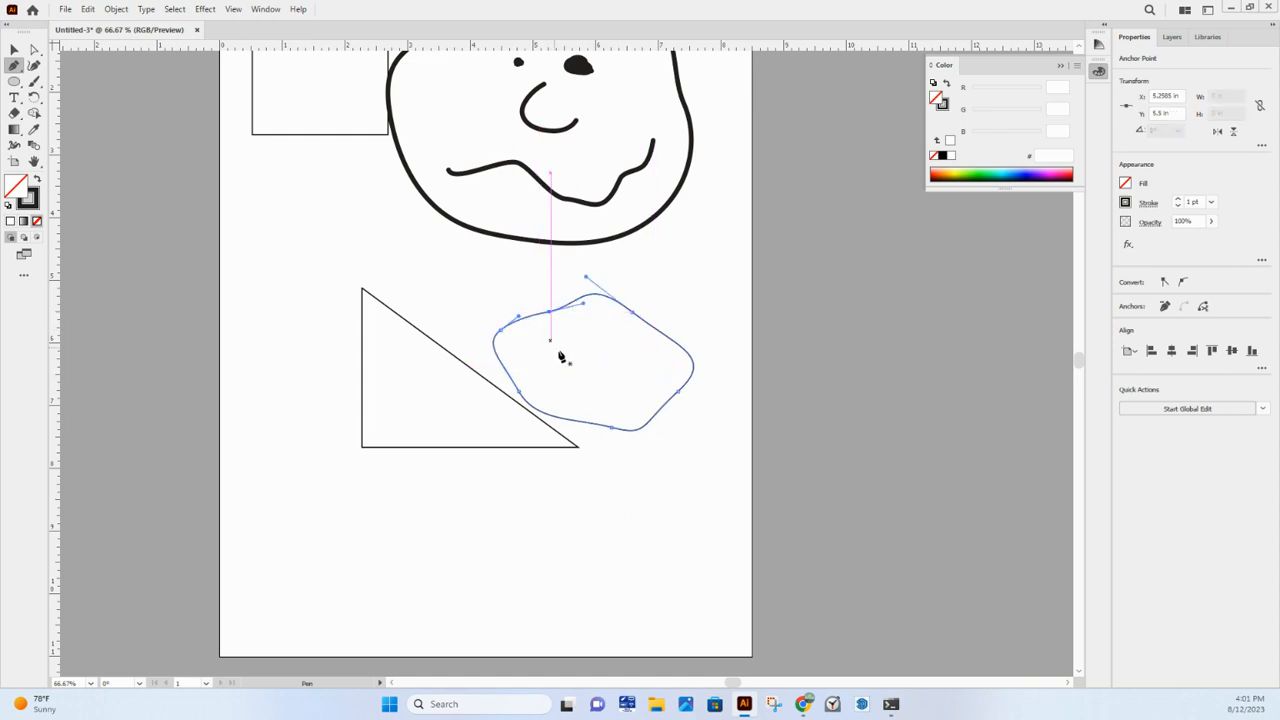
# - Reshape the blob's upper-left part with Direct Selection by moving its top anchor point up and left and bending the adjoining curve outward
pyautogui.press('a')
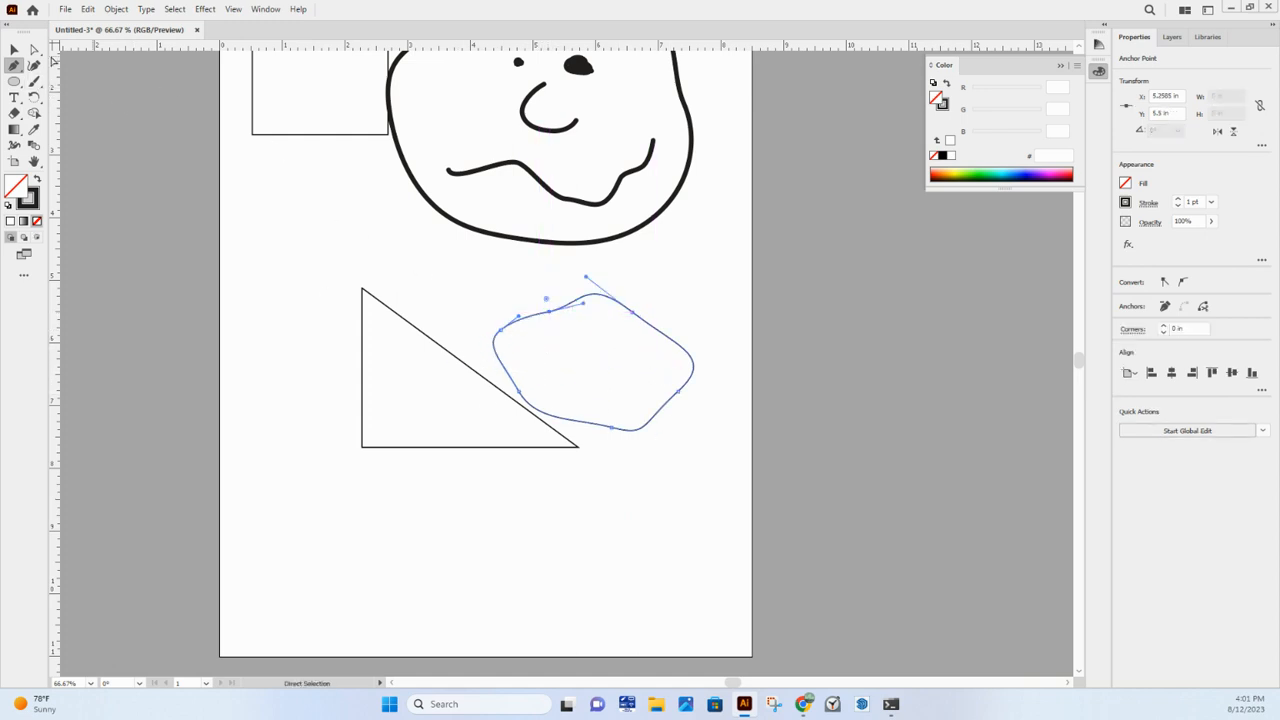
pyautogui.scroll(1, 605, 312)
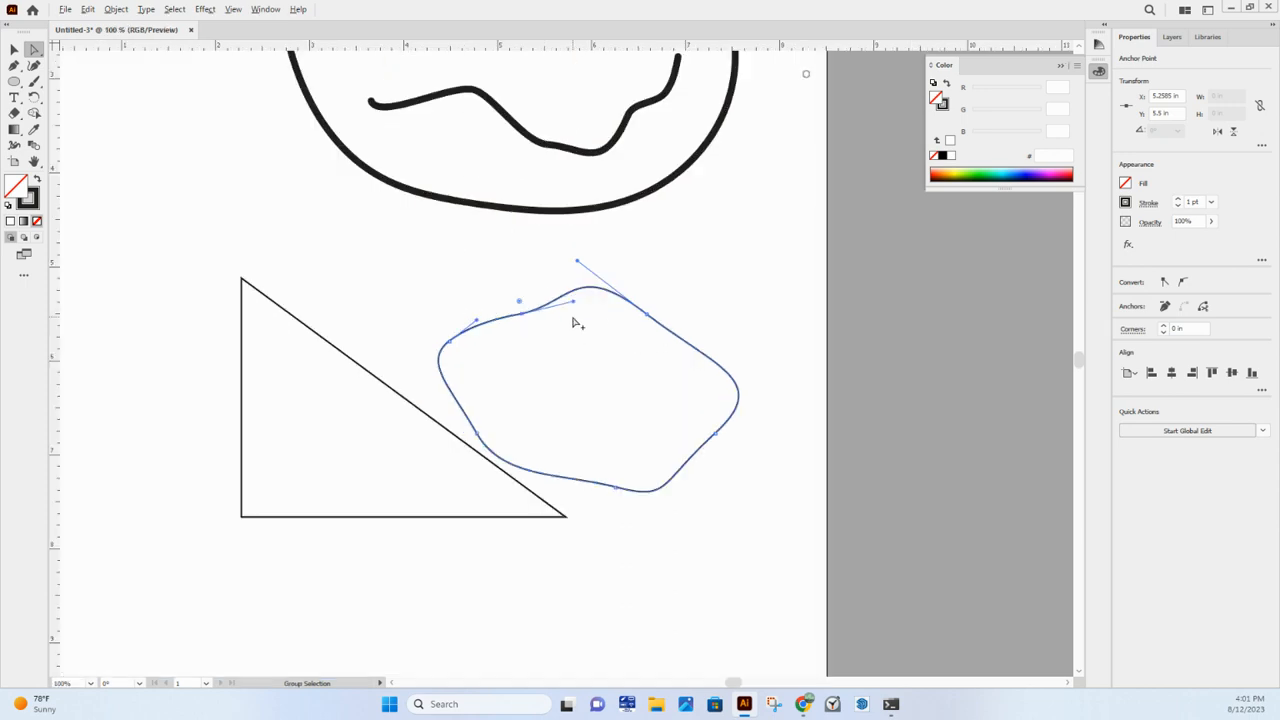
pyautogui.scroll(1, 577, 322)
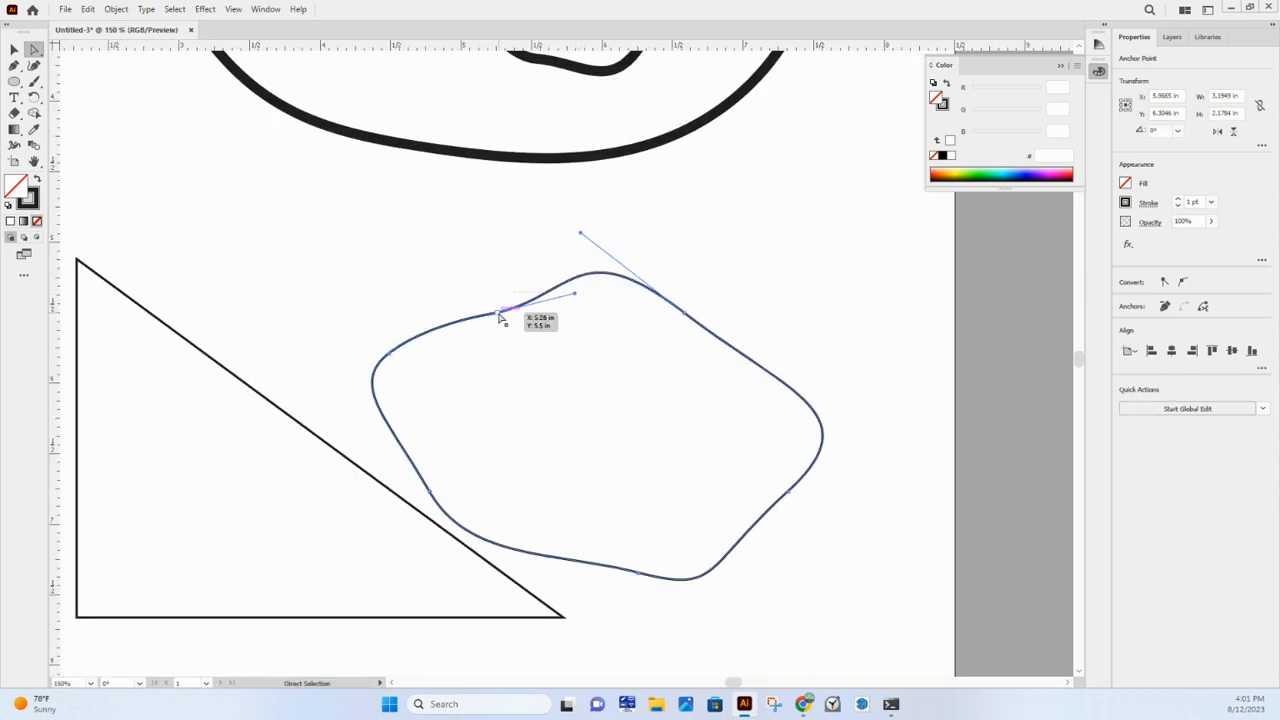
pyautogui.moveTo(499, 313); pyautogui.dragTo(484, 273)
pyautogui.moveTo(427, 325)
pyautogui.mouseDown()
pyautogui.moveTo(394, 309)
pyautogui.moveTo(357, 320)
pyautogui.moveTo(429, 334)
pyautogui.moveTo(405, 313)
pyautogui.mouseUp()
pyautogui.moveTo(484, 279); pyautogui.dragTo(491, 289)
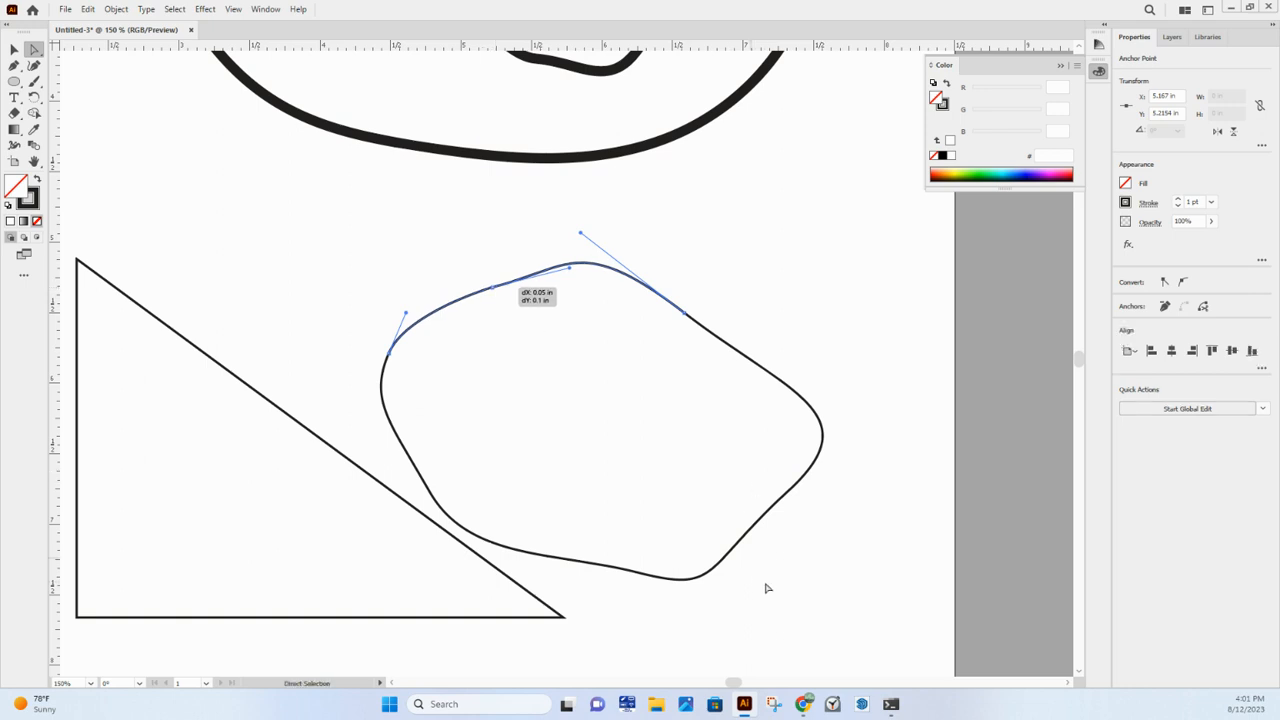
# - Widen the blob by pulling its lower-right and upper-right parts outward, and deselect it
pyautogui.moveTo(754, 531); pyautogui.dragTo(858, 465)
pyautogui.moveTo(768, 366); pyautogui.dragTo(843, 331)
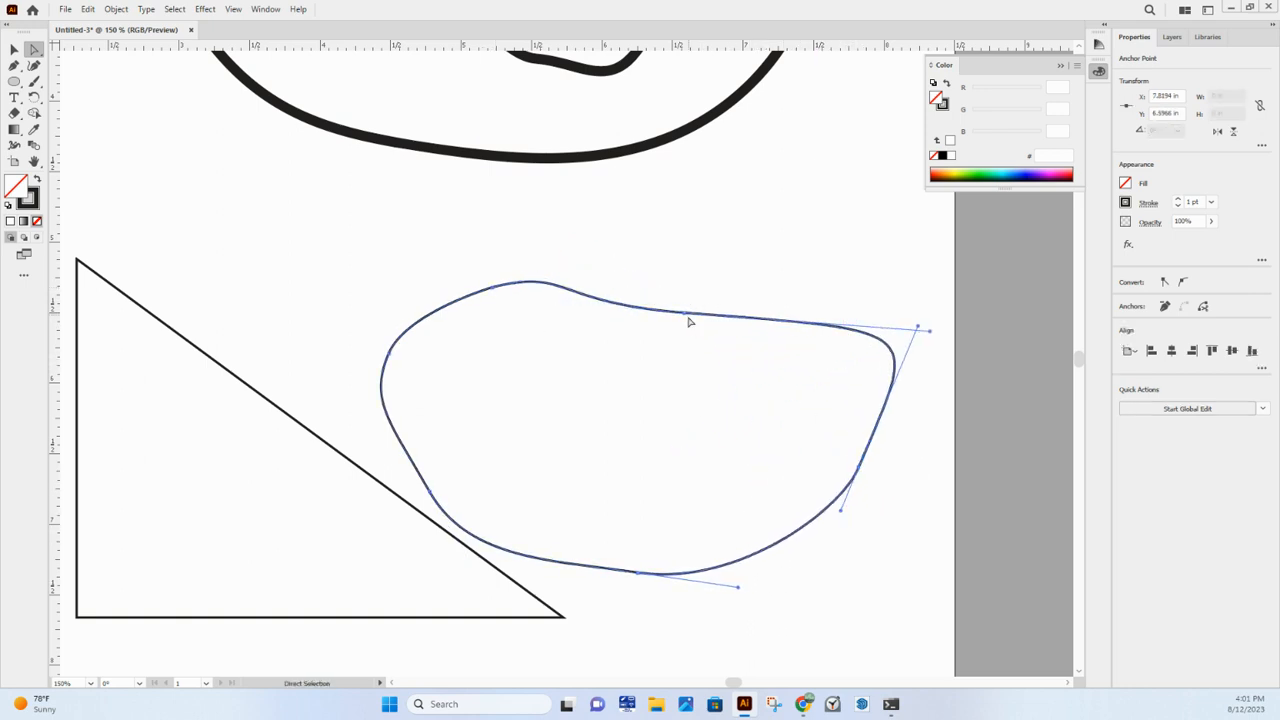
pyautogui.scroll(-1, 478, 560)
pyautogui.scroll(-2, 479, 554)
pyautogui.click(606, 380)
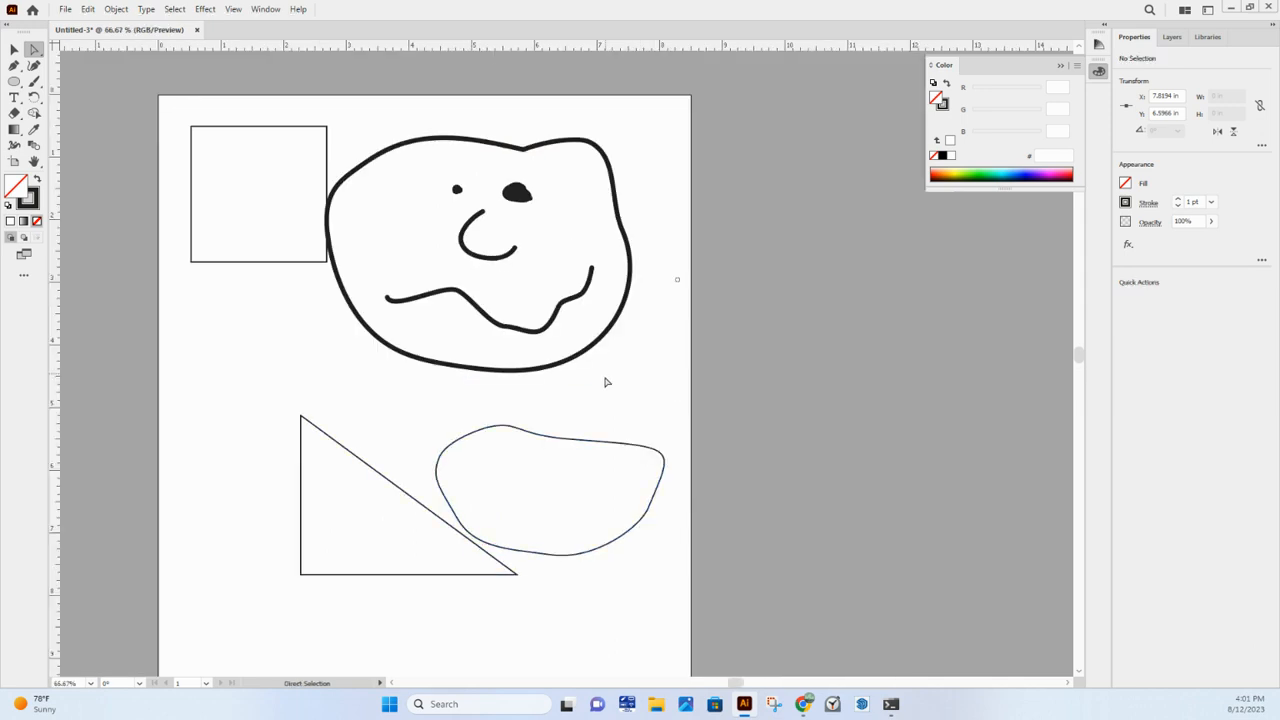
# - Skew the square by moving its right edge inward and up, and distort the triangle by moving its slanted edge down and left
pyautogui.moveTo(327, 140); pyautogui.dragTo(311, 130)
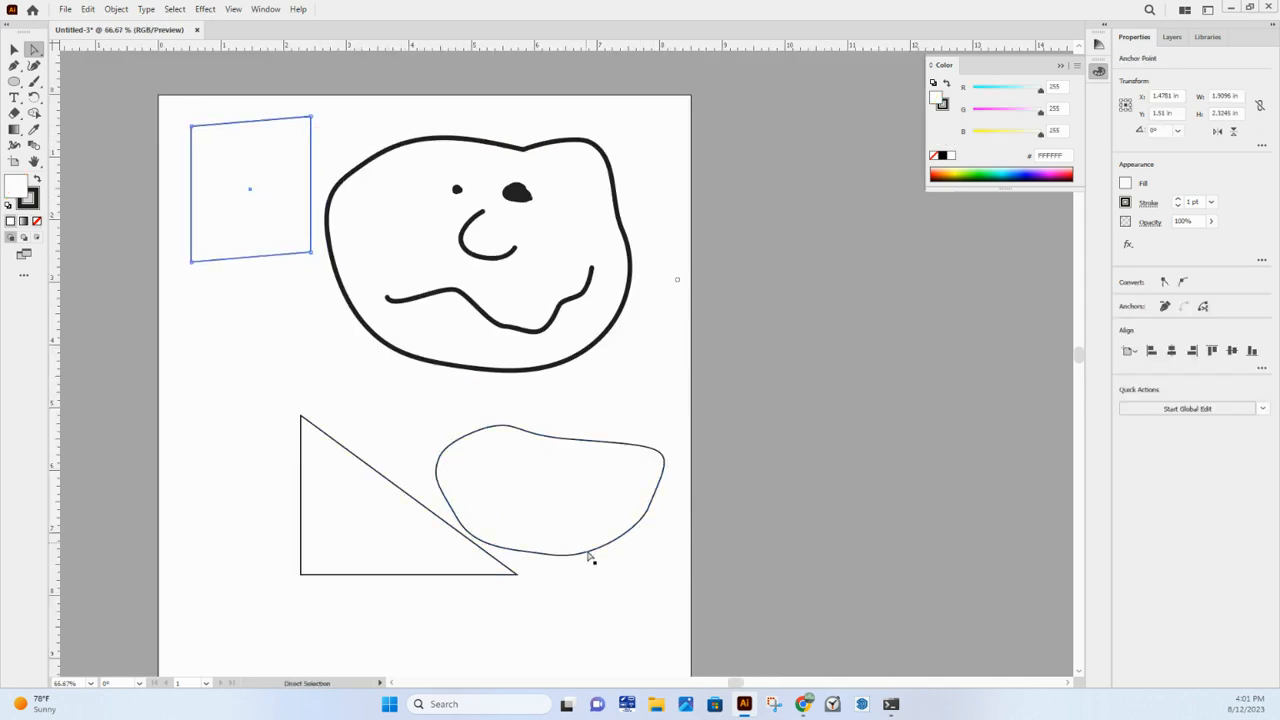
pyautogui.moveTo(420, 508); pyautogui.dragTo(367, 547)
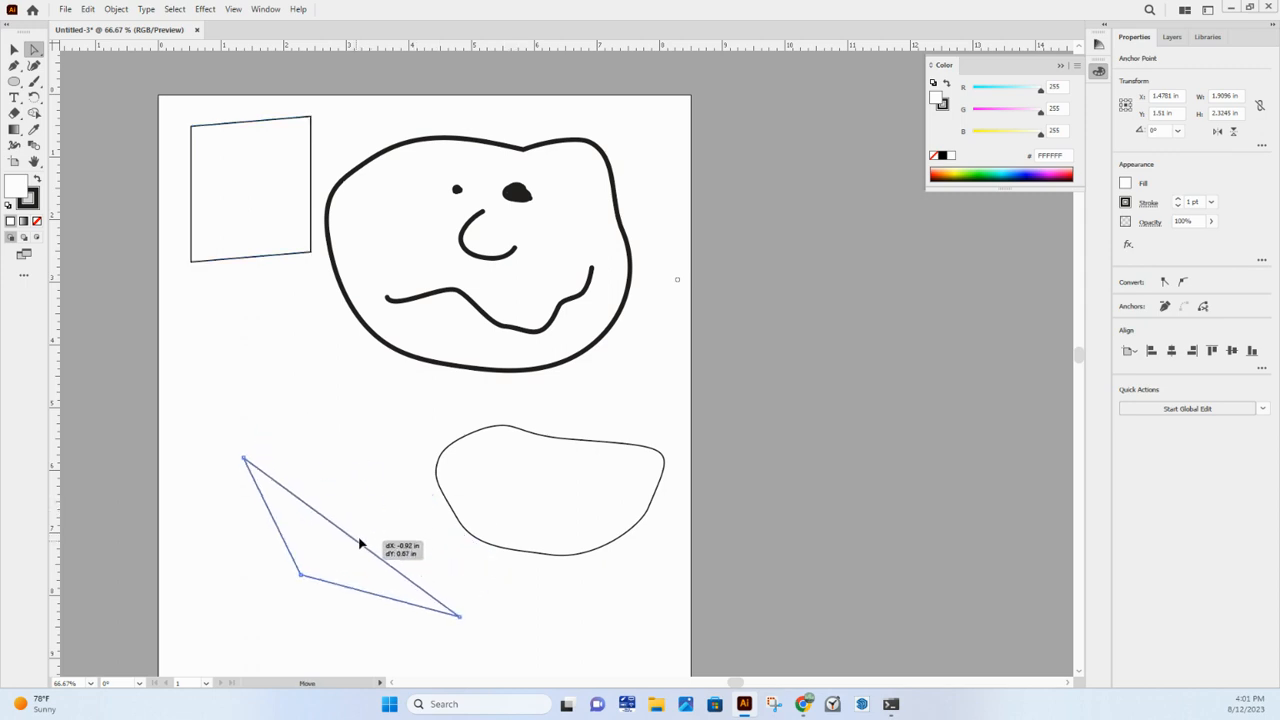
pyautogui.click(604, 450)
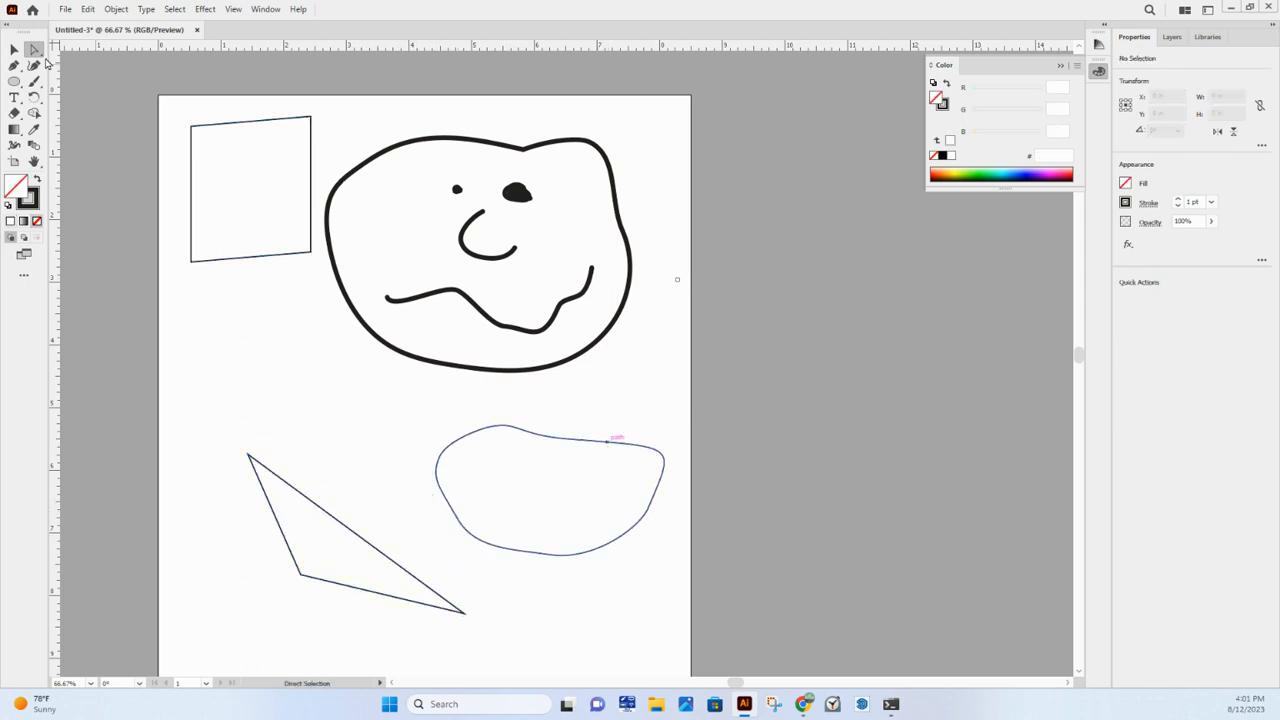
# - Set the blob's stroke colour to red FF0000 and deselect it
pyautogui.click(14, 49)
pyautogui.click(572, 438)
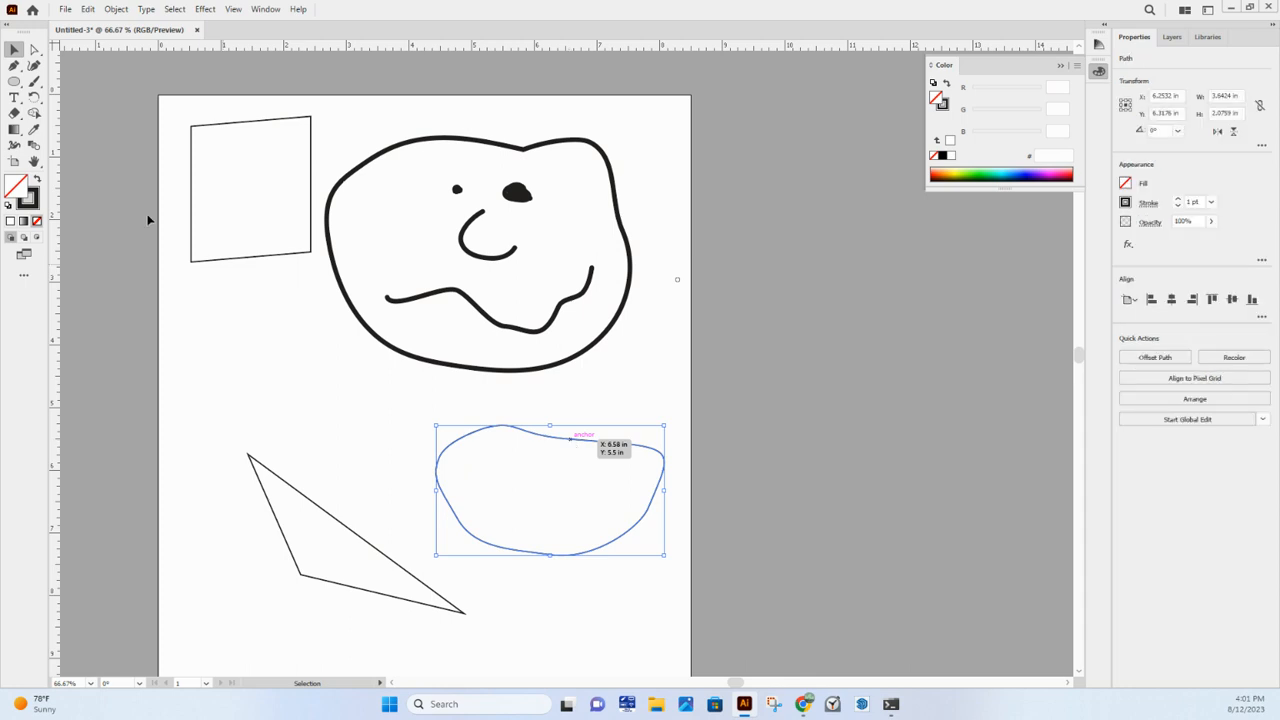
pyautogui.doubleClick(30, 199)
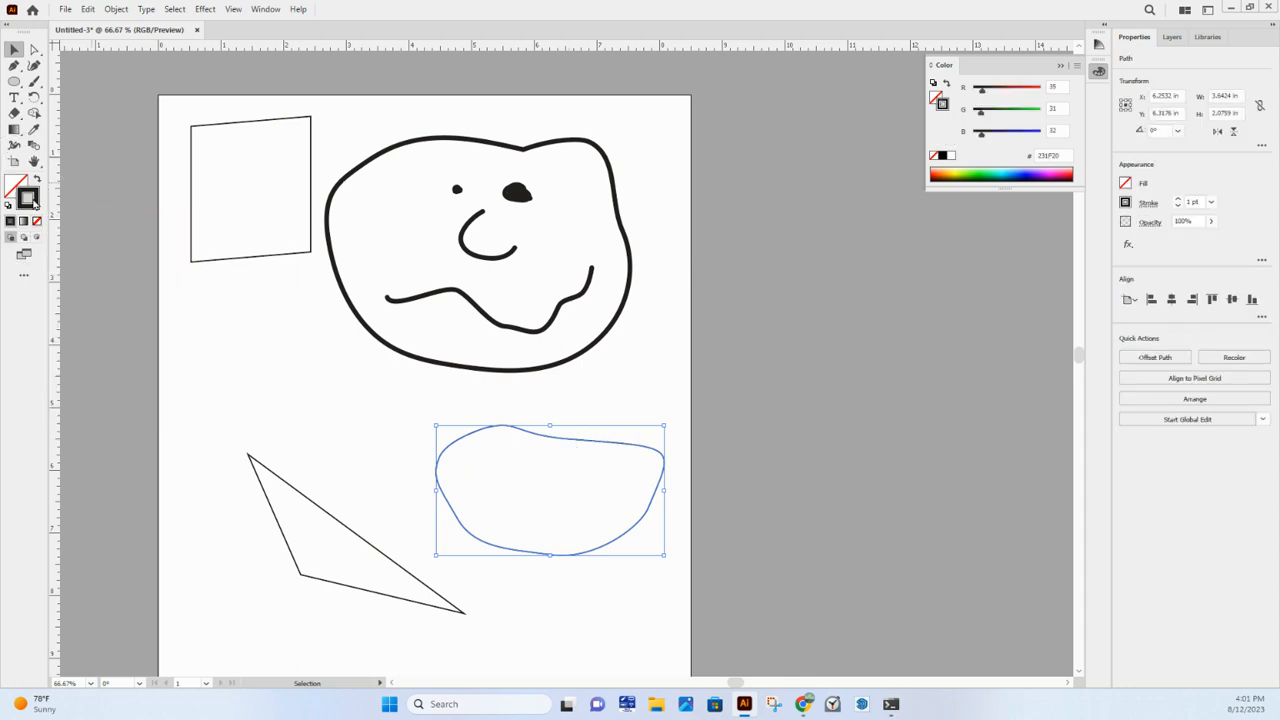
pyautogui.click(710, 368)
pyautogui.moveTo(710, 368); pyautogui.dragTo(795, 214)
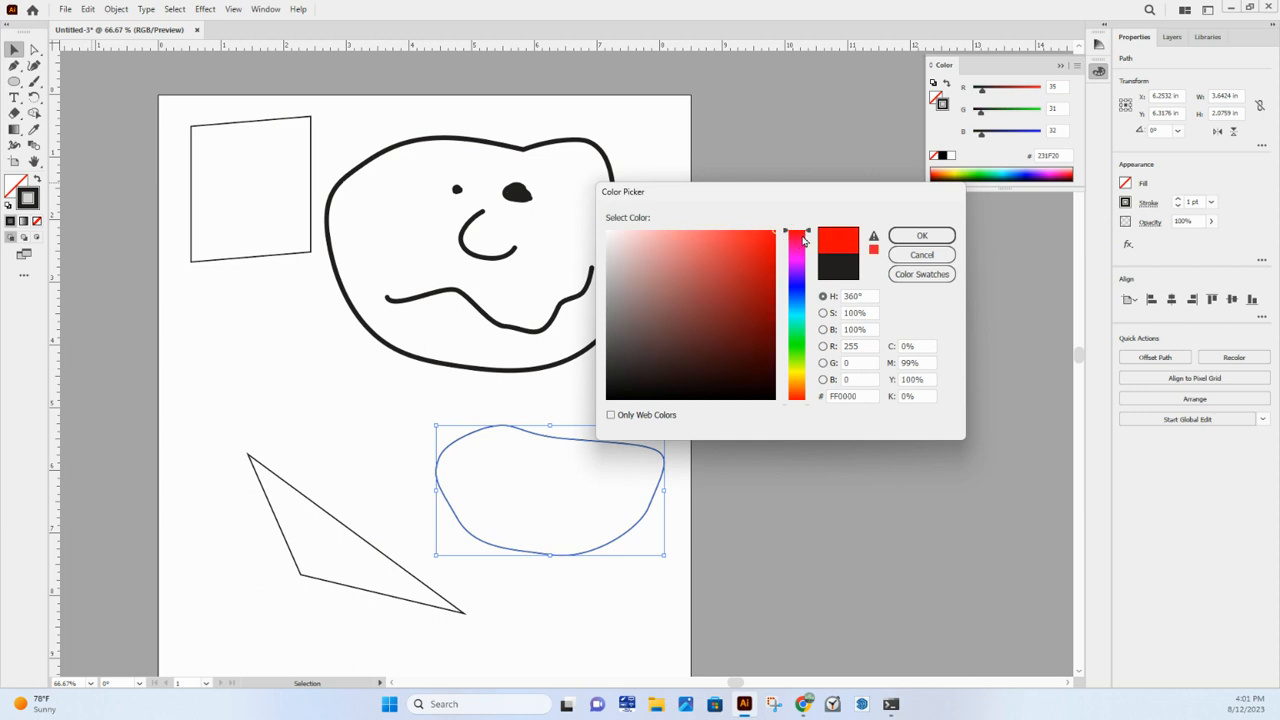
pyautogui.click(805, 232)
pyautogui.click(893, 237)
pyautogui.click(675, 403)
pyautogui.scroll(2, 617, 476)
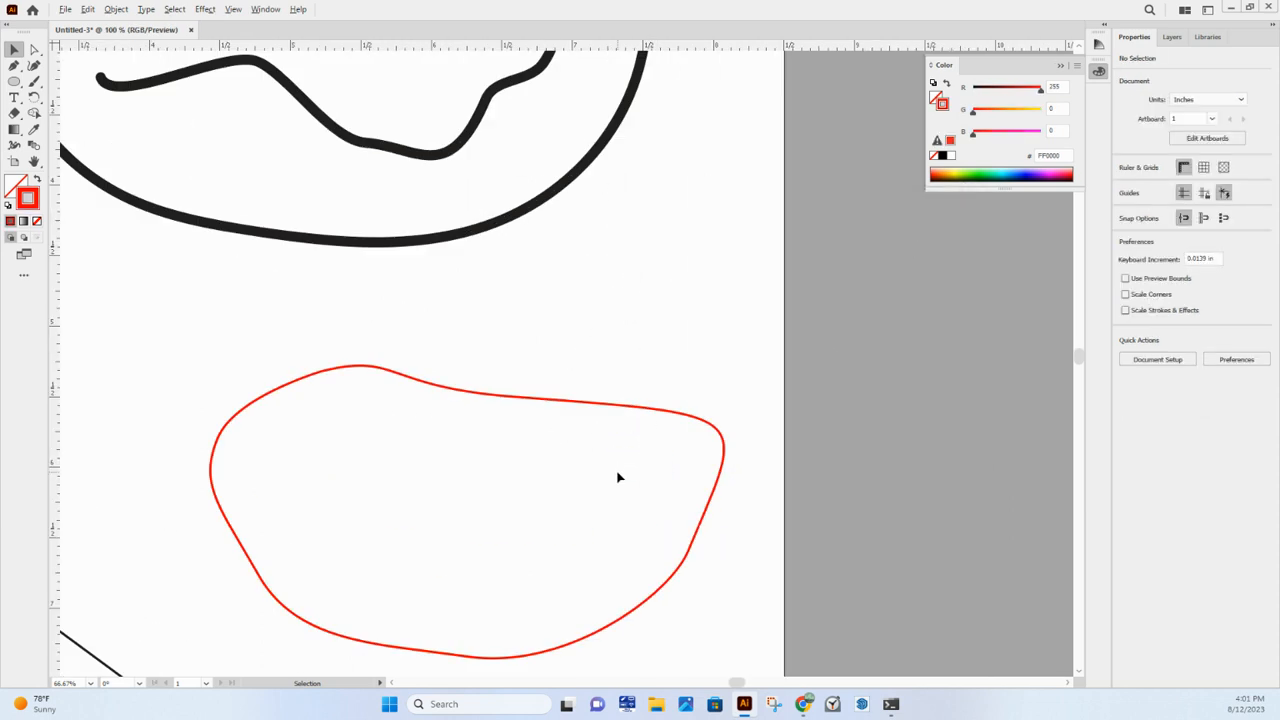
# - Move the head outline slightly right and down to about X 5.19 in, Y 2.61 in, and activate Direct Selection for it
pyautogui.scroll(-2, 530, 385)
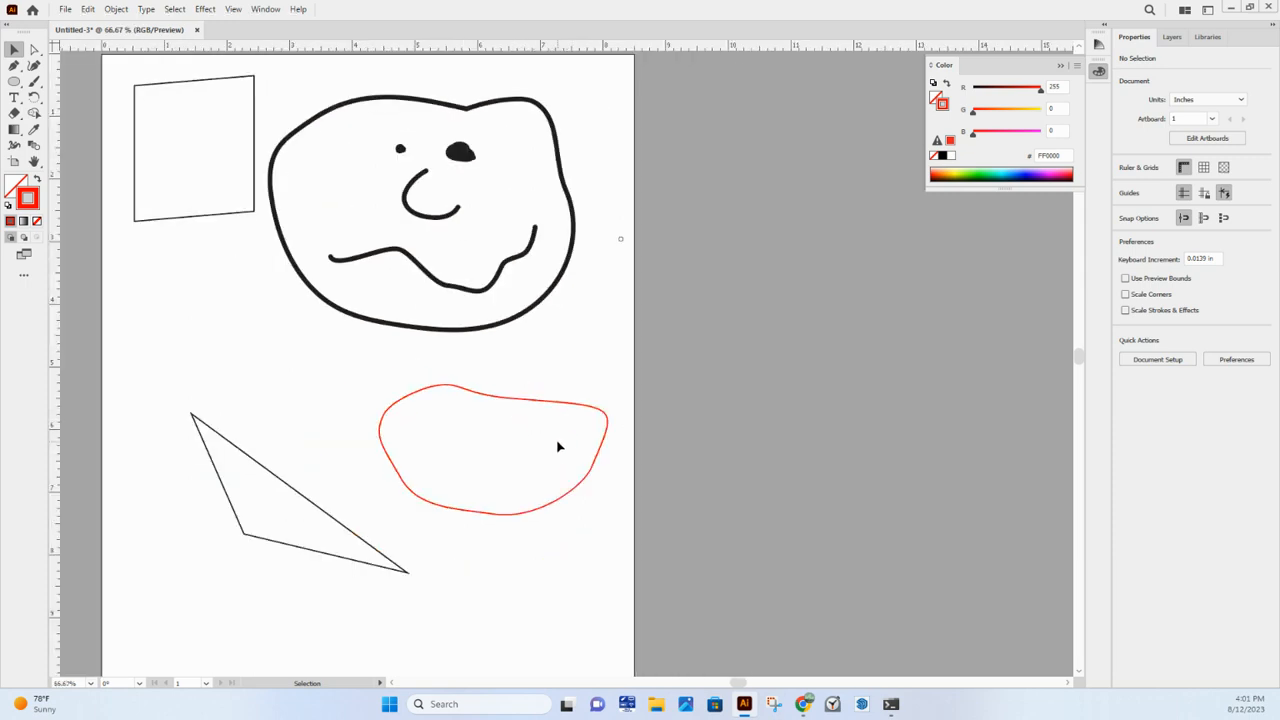
pyautogui.scroll(-1, 558, 447)
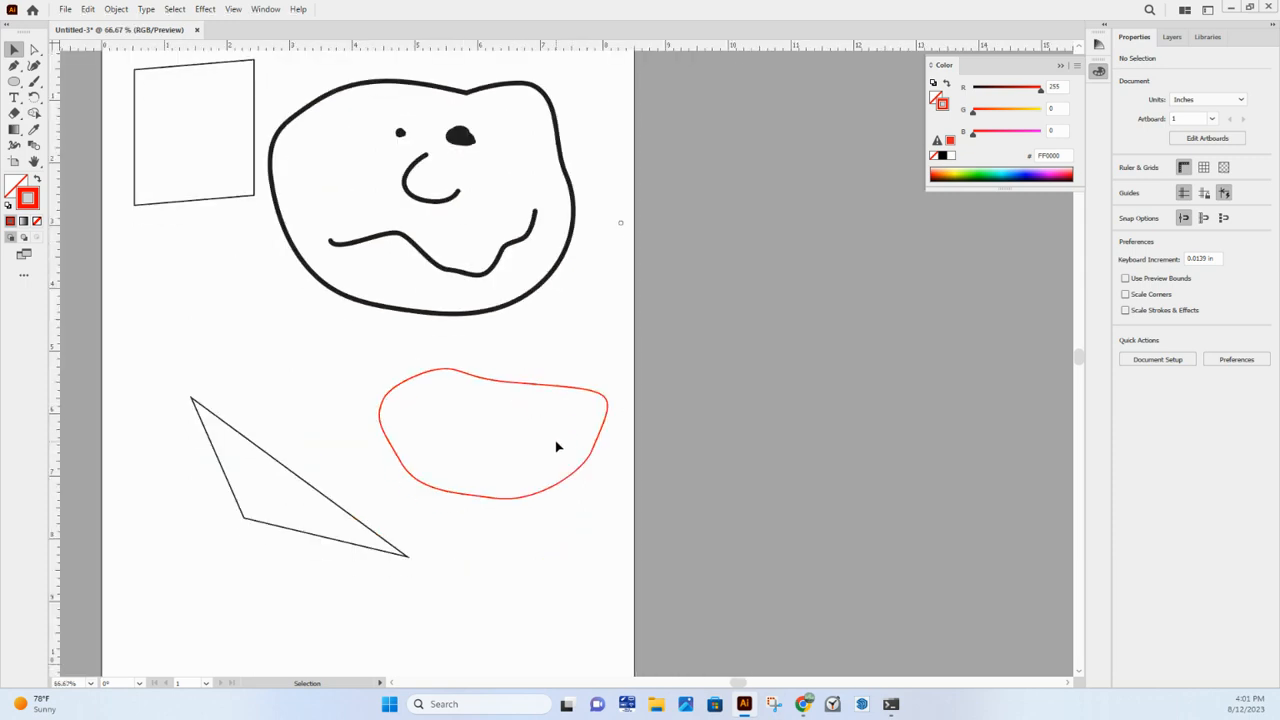
pyautogui.scroll(-1, 525, 418)
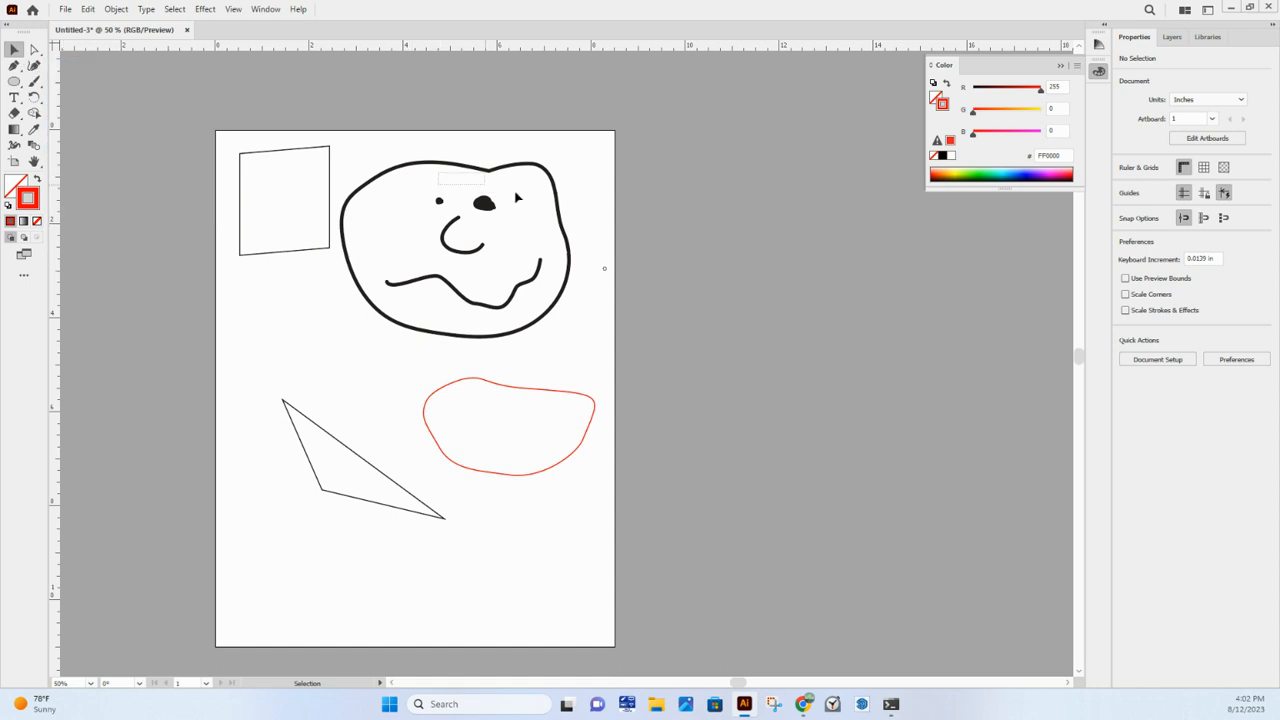
pyautogui.moveTo(517, 171)
pyautogui.mouseDown()
pyautogui.moveTo(665, 205)
pyautogui.moveTo(523, 175)
pyautogui.moveTo(535, 175)
pyautogui.mouseUp()
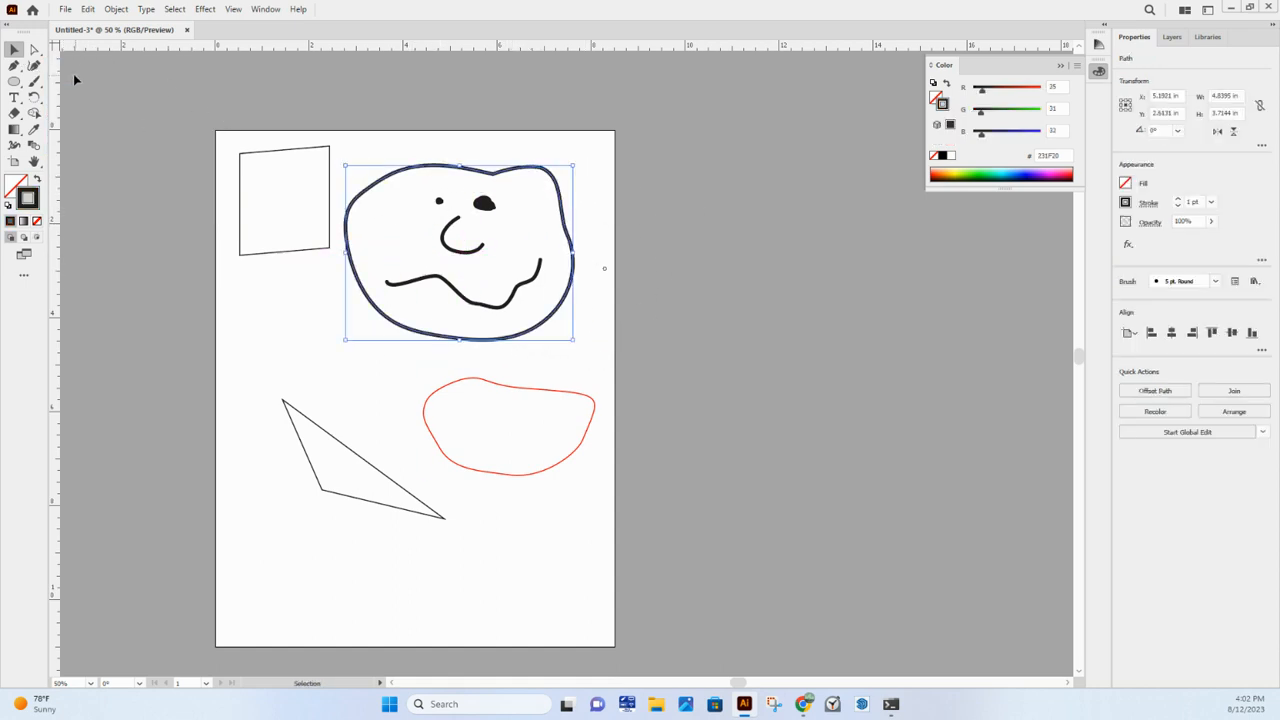
pyautogui.click(33, 50)
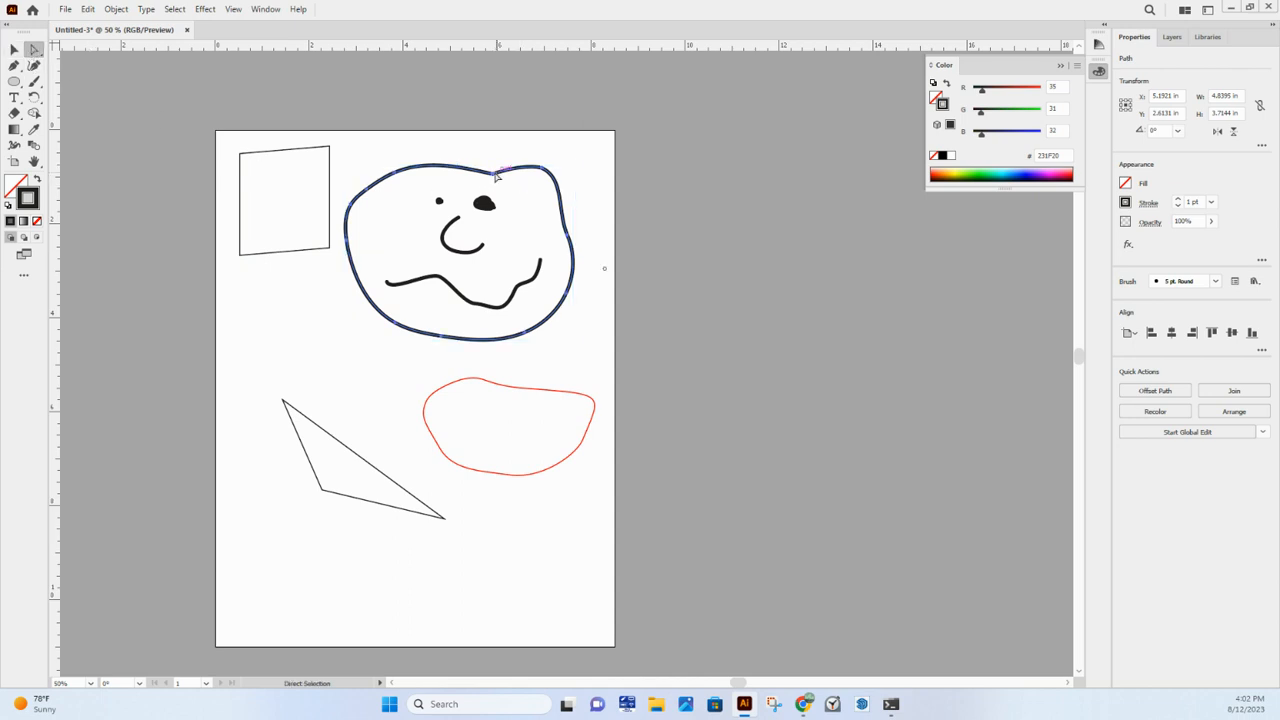
# - Open the head outline at its top, pull its upper-left part down toward the left eye, and deselect it
pyautogui.moveTo(495, 175); pyautogui.dragTo(410, 224)
pyautogui.click(400, 410)
pyautogui.click(16, 83)
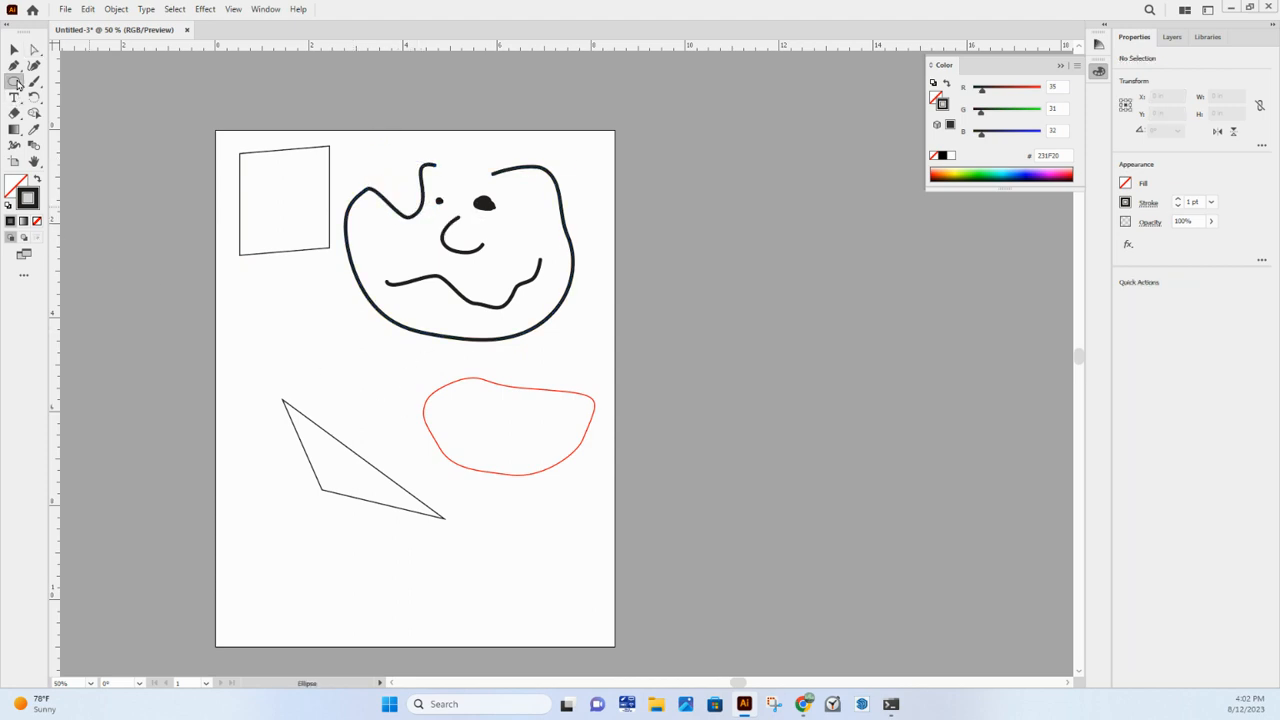
pyautogui.rightClick(17, 84)
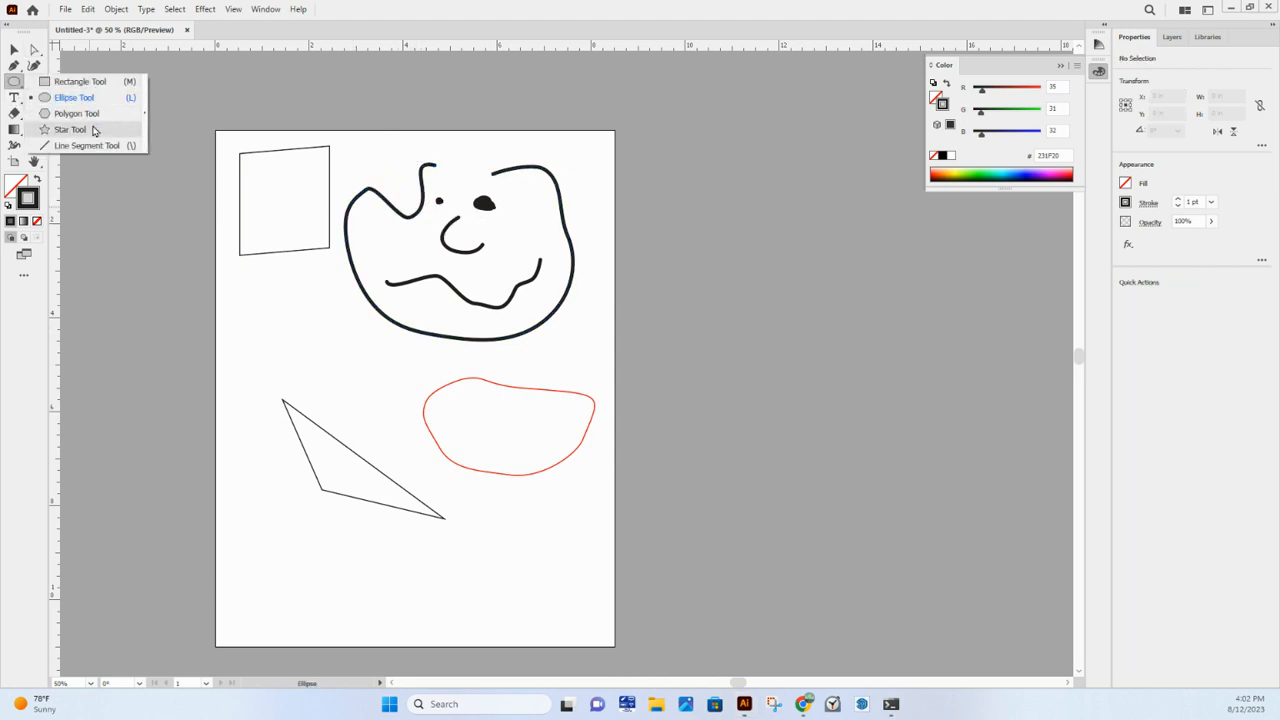
pyautogui.click(8, 85)
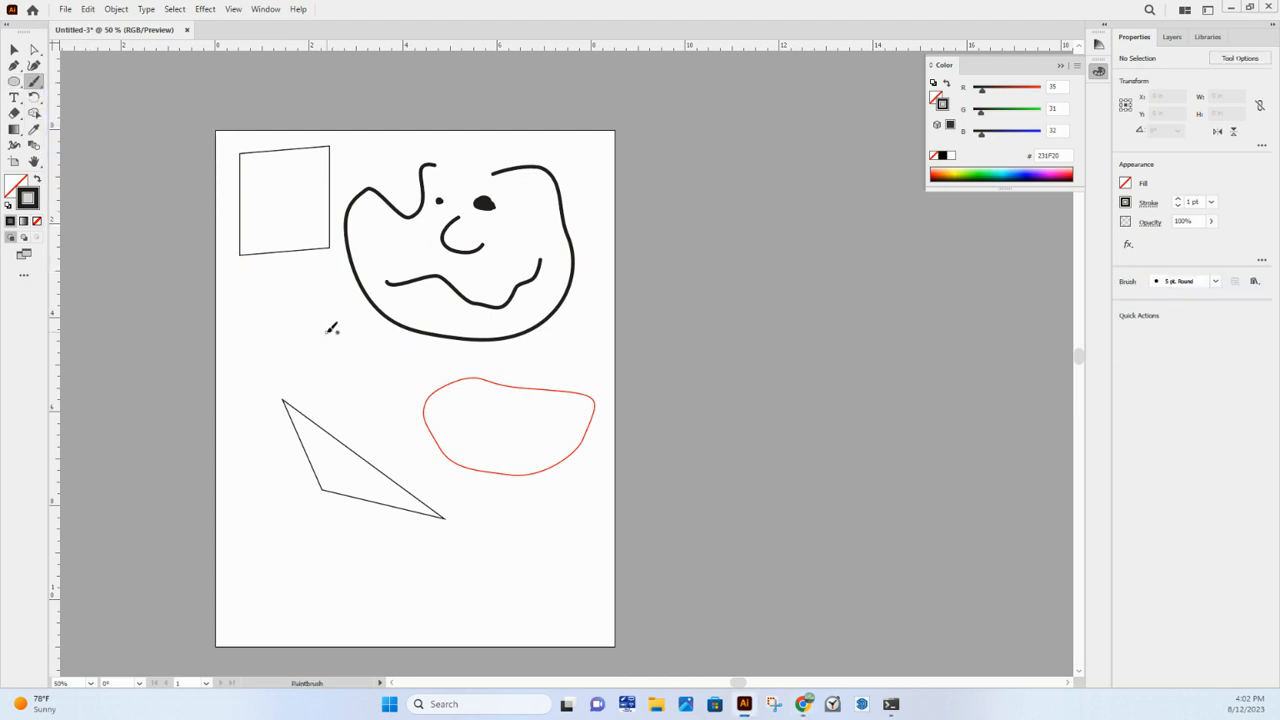
# - Paint a small circle, a hook, a short horizontal dash and a short diagonal line below the face with the 5 pt. Round Paintbrush
pyautogui.moveTo(321, 334)
pyautogui.mouseDown()
pyautogui.moveTo(313, 383)
pyautogui.moveTo(318, 333)
pyautogui.mouseUp()
pyautogui.moveTo(381, 367)
pyautogui.mouseDown()
pyautogui.moveTo(383, 381)
pyautogui.moveTo(400, 370)
pyautogui.mouseUp()
pyautogui.moveTo(428, 368); pyautogui.dragTo(456, 368)
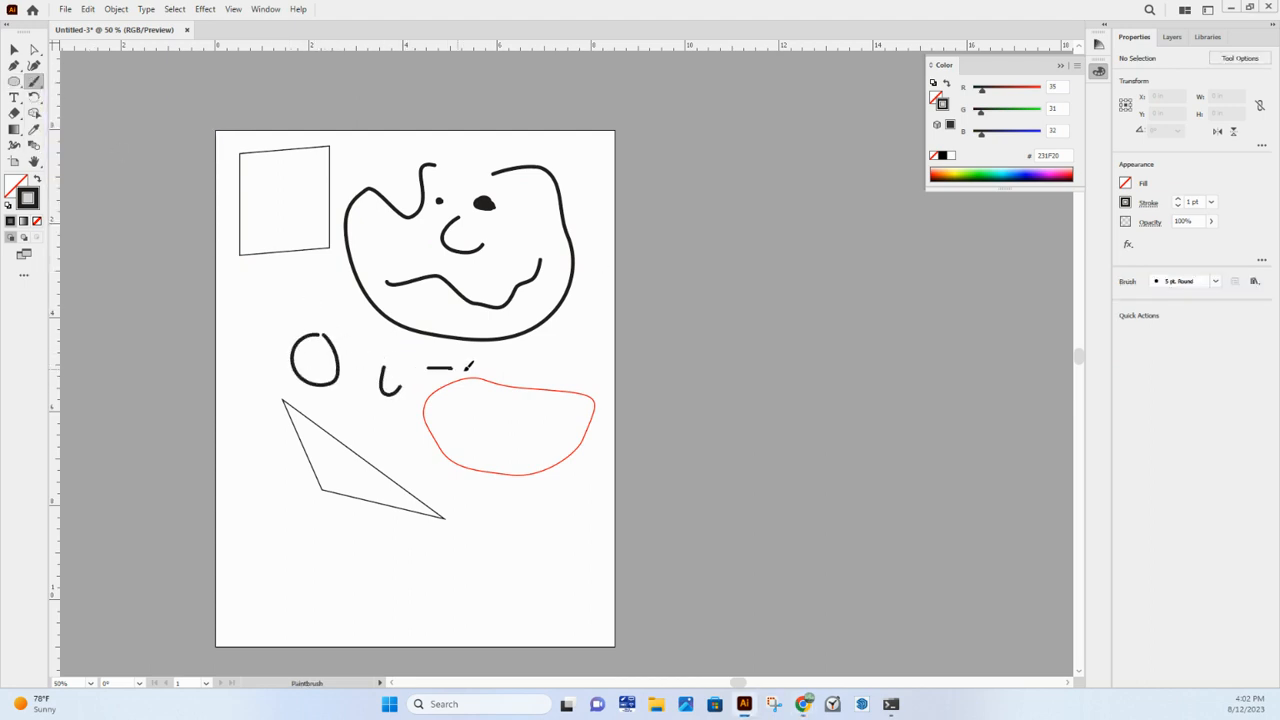
pyautogui.moveTo(391, 433); pyautogui.dragTo(428, 452)
# - Activate the Selection tool, view the stroke colour in the Color Picker and close it without applying a change
pyautogui.click(14, 49)
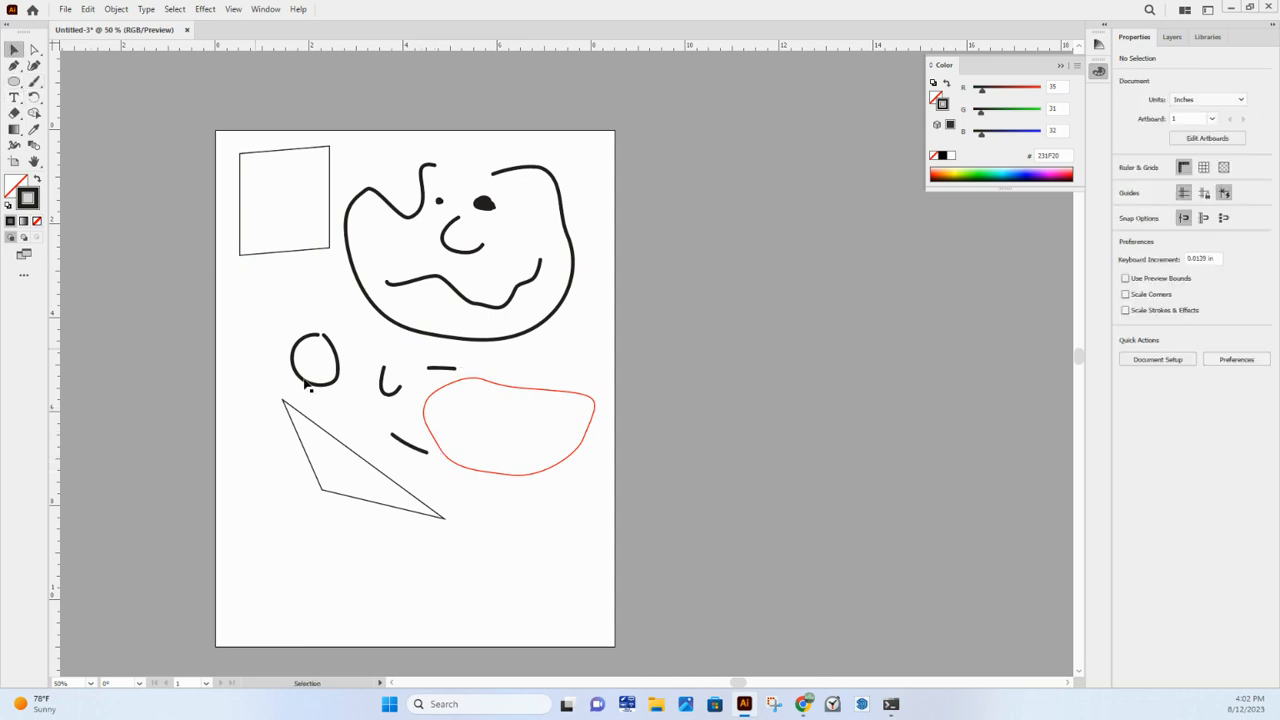
pyautogui.doubleClick(29, 203)
pyautogui.click(922, 262)
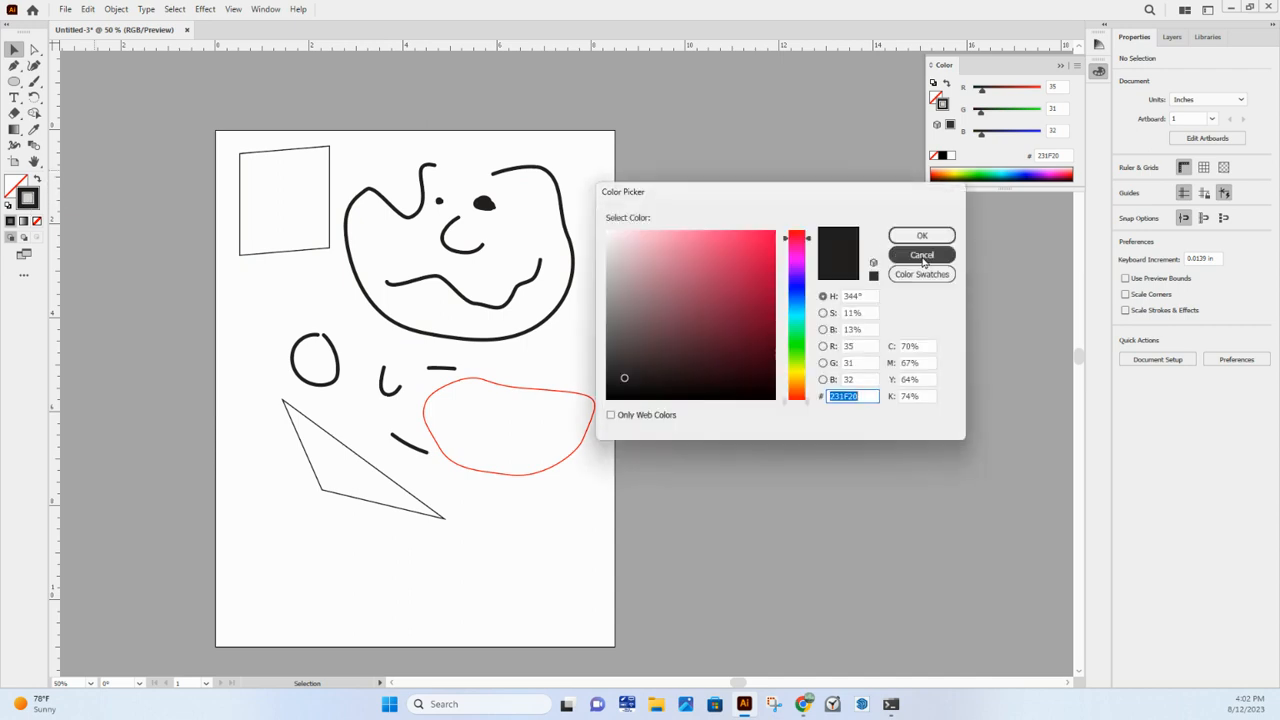